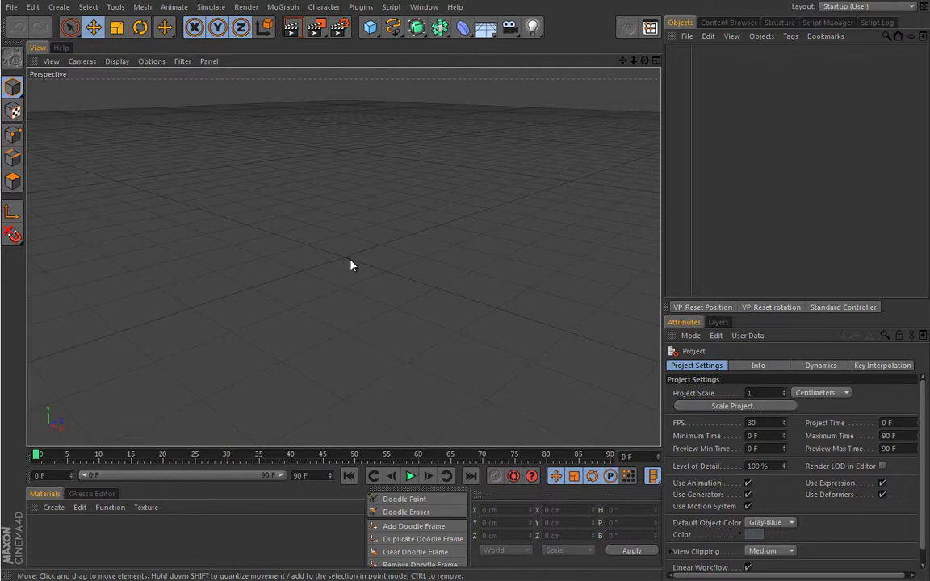
# Step: Activate Doodle Paint and set its color to purple with RGB values 183, 22, 223
pyautogui.keyDown('alt'); pyautogui.moveTo(342, 271); pyautogui.dragTo(364, 295); pyautogui.keyUp('alt')
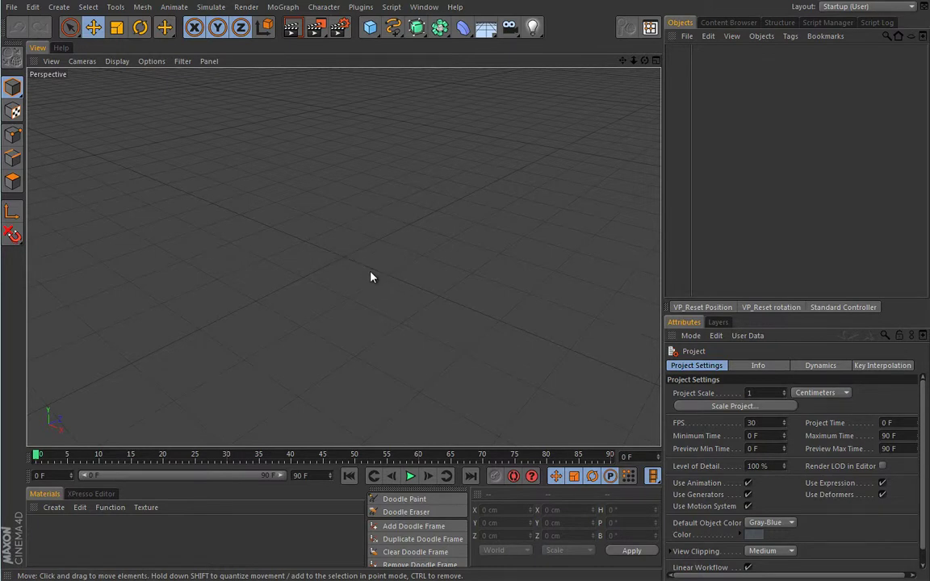
pyautogui.click(404, 498)
pyautogui.click(709, 388)
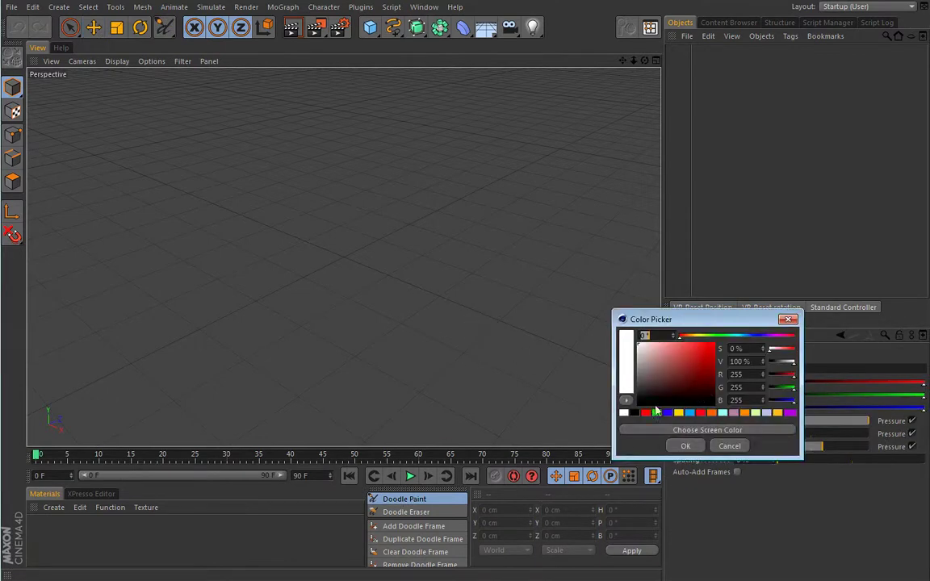
pyautogui.click(789, 413)
pyautogui.click(685, 445)
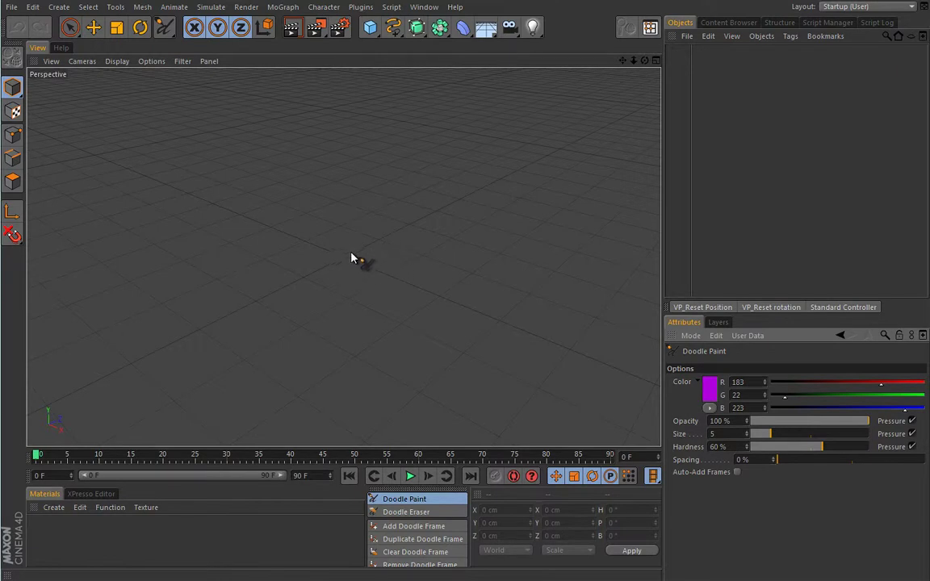
# Step: Doodle a concept sketch in the perspective view: a small card stack at the origin, a curved row of cards before it, and direction arrows
pyautogui.moveTo(350, 252)
pyautogui.mouseDown()
pyautogui.moveTo(331, 262)
pyautogui.moveTo(361, 261)
pyautogui.moveTo(352, 249)
pyautogui.moveTo(363, 256)
pyautogui.moveTo(346, 272)
pyautogui.moveTo(357, 265)
pyautogui.moveTo(334, 265)
pyautogui.moveTo(340, 275)
pyautogui.moveTo(375, 262)
pyautogui.moveTo(361, 267)
pyautogui.moveTo(343, 248)
pyautogui.mouseUp()
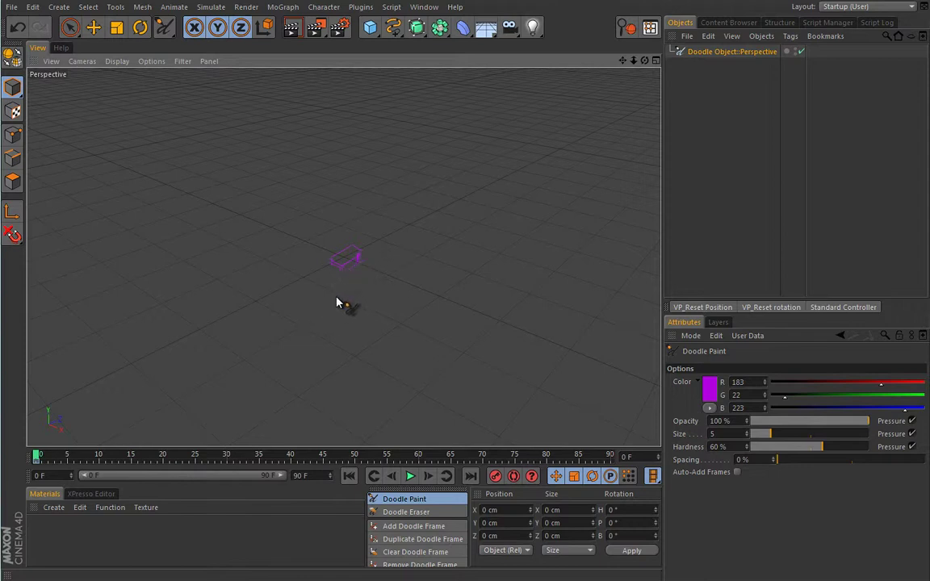
pyautogui.moveTo(229, 243)
pyautogui.mouseDown()
pyautogui.moveTo(241, 292)
pyautogui.moveTo(332, 339)
pyautogui.moveTo(419, 343)
pyautogui.mouseUp()
pyautogui.moveTo(351, 271); pyautogui.dragTo(340, 269)
pyautogui.moveTo(393, 317); pyautogui.dragTo(399, 347)
pyautogui.moveTo(349, 273); pyautogui.dragTo(340, 345)
pyautogui.moveTo(345, 258); pyautogui.dragTo(342, 258)
pyautogui.moveTo(386, 330)
pyautogui.mouseDown()
pyautogui.moveTo(382, 359)
pyautogui.moveTo(400, 326)
pyautogui.moveTo(363, 334)
pyautogui.moveTo(373, 335)
pyautogui.mouseUp()
pyautogui.moveTo(313, 361); pyautogui.dragTo(311, 372)
pyautogui.moveTo(293, 320); pyautogui.dragTo(267, 337)
pyautogui.moveTo(290, 349)
pyautogui.mouseDown()
pyautogui.moveTo(249, 326)
pyautogui.moveTo(272, 312)
pyautogui.moveTo(249, 301)
pyautogui.mouseUp()
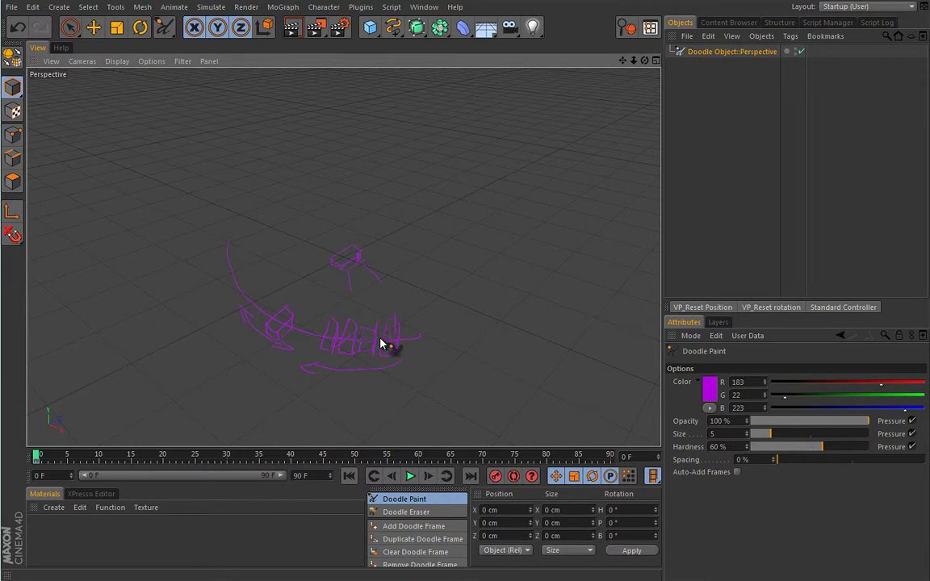
pyautogui.moveTo(353, 251); pyautogui.dragTo(356, 262)
pyautogui.moveTo(399, 332); pyautogui.dragTo(419, 337)
pyautogui.moveTo(359, 265); pyautogui.dragTo(380, 281)
pyautogui.moveTo(396, 319); pyautogui.dragTo(398, 347)
pyautogui.moveTo(356, 263)
pyautogui.mouseDown()
pyautogui.moveTo(388, 315)
pyautogui.moveTo(381, 357)
pyautogui.moveTo(393, 352)
pyautogui.moveTo(389, 324)
pyautogui.moveTo(393, 352)
pyautogui.mouseUp()
# Step: Delete the doodle object from the scene and return to the Move tool
pyautogui.click(713, 52)
pyautogui.press('Delete')
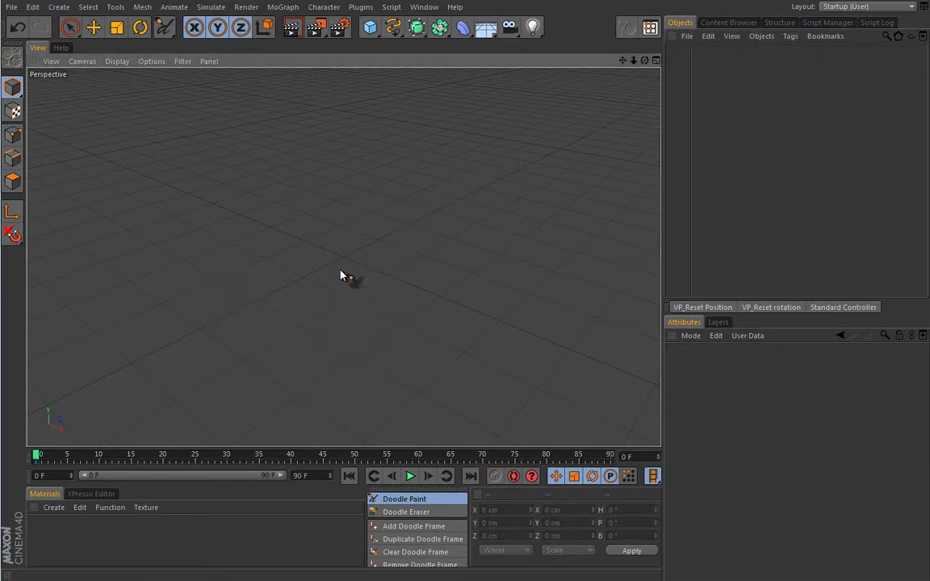
pyautogui.press('e')
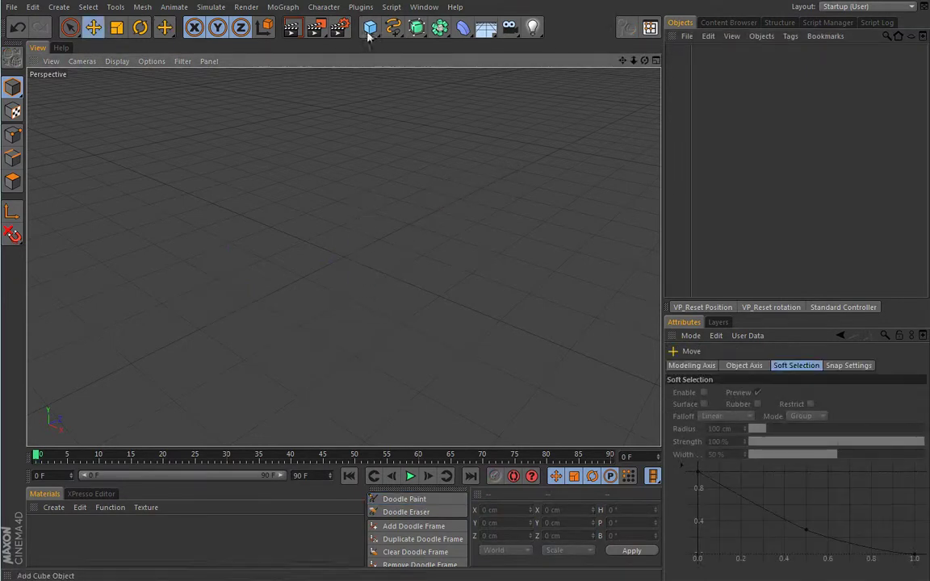
# Step: Add a Polygon primitive as the card, with a width of 70 cm and -Y orientation
pyautogui.click(370, 27)
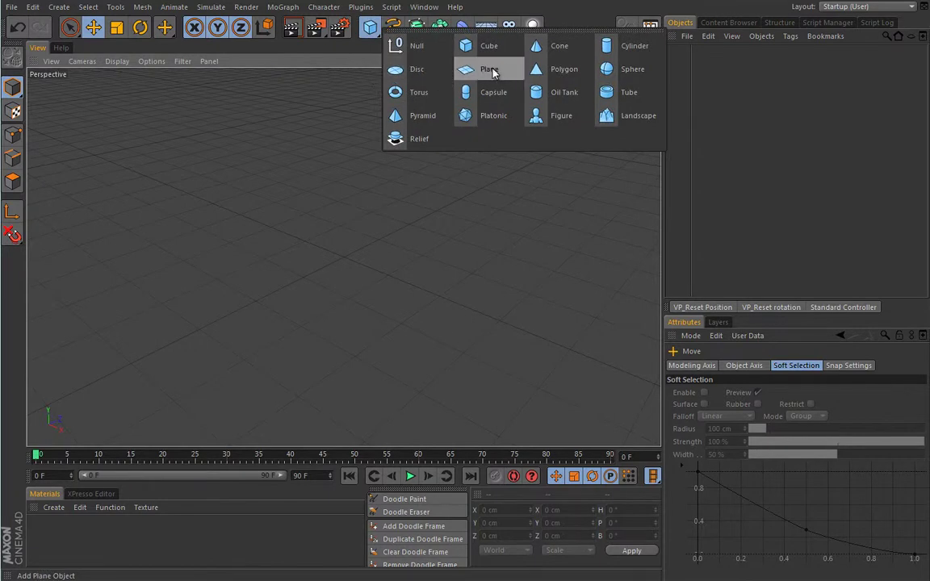
pyautogui.click(563, 70)
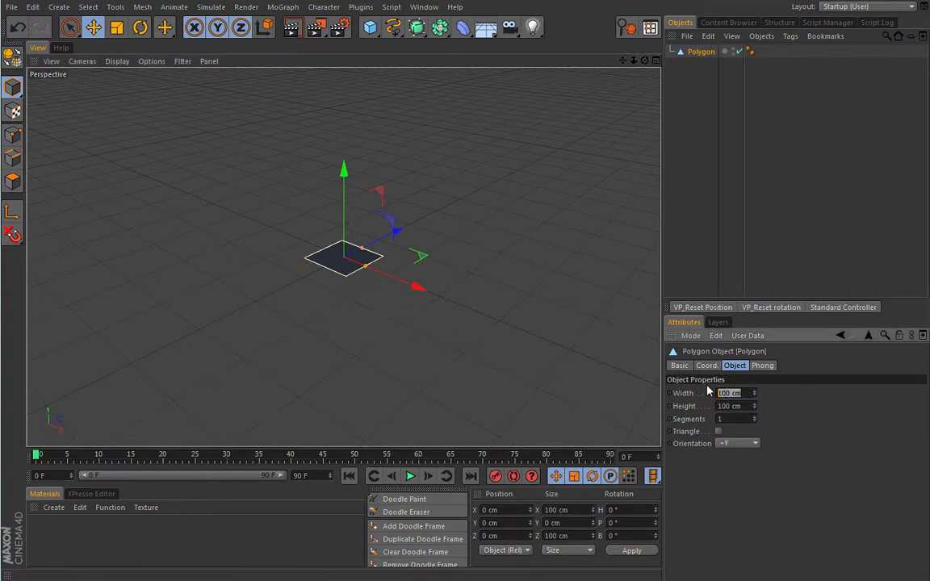
pyautogui.doubleClick(747, 392)
pyautogui.write('70')
pyautogui.press('Return')
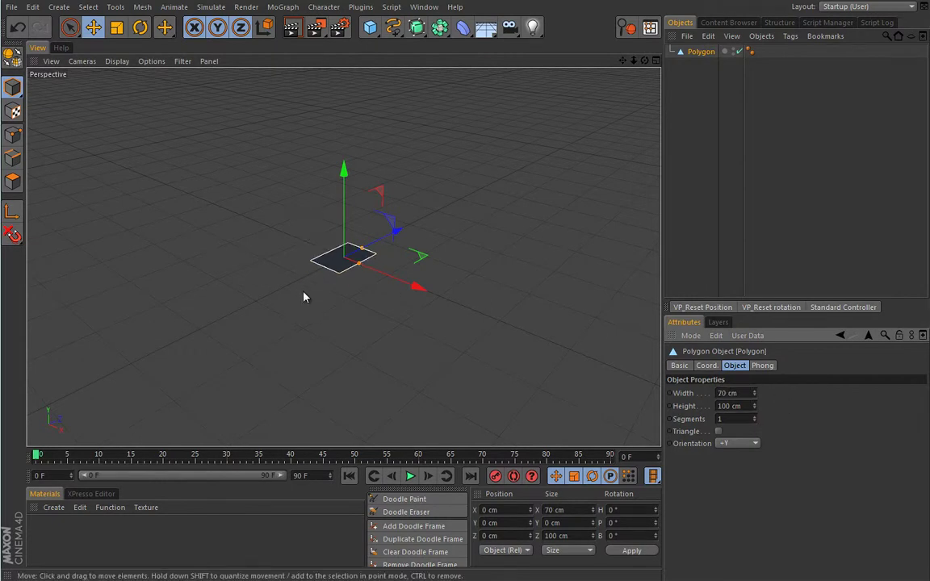
pyautogui.keyDown('alt'); pyautogui.moveTo(308, 298); pyautogui.dragTo(548, 344, button='right'); pyautogui.keyUp('alt')
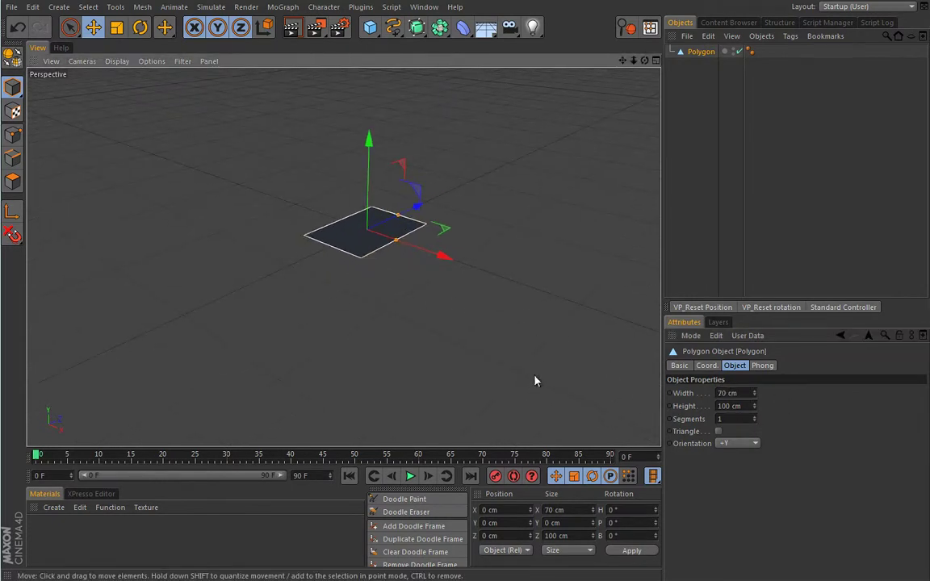
pyautogui.click(751, 443)
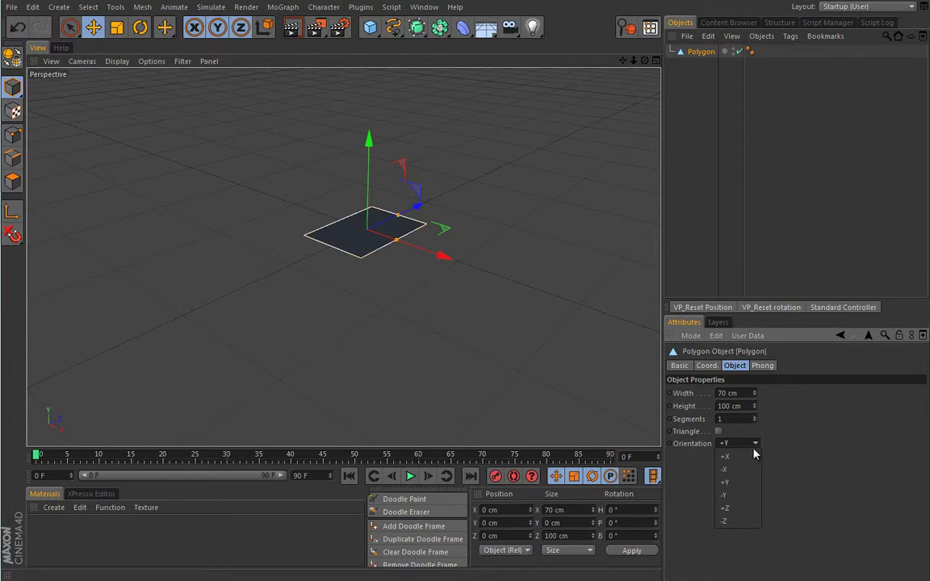
pyautogui.click(744, 495)
# Step: Place the polygon inside a new MoGraph Cloner and set the linear clone count to 52
pyautogui.click(269, 7)
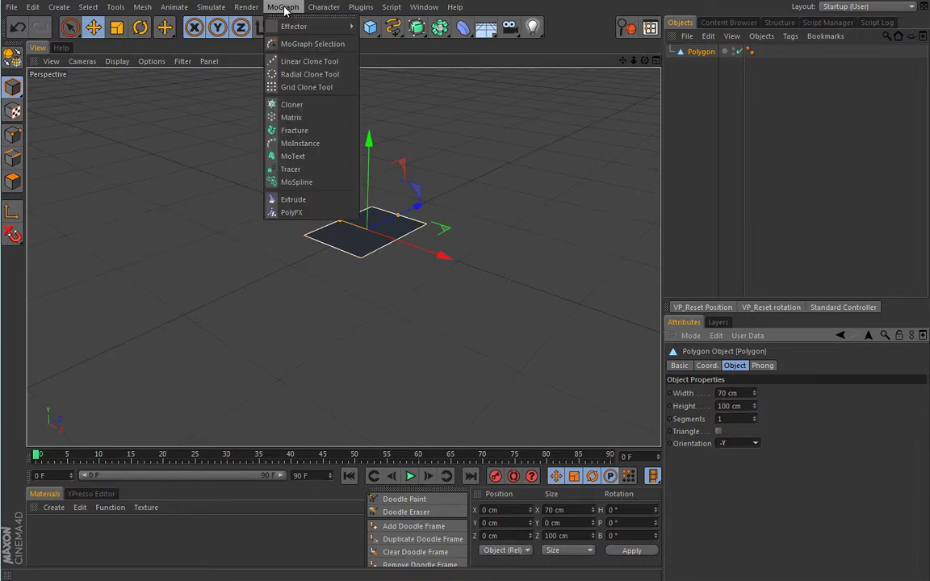
pyautogui.keyDown('alt'); pyautogui.click(295, 104); pyautogui.keyUp('alt')
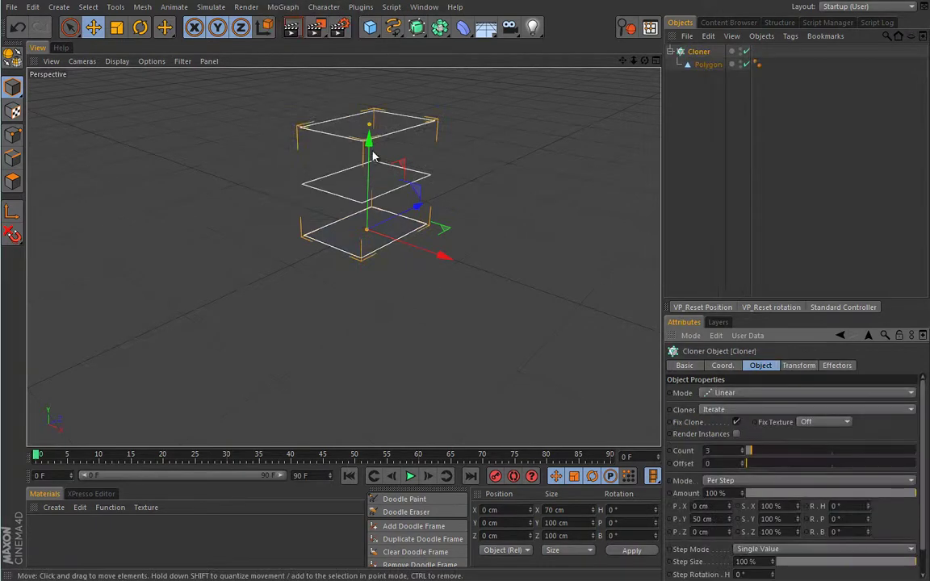
pyautogui.click(715, 450)
pyautogui.write('52')
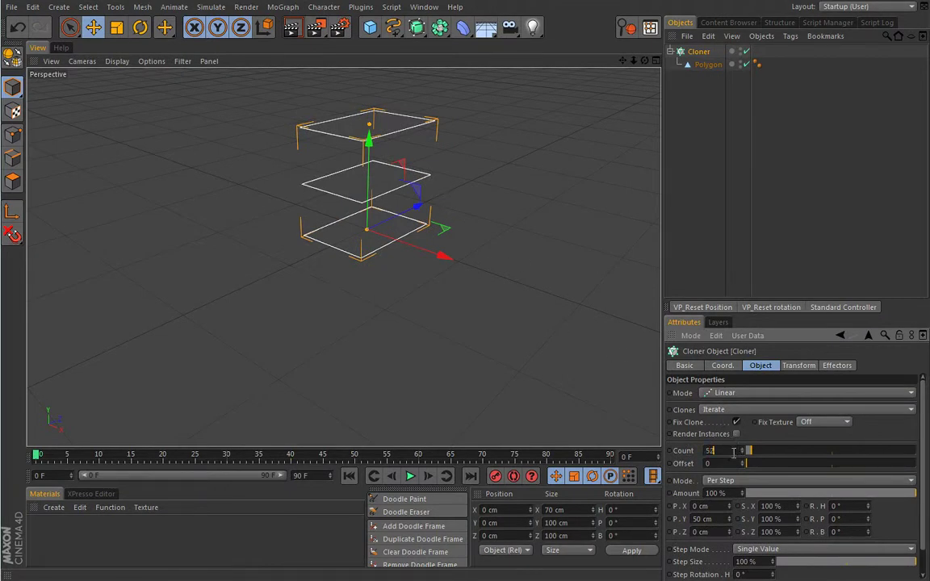
pyautogui.press('Tab')
pyautogui.scroll(-5, 418, 337)
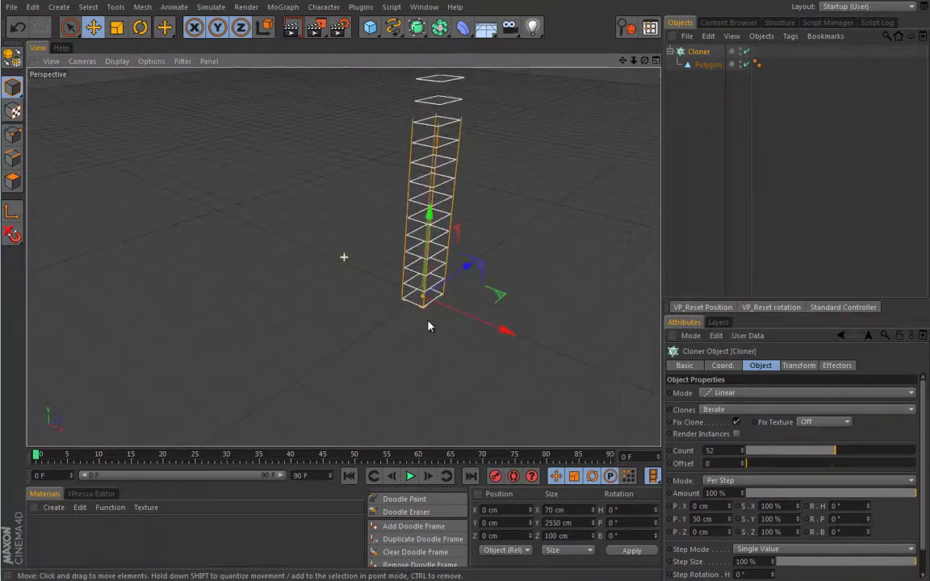
pyautogui.keyDown('alt'); pyautogui.moveTo(428, 326); pyautogui.dragTo(408, 353, button='middle'); pyautogui.keyUp('alt')
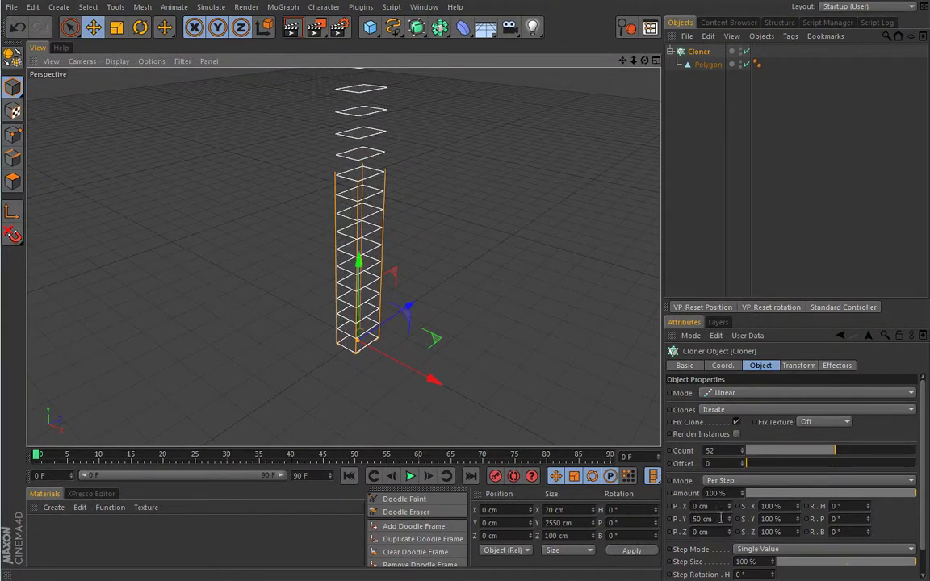
# Step: Tighten the Cloner's Y position offset per step, trying 1 cm and 0.5 cm before settling on 0.3 cm
pyautogui.click(721, 519)
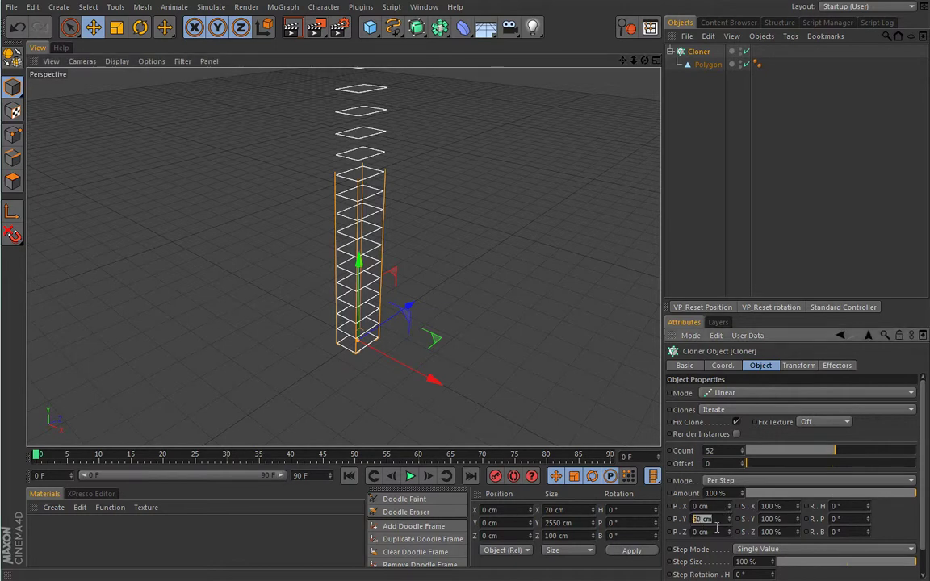
pyautogui.write('1')
pyautogui.press('Return')
pyautogui.press('h')
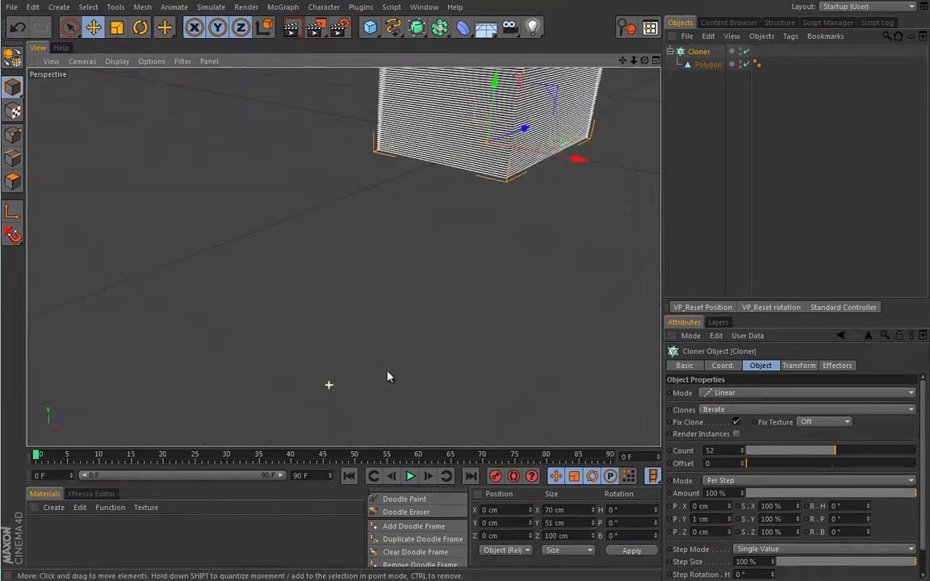
pyautogui.click(699, 519)
pyautogui.write('0.5')
pyautogui.press('Return')
pyautogui.click(725, 519)
pyautogui.write('0.3')
pyautogui.press('Tab')
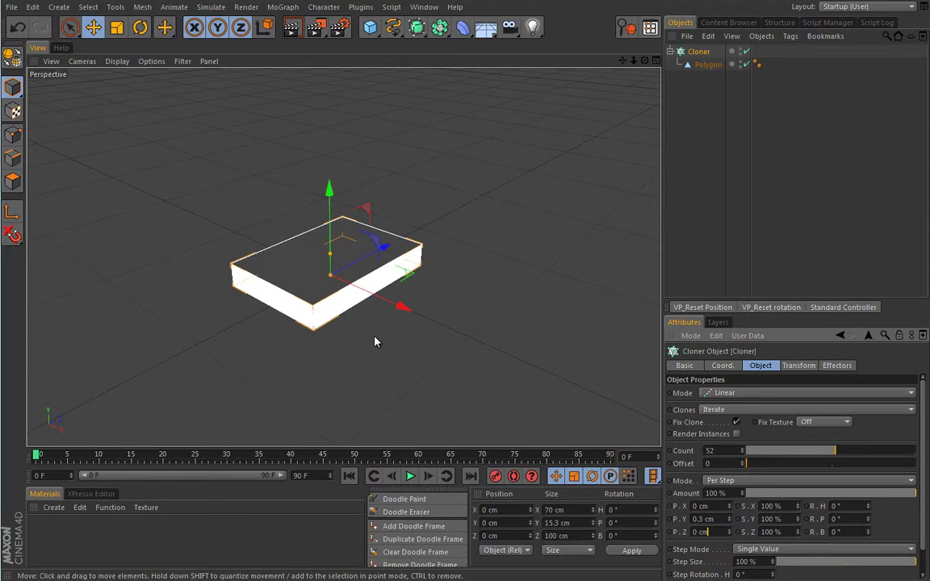
# Step: Deselect the Cloner and switch the viewport display to shading with edge lines for the card stack
pyautogui.click(548, 182)
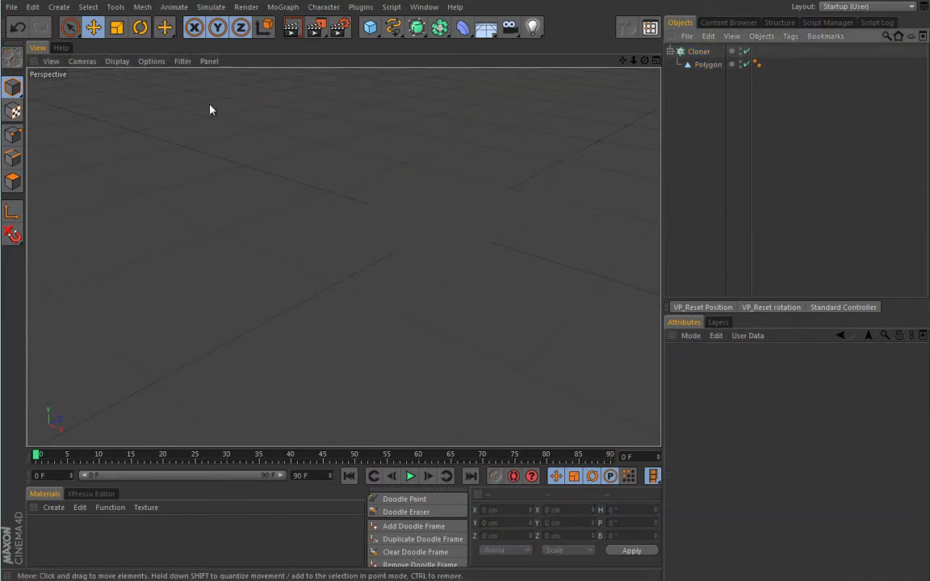
pyautogui.click(117, 61)
pyautogui.click(121, 79)
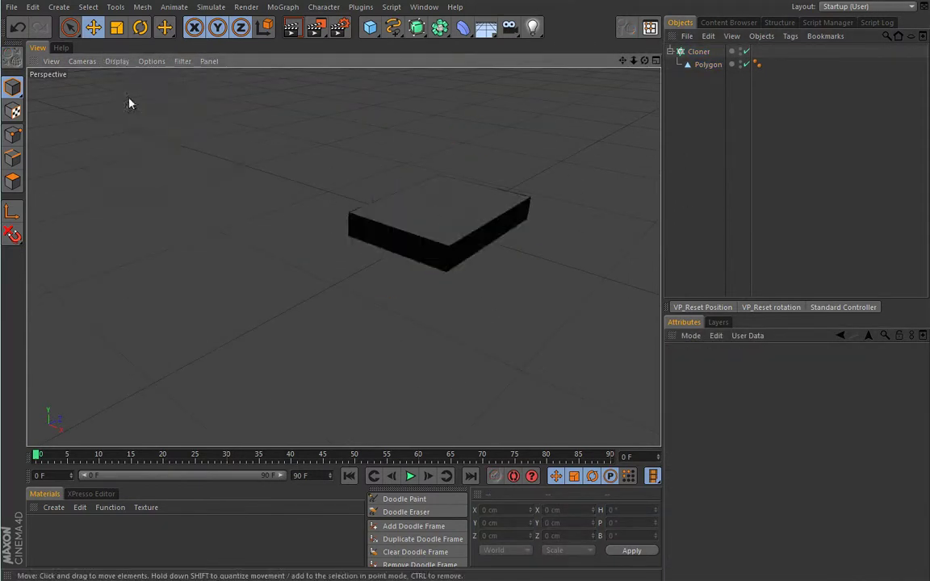
pyautogui.keyDown('alt'); pyautogui.moveTo(155, 133); pyautogui.dragTo(358, 230); pyautogui.keyUp('alt')
pyautogui.moveTo(285, 280)
pyautogui.keyDown('alt'); pyautogui.mouseDown()
pyautogui.moveTo(278, 291)
pyautogui.moveTo(283, 211)
pyautogui.moveTo(278, 307)
pyautogui.moveTo(279, 297)
pyautogui.mouseUp(); pyautogui.keyUp('alt')
pyautogui.keyDown('alt'); pyautogui.moveTo(278, 298); pyautogui.dragTo(340, 309, button='middle'); pyautogui.keyUp('alt')
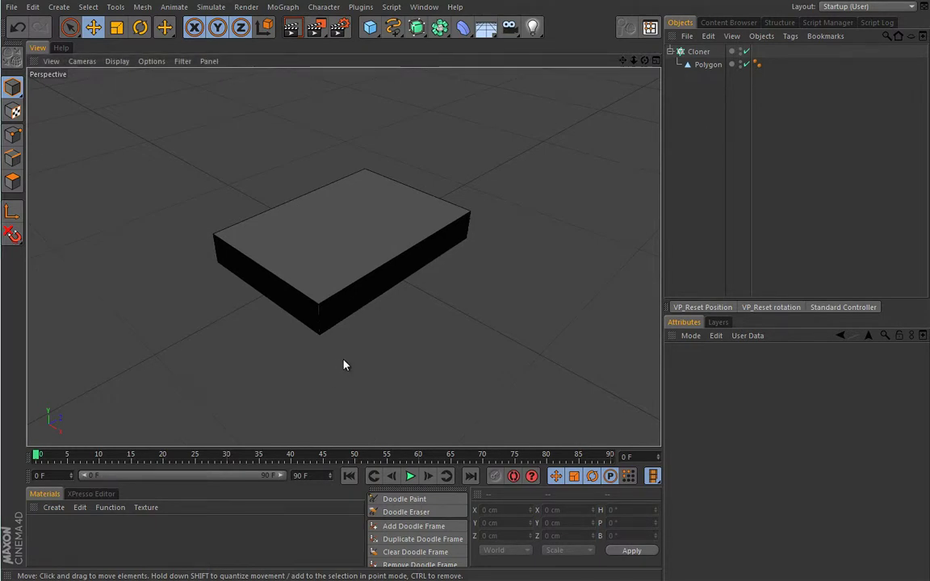
# Step: Create a new material and disable its Specular channel in the Material Editor
pyautogui.doubleClick(45, 534)
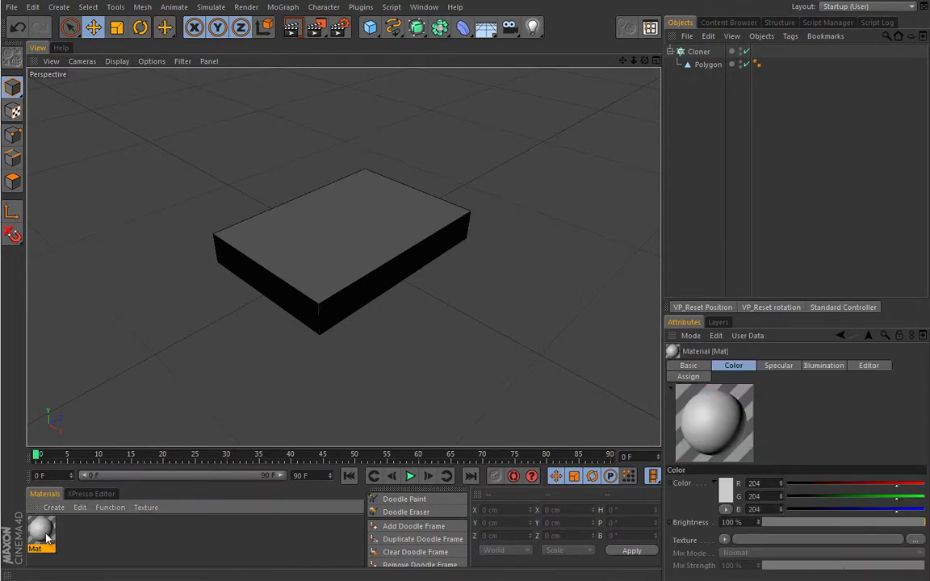
pyautogui.doubleClick(42, 532)
pyautogui.click(100, 261)
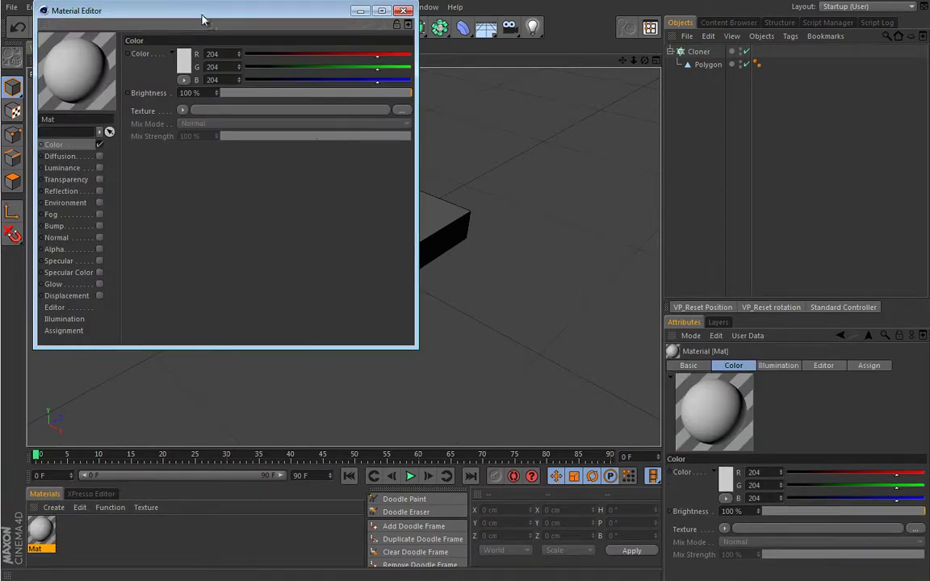
pyautogui.moveTo(203, 17); pyautogui.dragTo(404, 163)
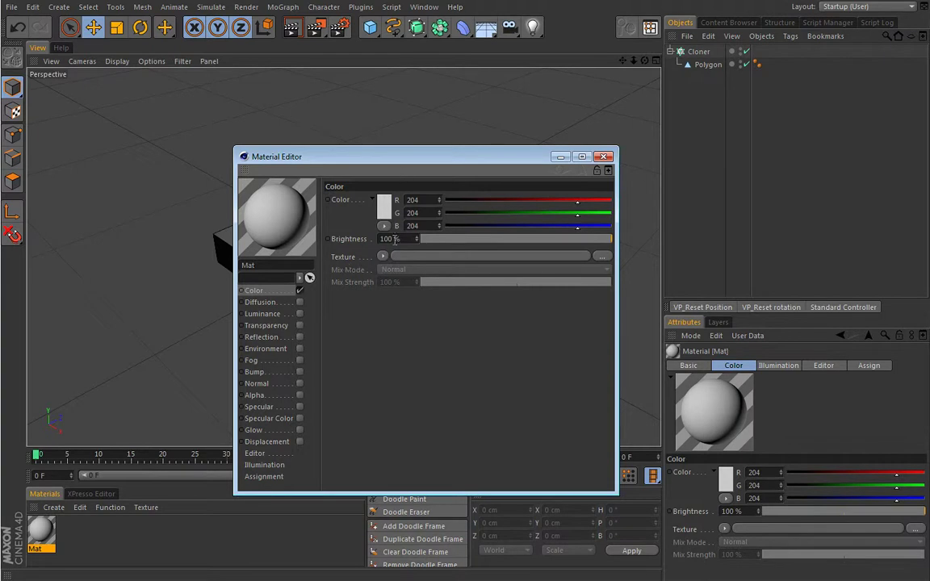
# Step: Load a Multi Shader into the material's Color texture and open the shader's properties
pyautogui.click(384, 258)
pyautogui.moveTo(416, 506)
pyautogui.click(494, 547)
pyautogui.click(387, 271)
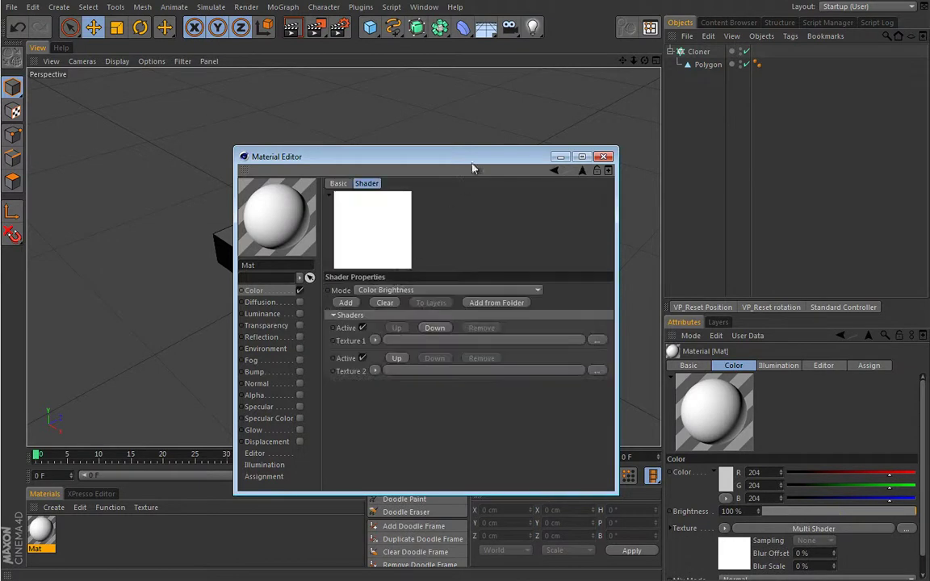
pyautogui.moveTo(471, 160); pyautogui.dragTo(721, 129)
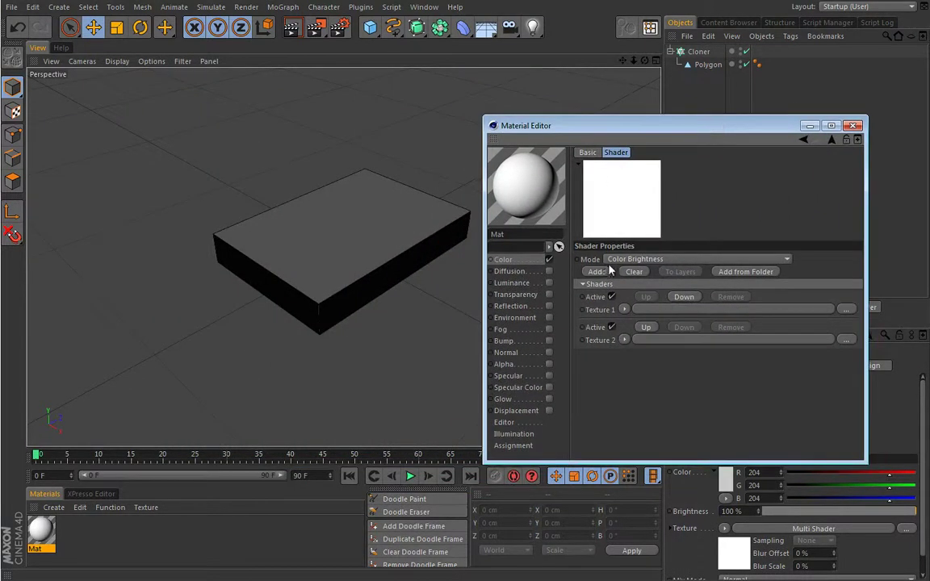
# Step: Add the images from the Gulli_Karte folder to the Multi Shader without copying them to the project location
pyautogui.click(748, 276)
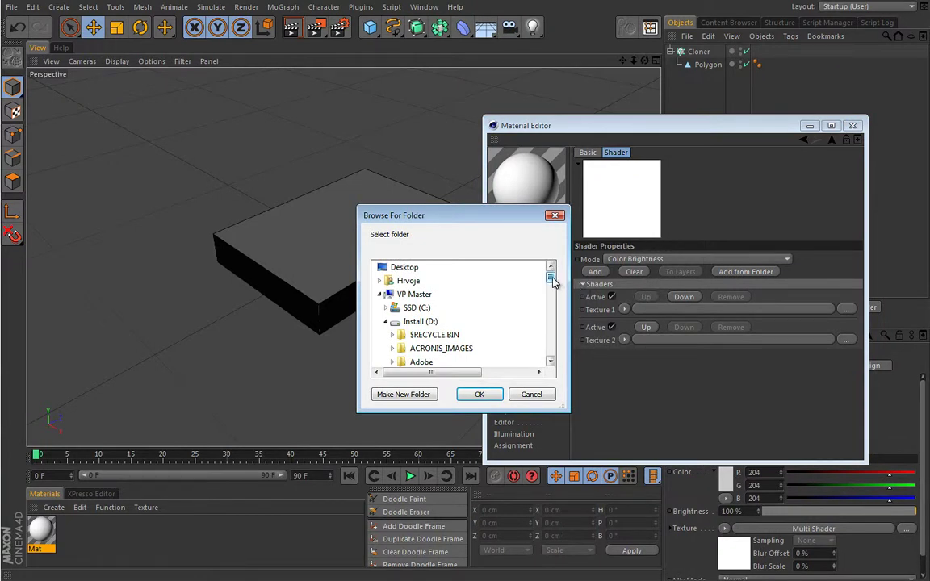
pyautogui.moveTo(552, 281); pyautogui.dragTo(552, 355)
pyautogui.scroll(1, 489, 307)
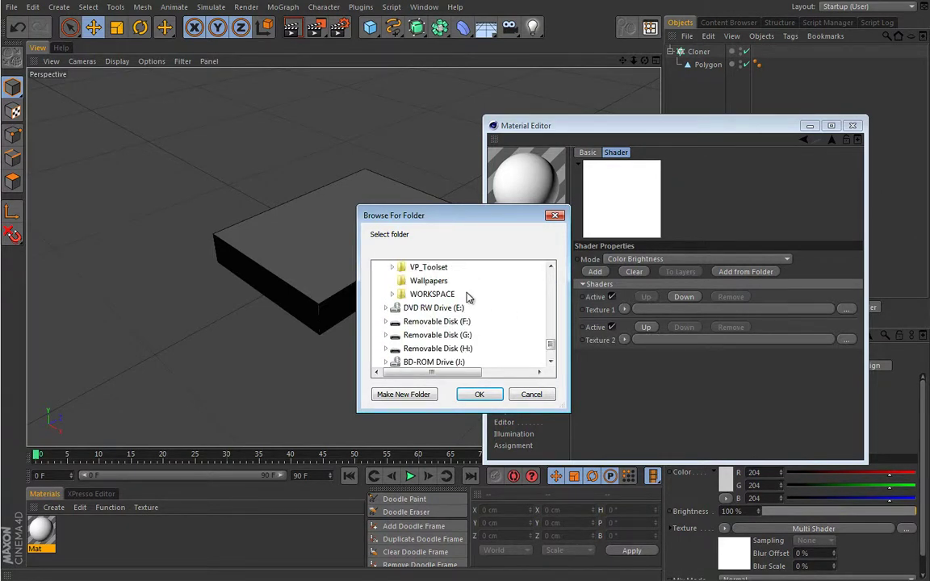
pyautogui.scroll(2, 488, 327)
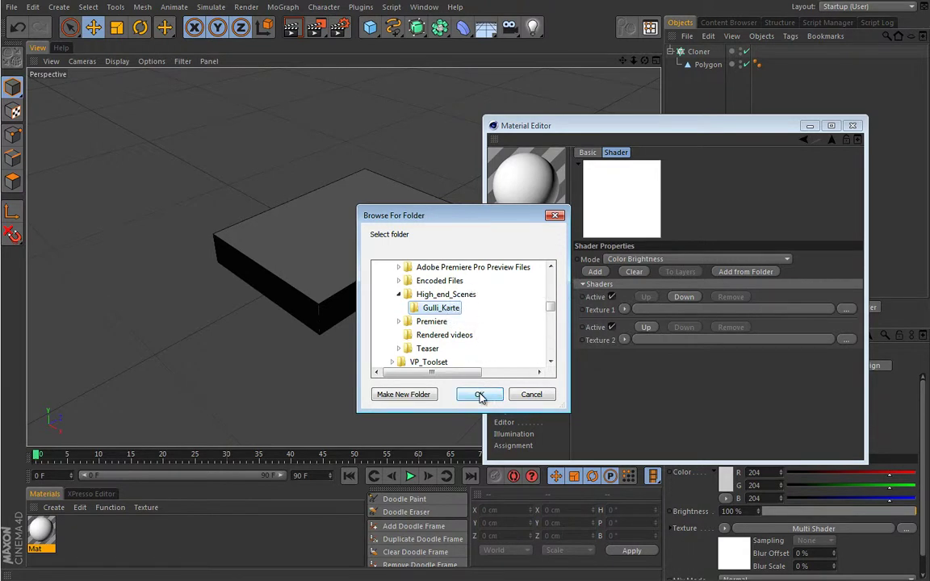
pyautogui.click(479, 393)
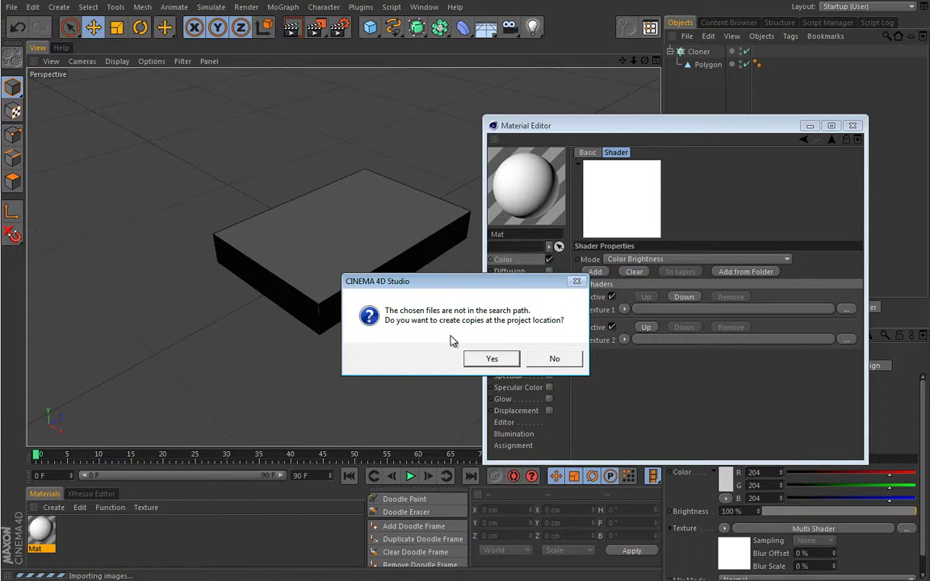
pyautogui.click(565, 360)
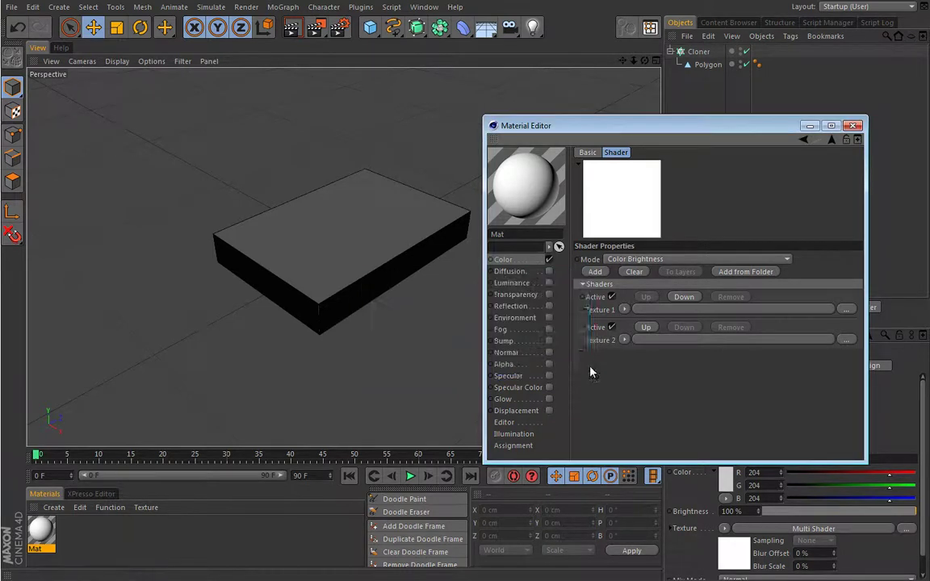
pyautogui.moveTo(710, 131); pyautogui.dragTo(626, 72)
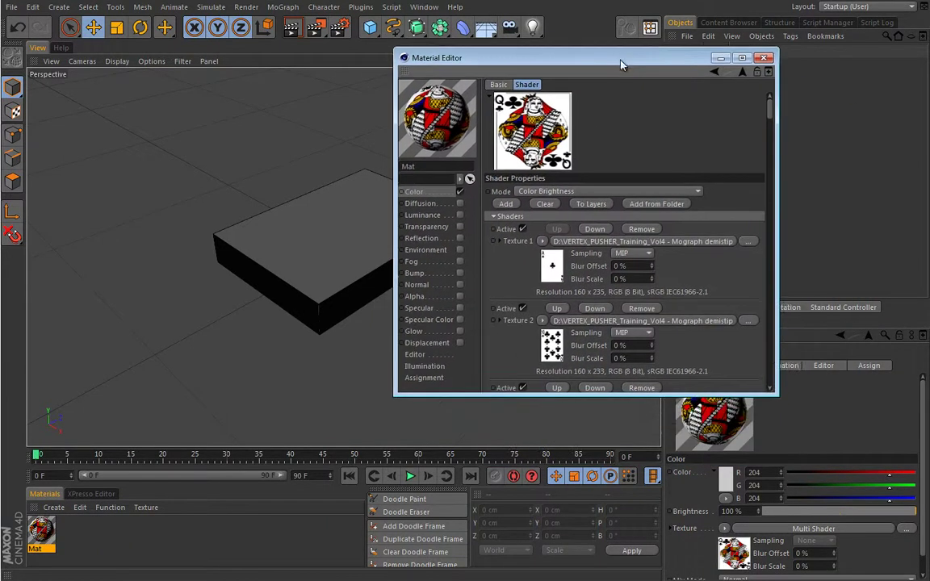
# Step: Remove the blue card-back image at Texture 50 from the Multi Shader and apply the material to the Cloner
pyautogui.moveTo(777, 390); pyautogui.dragTo(811, 456)
pyautogui.scroll(-1, 805, 115)
pyautogui.moveTo(805, 116); pyautogui.dragTo(806, 430)
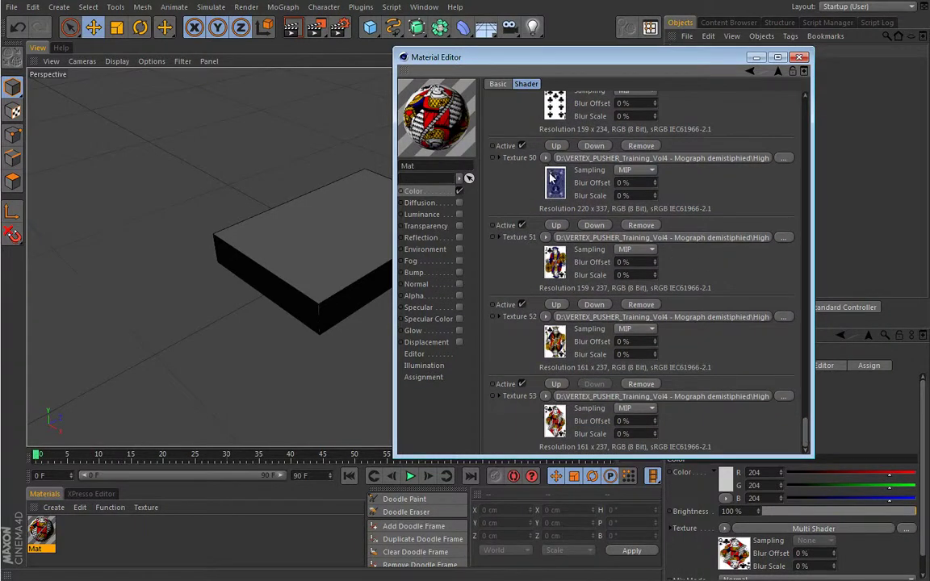
pyautogui.click(640, 147)
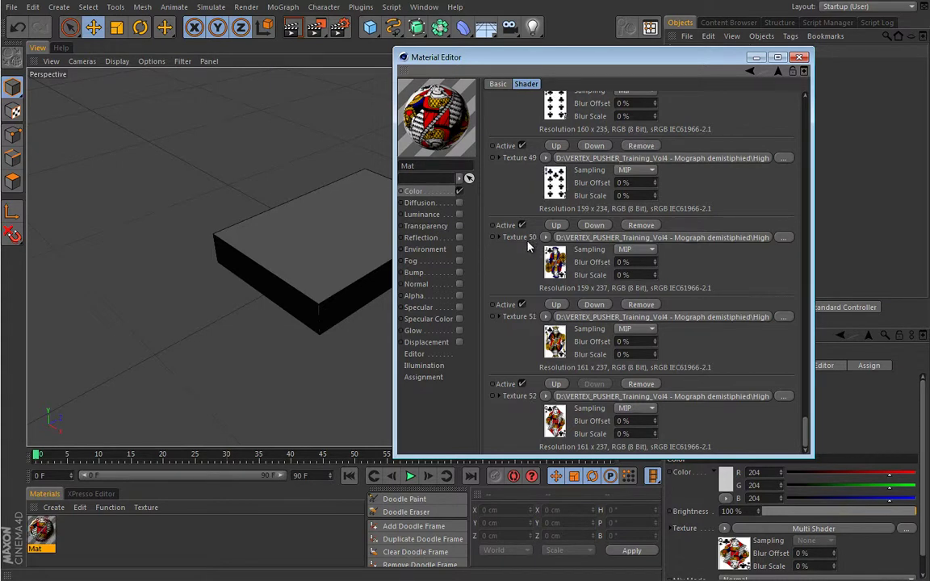
pyautogui.click(798, 57)
pyautogui.moveTo(387, 324); pyautogui.dragTo(699, 52)
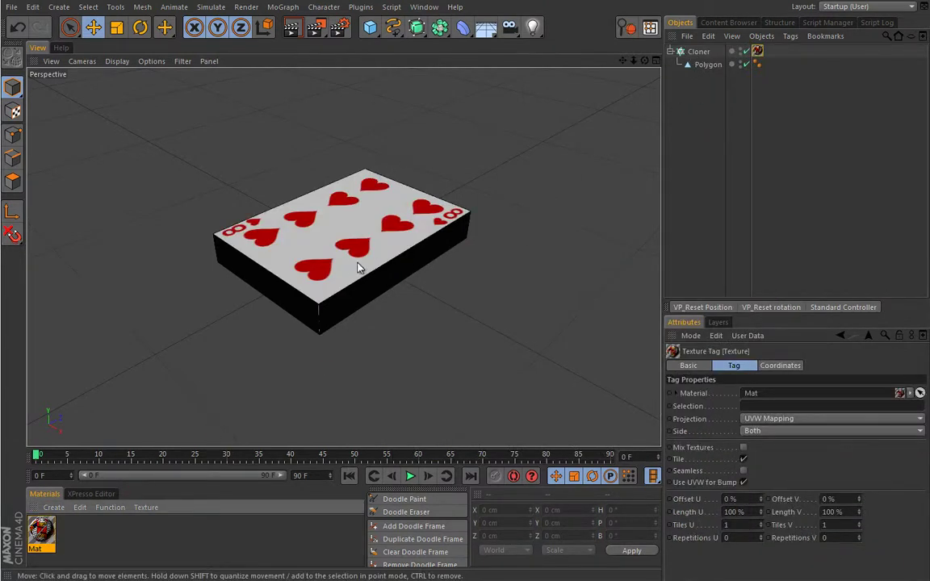
# Step: Spread the Cloner's cards slightly along X to check their textures, and set P.X back to 0 cm
pyautogui.click(698, 52)
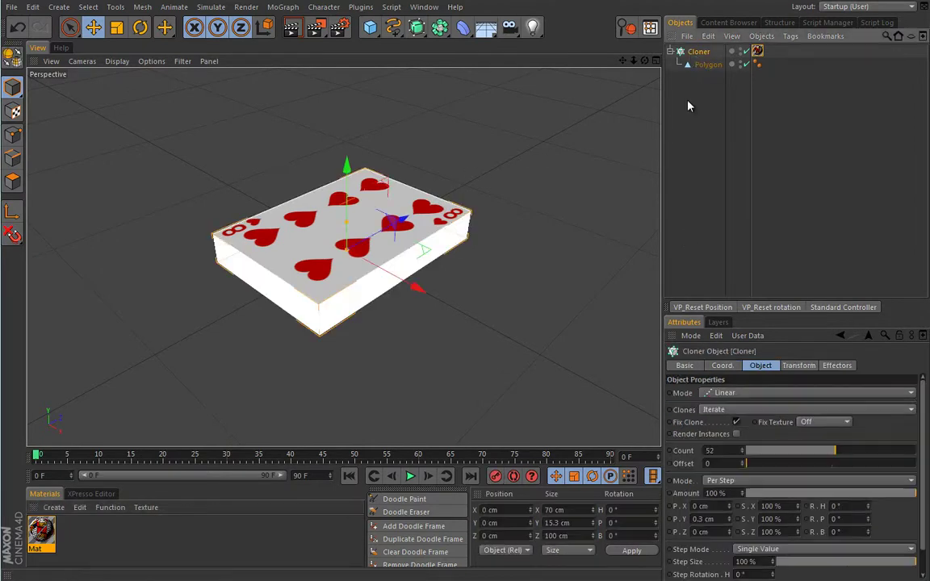
pyautogui.moveTo(729, 506); pyautogui.dragTo(726, 508)
pyautogui.click(719, 506)
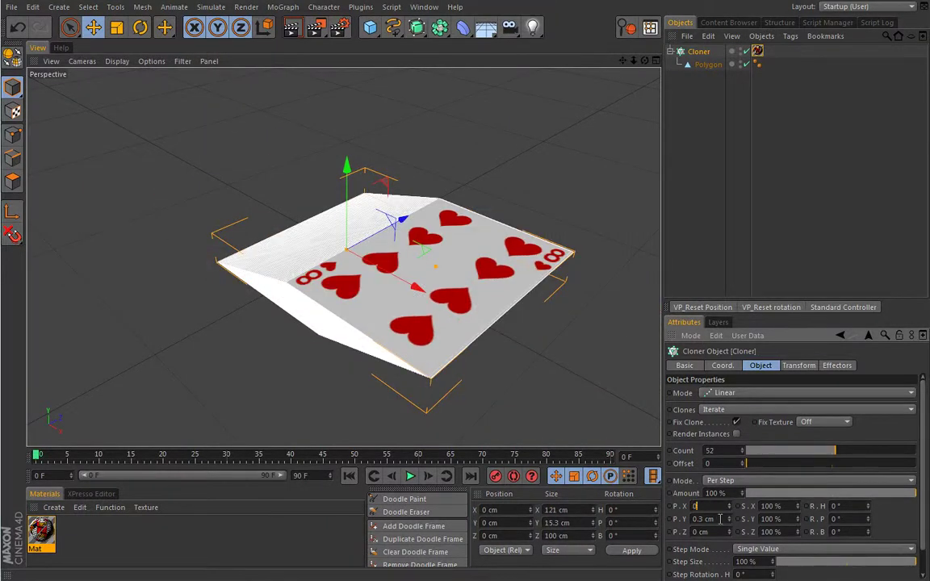
pyautogui.write('0')
pyautogui.press('Tab')
# Step: Set the Side of the Cloner's texture tag to Front and check the underside of the card stack
pyautogui.keyDown('alt'); pyautogui.moveTo(396, 288); pyautogui.dragTo(331, 244); pyautogui.keyUp('alt')
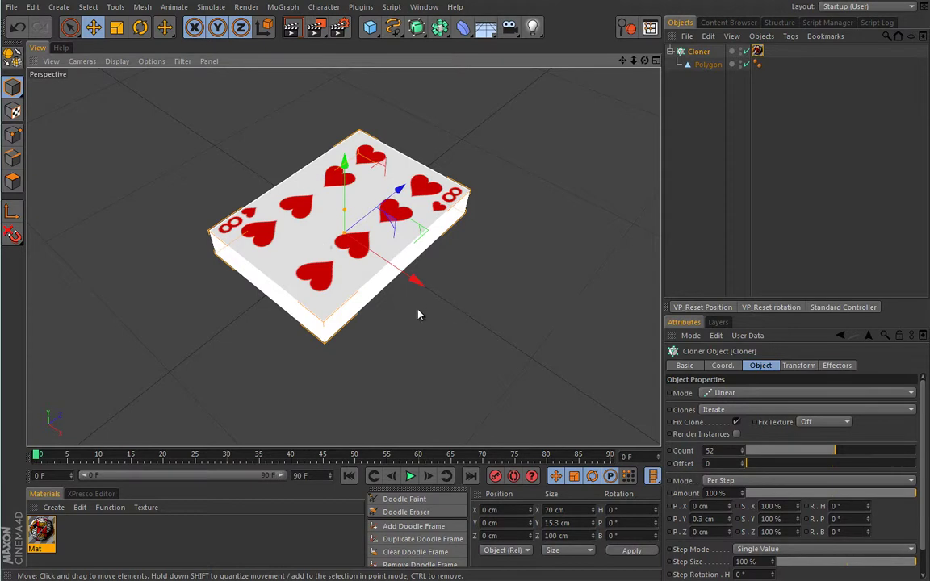
pyautogui.keyDown('alt'); pyautogui.moveTo(412, 324); pyautogui.dragTo(379, 432); pyautogui.keyUp('alt')
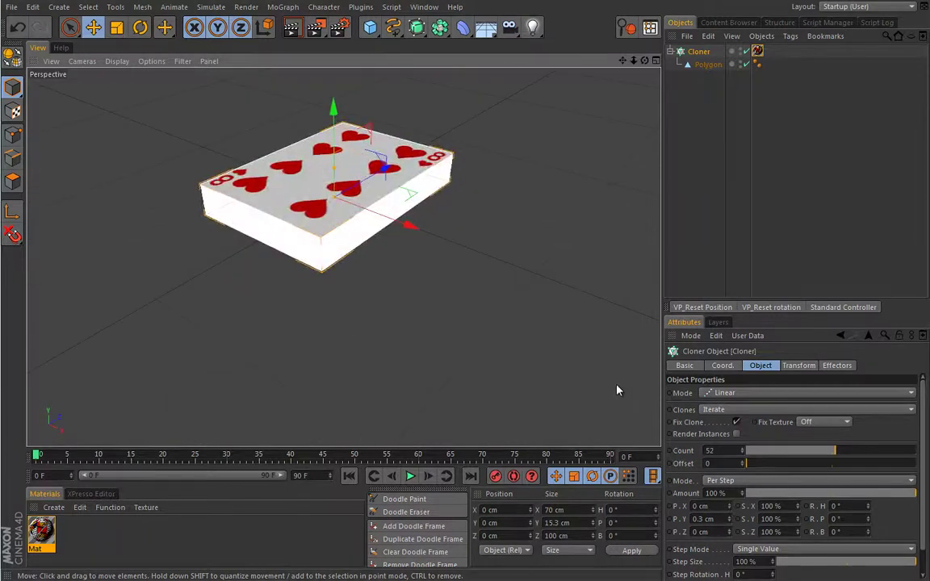
pyautogui.click(757, 51)
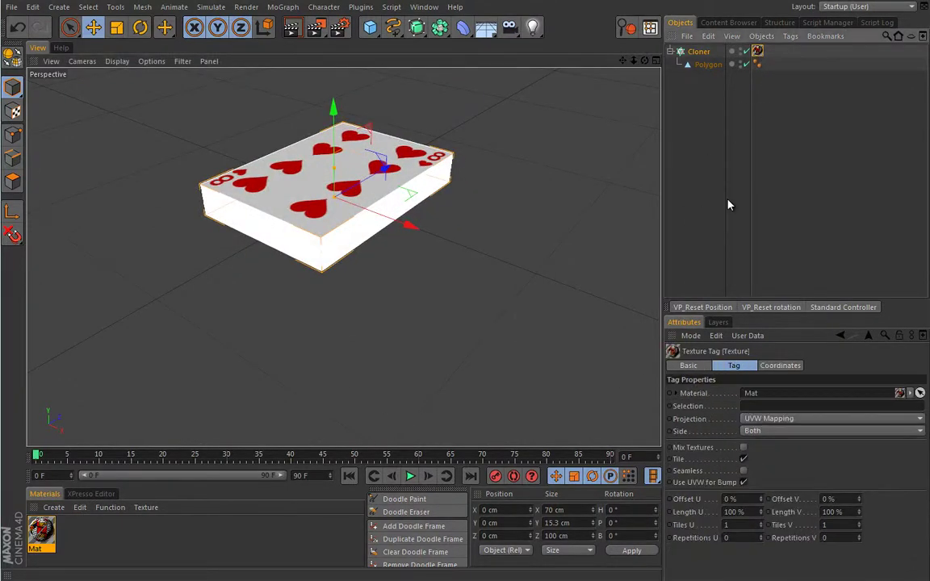
pyautogui.click(768, 431)
pyautogui.click(767, 455)
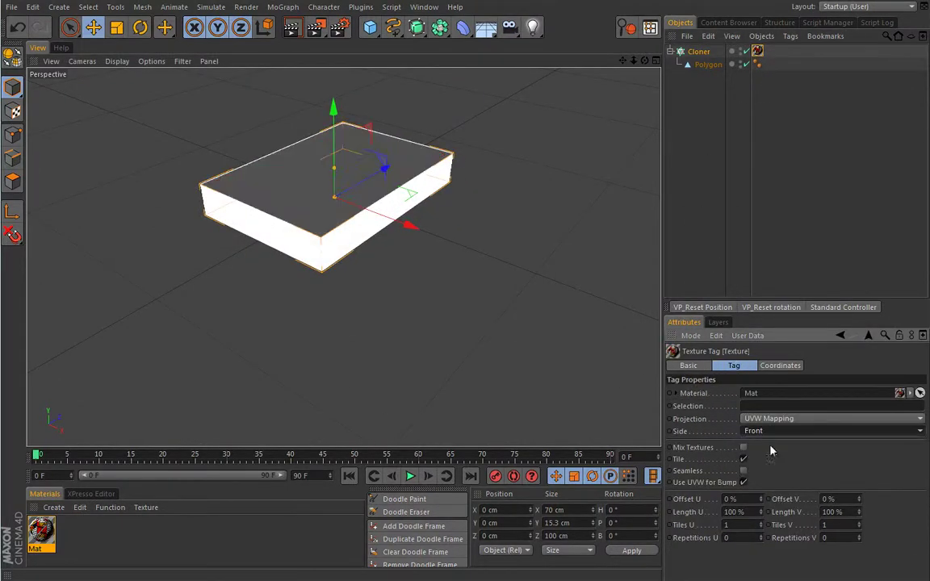
pyautogui.keyDown('alt'); pyautogui.moveTo(333, 282); pyautogui.dragTo(296, 146); pyautogui.keyUp('alt')
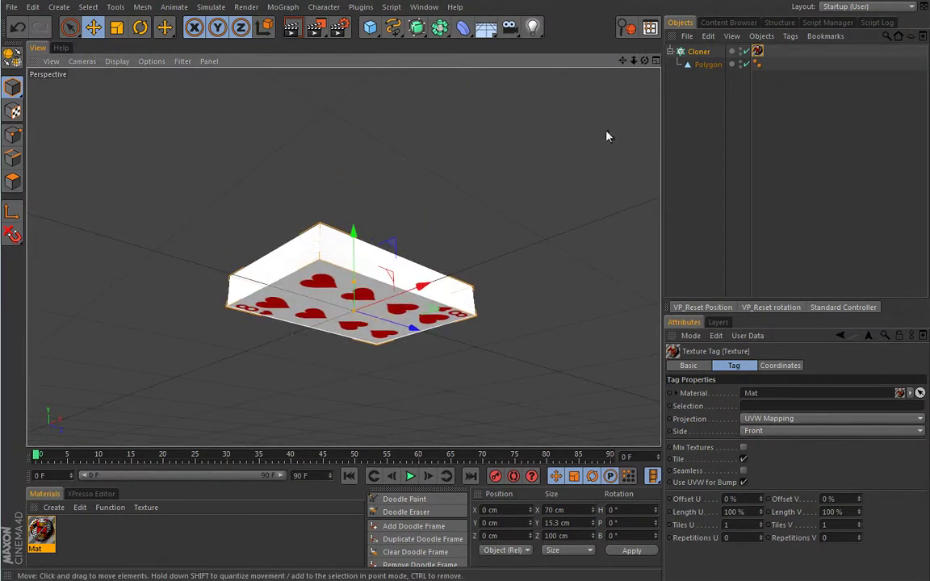
# Step: Change the Multi Shader's mode in the card material to Index Ratio and close the Material Editor
pyautogui.click(708, 65)
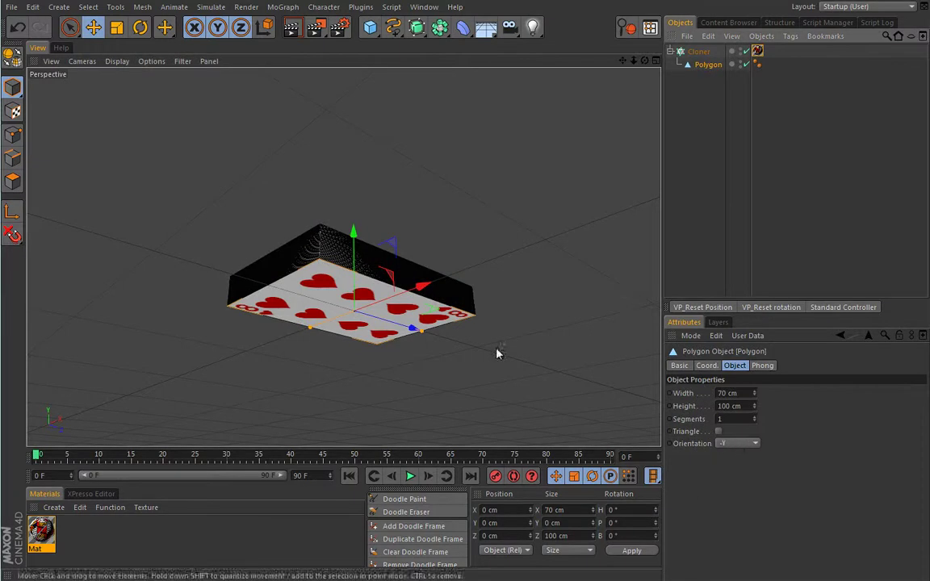
pyautogui.keyDown('alt'); pyautogui.moveTo(322, 363); pyautogui.dragTo(326, 355); pyautogui.keyUp('alt')
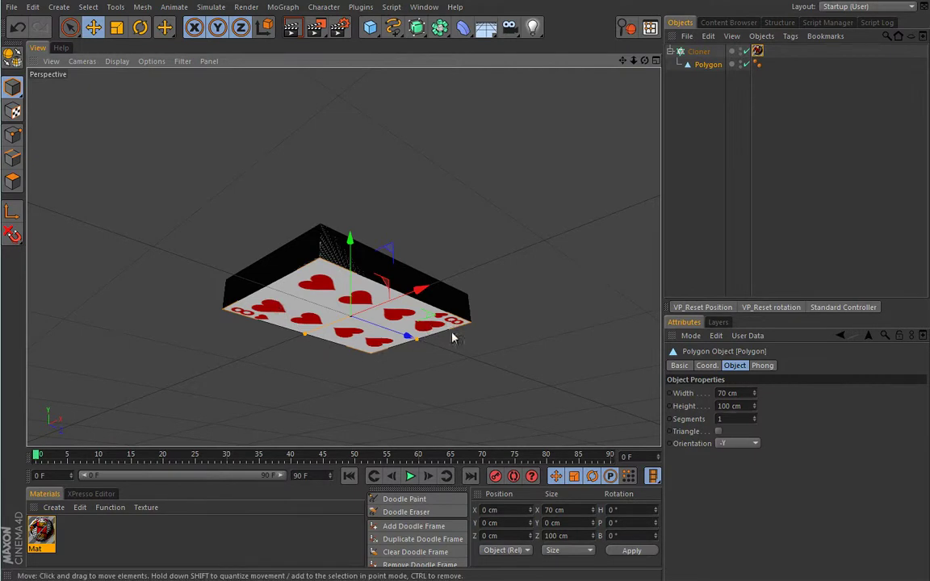
pyautogui.keyDown('alt'); pyautogui.moveTo(353, 156); pyautogui.dragTo(375, 209); pyautogui.keyUp('alt')
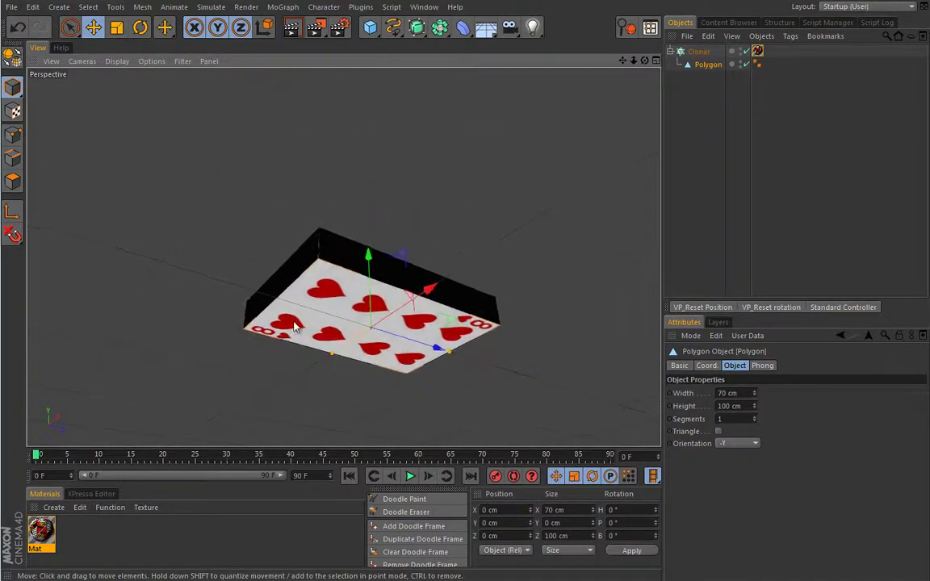
pyautogui.doubleClick(41, 531)
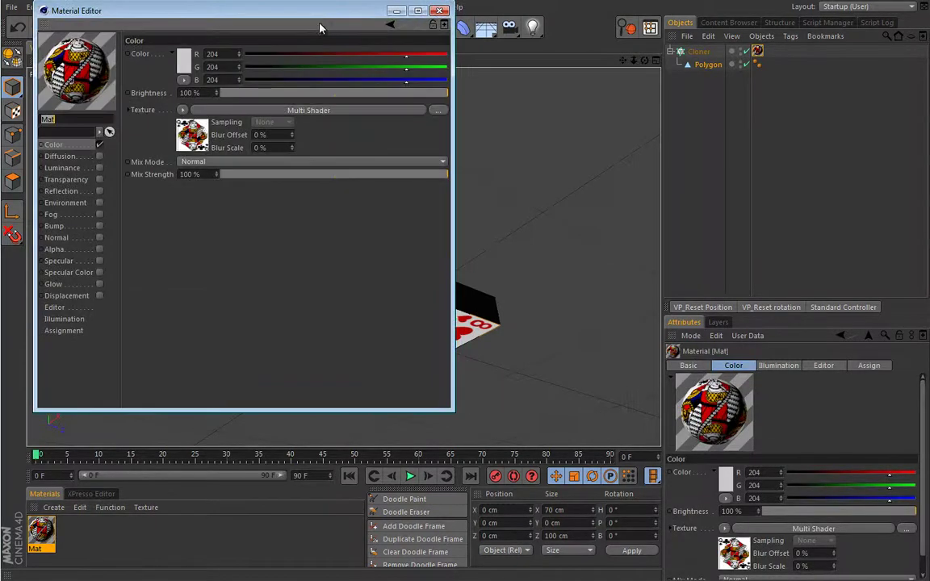
pyautogui.moveTo(320, 24); pyautogui.dragTo(785, 88)
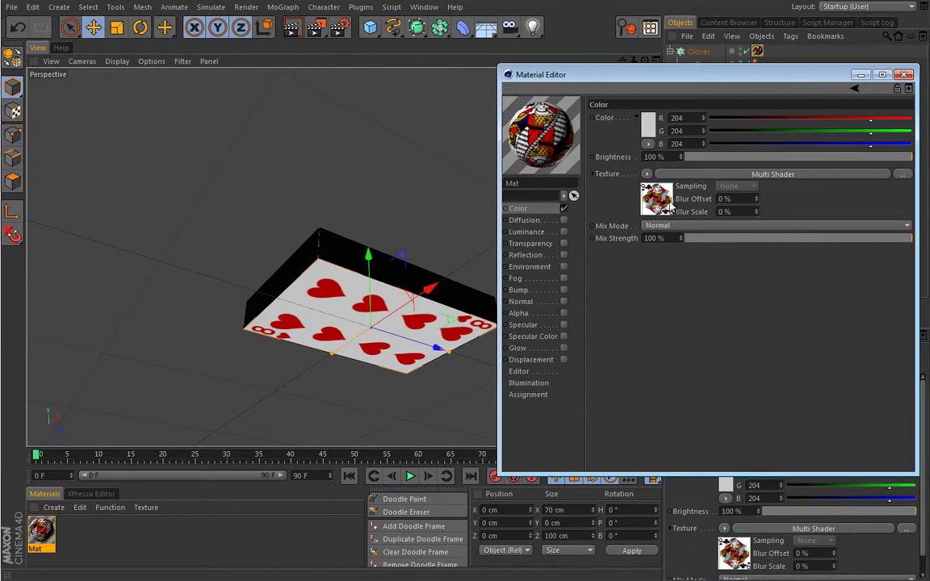
pyautogui.click(668, 205)
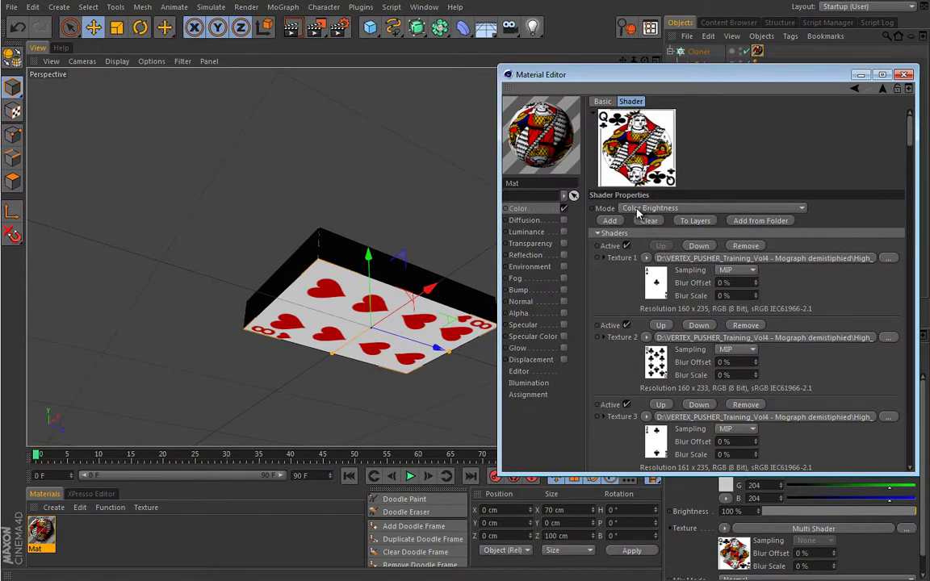
pyautogui.click(803, 211)
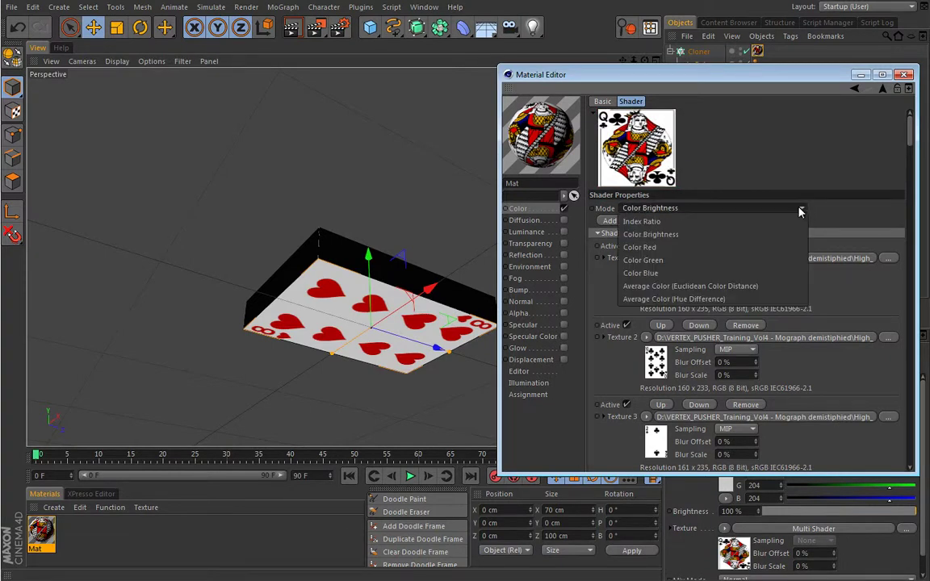
pyautogui.click(768, 216)
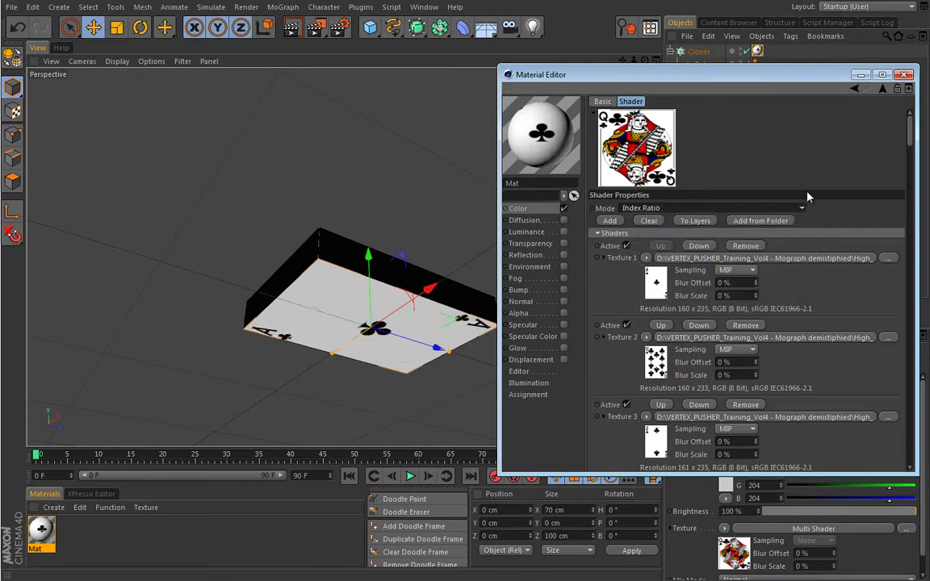
pyautogui.click(904, 75)
# Step: Fan the Cloner's cards out by 13 cm per step along X to inspect the faces, and reset P.X to 0 cm
pyautogui.click(699, 51)
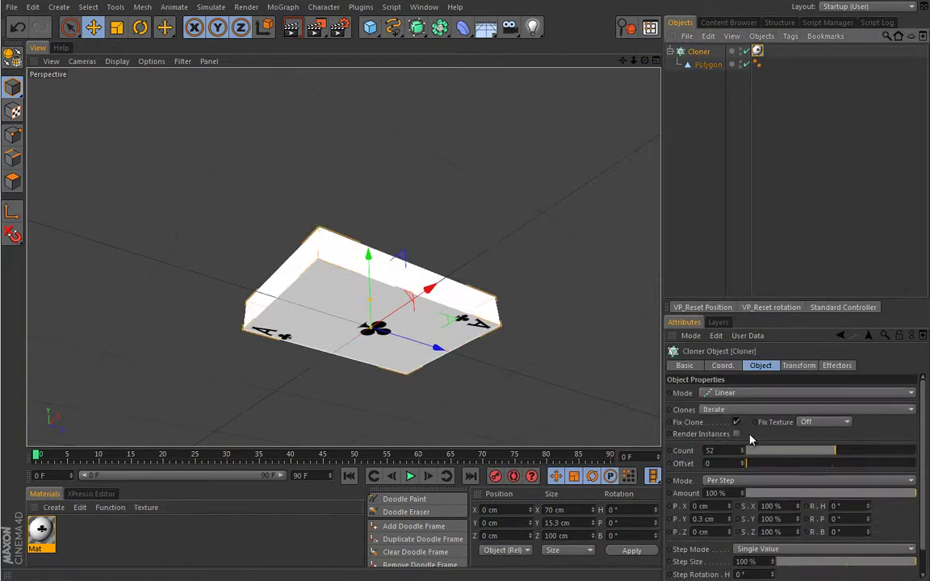
pyautogui.moveTo(728, 506); pyautogui.dragTo(729, 489)
pyautogui.moveTo(459, 338)
pyautogui.keyDown('alt'); pyautogui.mouseDown()
pyautogui.moveTo(384, 355)
pyautogui.moveTo(387, 291)
pyautogui.moveTo(352, 310)
pyautogui.moveTo(386, 339)
pyautogui.mouseUp(); pyautogui.keyUp('alt')
pyautogui.scroll(-3, 323, 355)
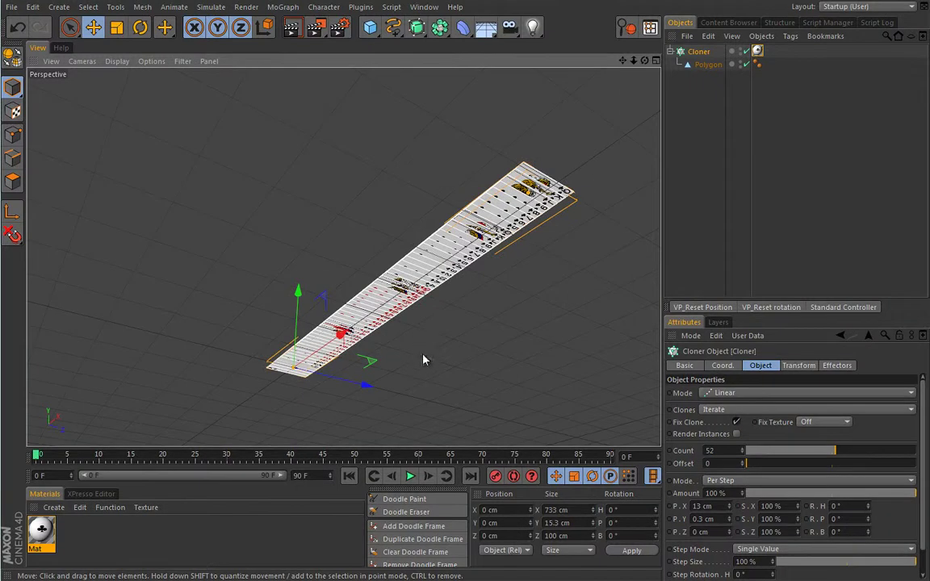
pyautogui.doubleClick(714, 505)
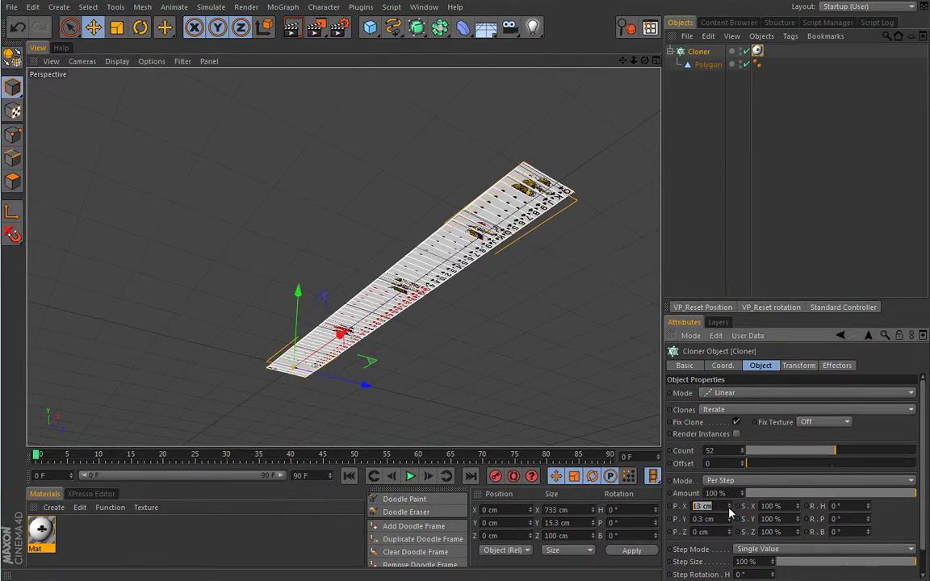
pyautogui.write('0')
pyautogui.press('Return')
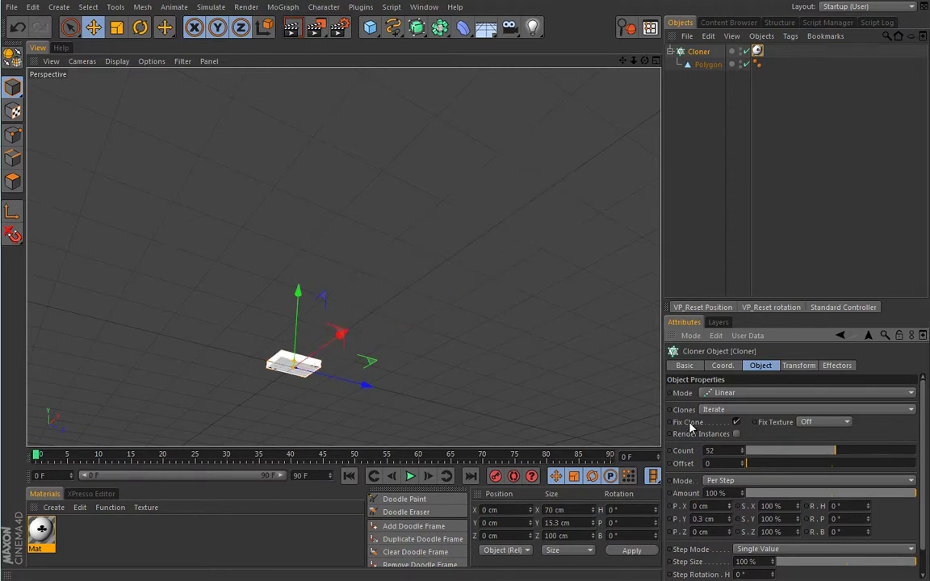
# Step: Create a second material and rename the existing Multi Shader material as Cards
pyautogui.keyDown('alt'); pyautogui.moveTo(390, 292); pyautogui.dragTo(363, 331); pyautogui.keyUp('alt')
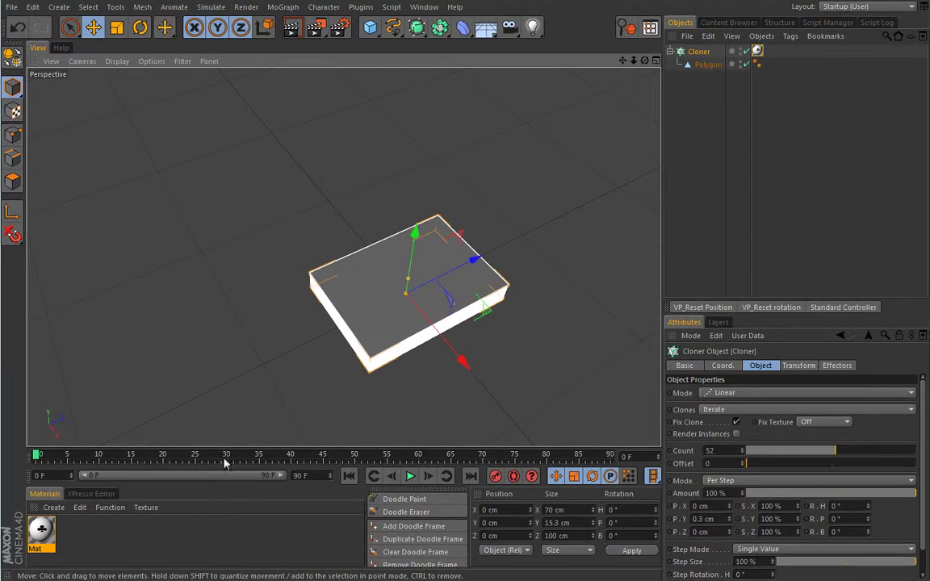
pyautogui.doubleClick(102, 526)
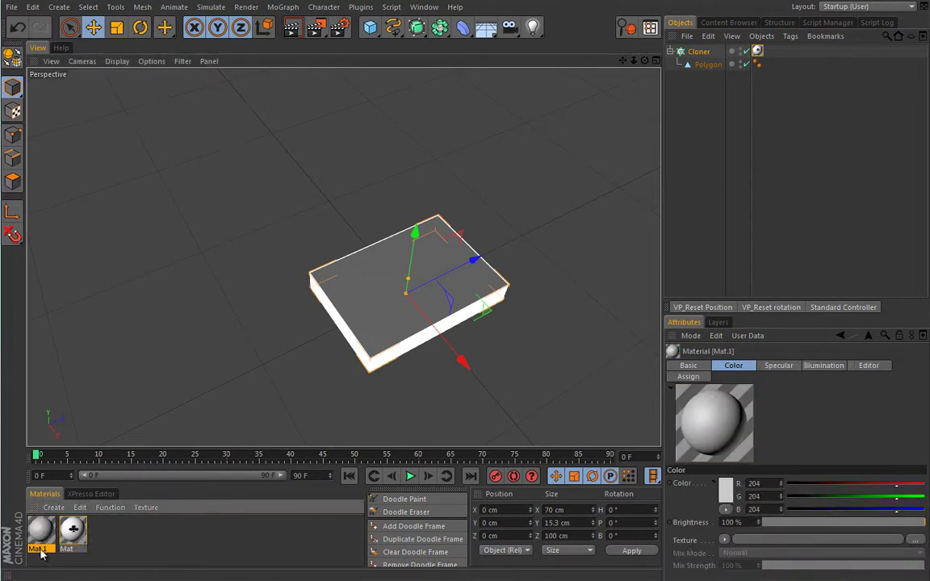
pyautogui.click(71, 532)
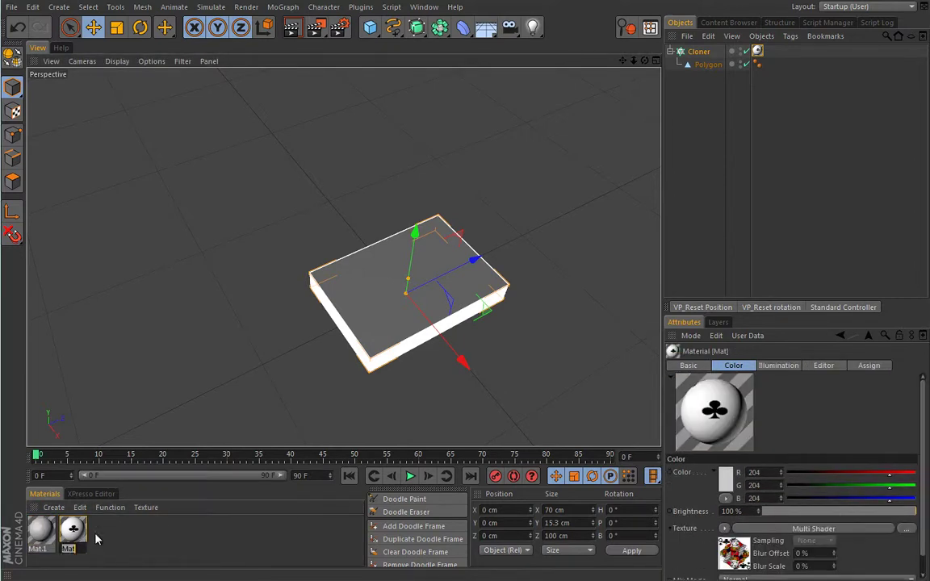
pyautogui.write('Cards')
pyautogui.press('Return')
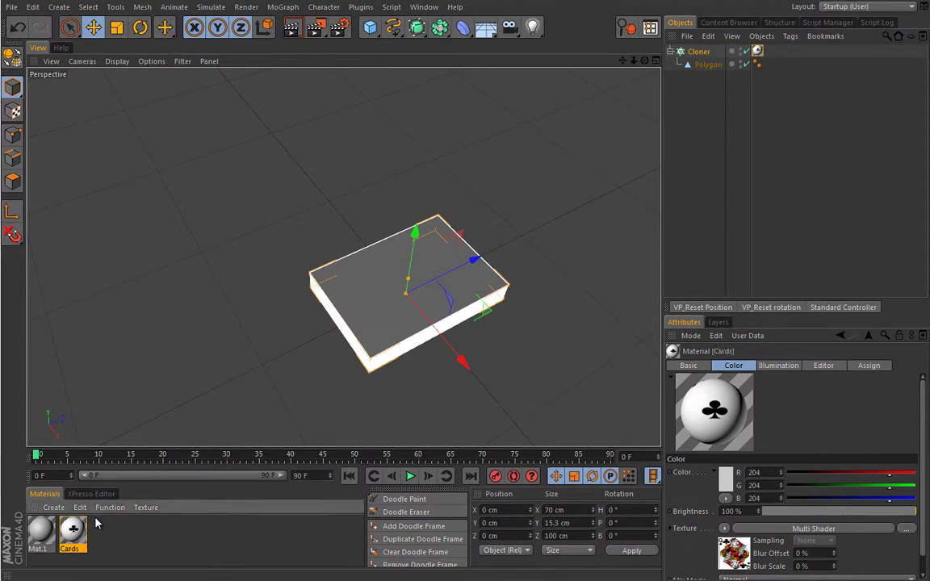
# Step: Rename the new plain material as Backface
pyautogui.click(40, 533)
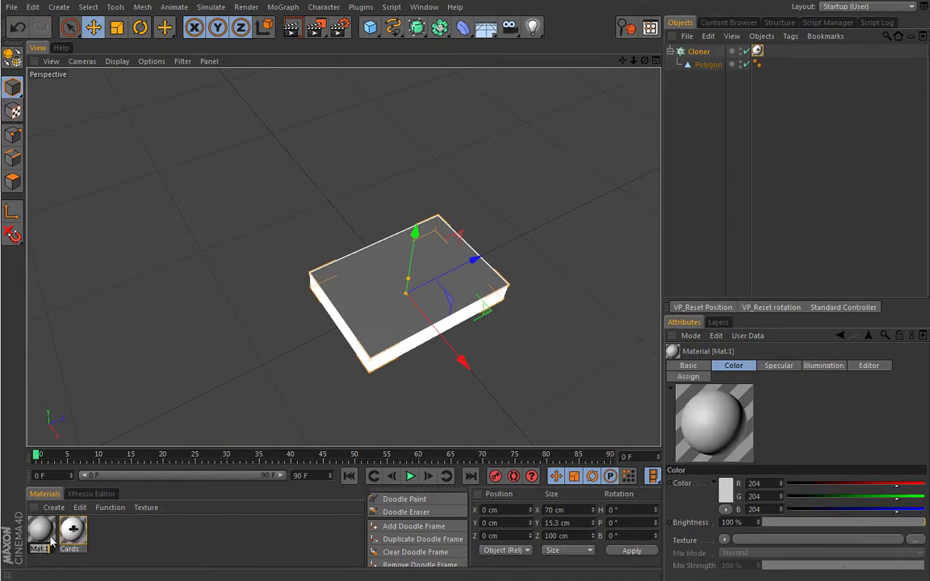
pyautogui.doubleClick(41, 548)
pyautogui.write('Backface')
pyautogui.press('Return')
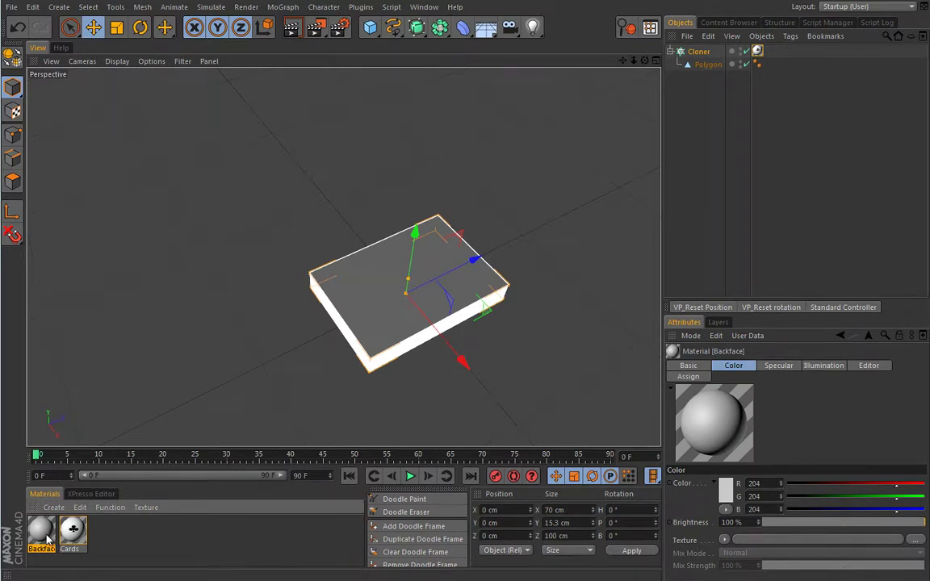
# Step: Open the Backface material in the Material Editor and disable its Specular channel
pyautogui.doubleClick(41, 531)
pyautogui.moveTo(281, 17); pyautogui.dragTo(292, 106)
pyautogui.moveTo(460, 503); pyautogui.dragTo(390, 451)
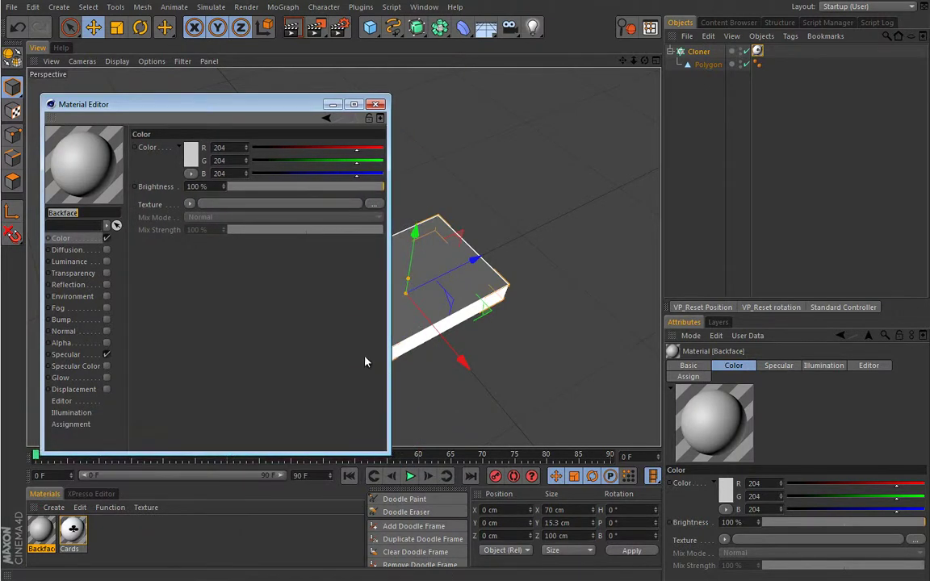
pyautogui.moveTo(278, 111); pyautogui.dragTo(302, 96)
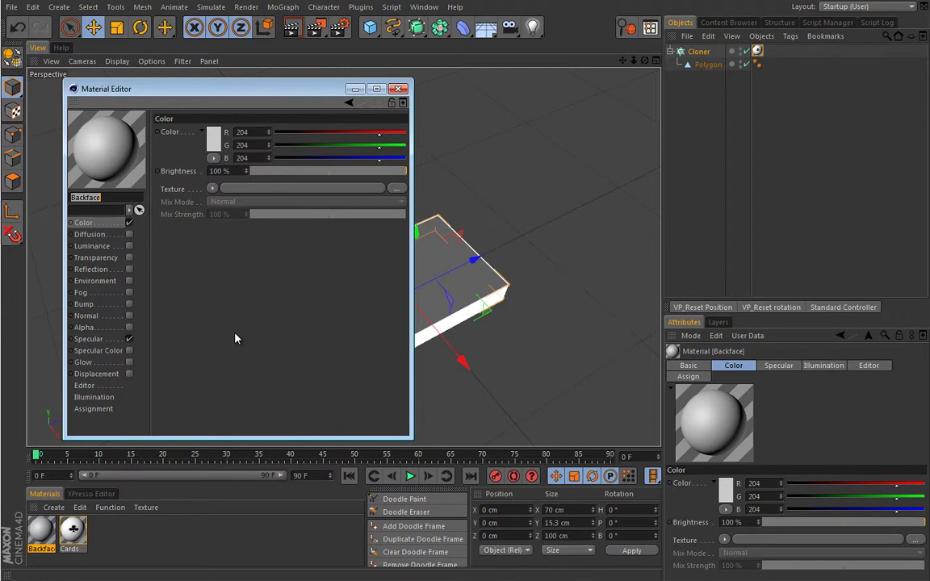
pyautogui.click(129, 339)
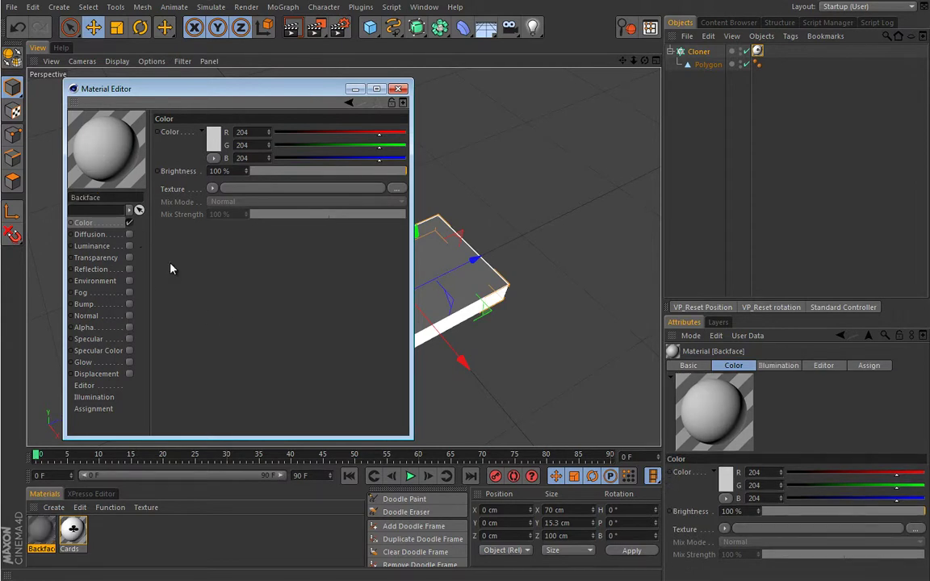
# Step: Load Card_backface.jpg from the Gulli_Karte folder as the Backface Color texture without copying it to the project location
pyautogui.click(213, 189)
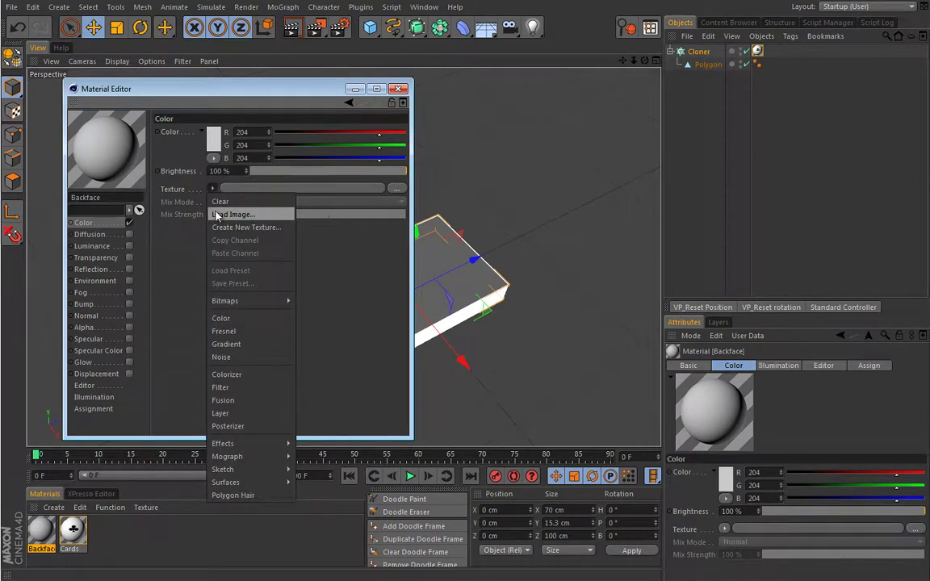
pyautogui.click(230, 214)
pyautogui.doubleClick(245, 90)
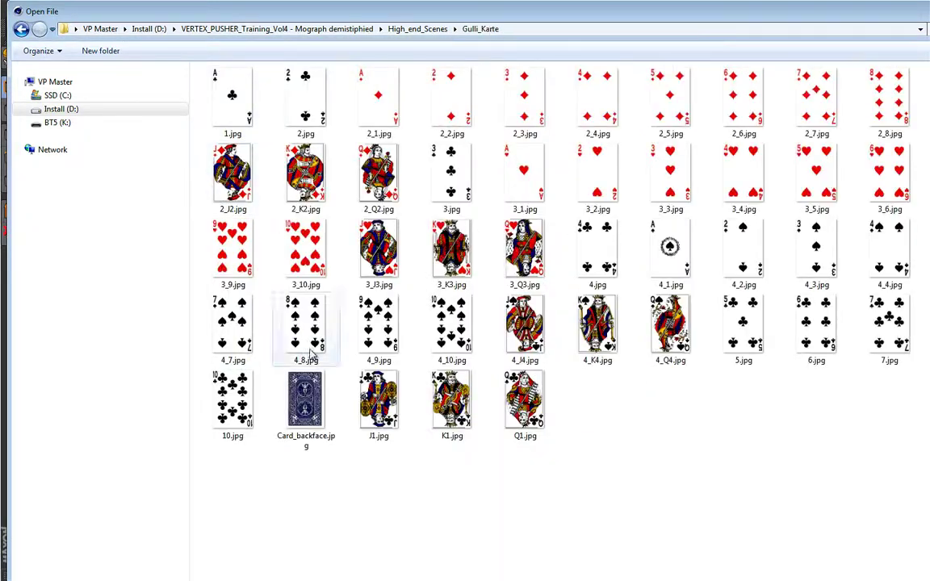
pyautogui.click(305, 399)
pyautogui.press('Return')
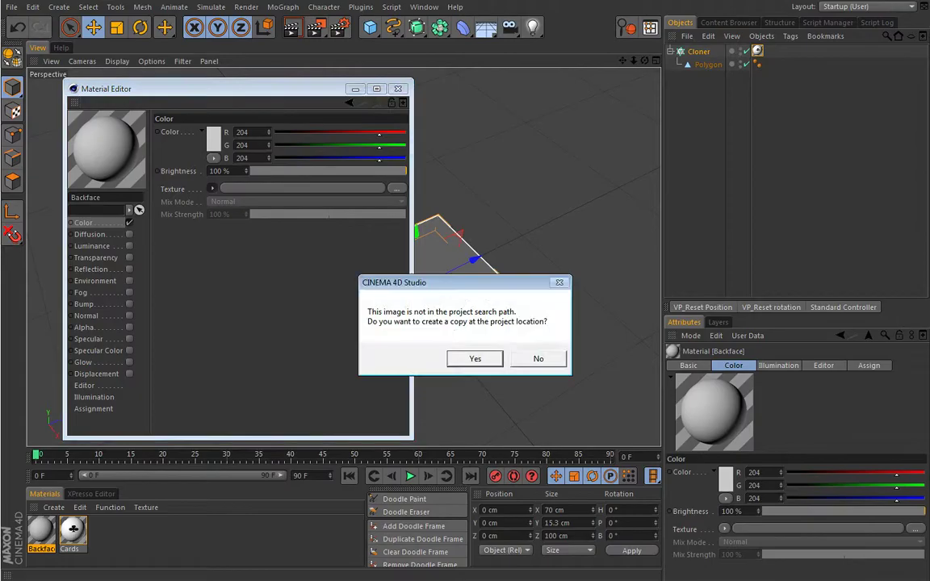
pyautogui.click(538, 358)
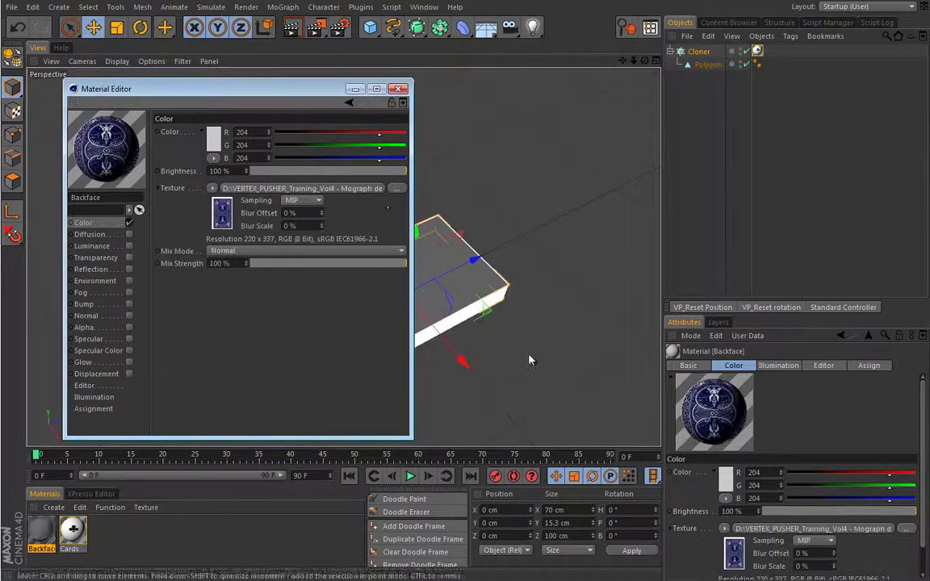
# Step: Apply the Backface material to the Cloner and restrict its texture tag to the Back side
pyautogui.click(399, 90)
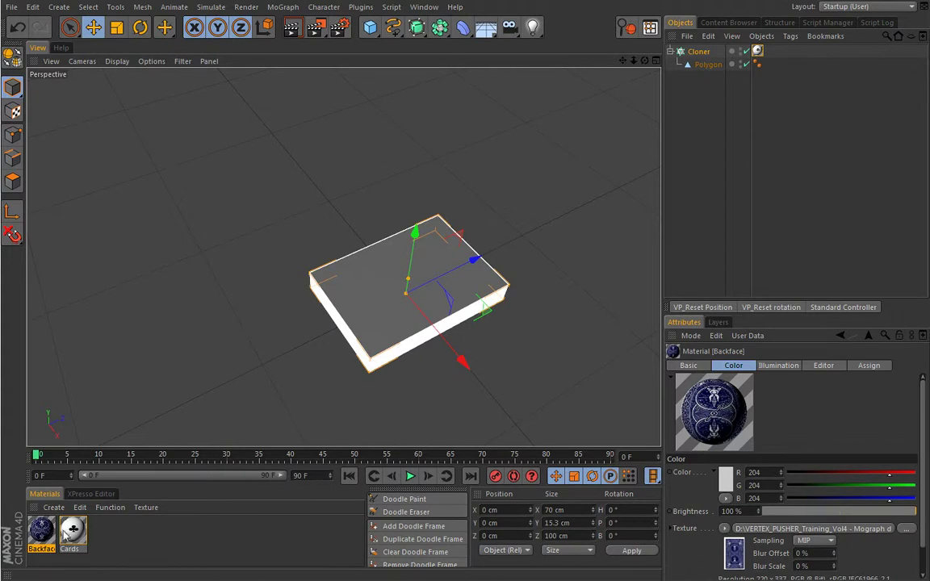
pyautogui.moveTo(42, 530); pyautogui.dragTo(702, 55)
pyautogui.moveTo(409, 331)
pyautogui.keyDown('alt'); pyautogui.mouseDown()
pyautogui.moveTo(409, 201)
pyautogui.moveTo(439, 68)
pyautogui.moveTo(438, 171)
pyautogui.moveTo(416, 294)
pyautogui.moveTo(367, 268)
pyautogui.mouseUp(); pyautogui.keyUp('alt')
pyautogui.moveTo(395, 349)
pyautogui.keyDown('alt'); pyautogui.mouseDown()
pyautogui.moveTo(386, 243)
pyautogui.moveTo(391, 333)
pyautogui.mouseUp(); pyautogui.keyUp('alt')
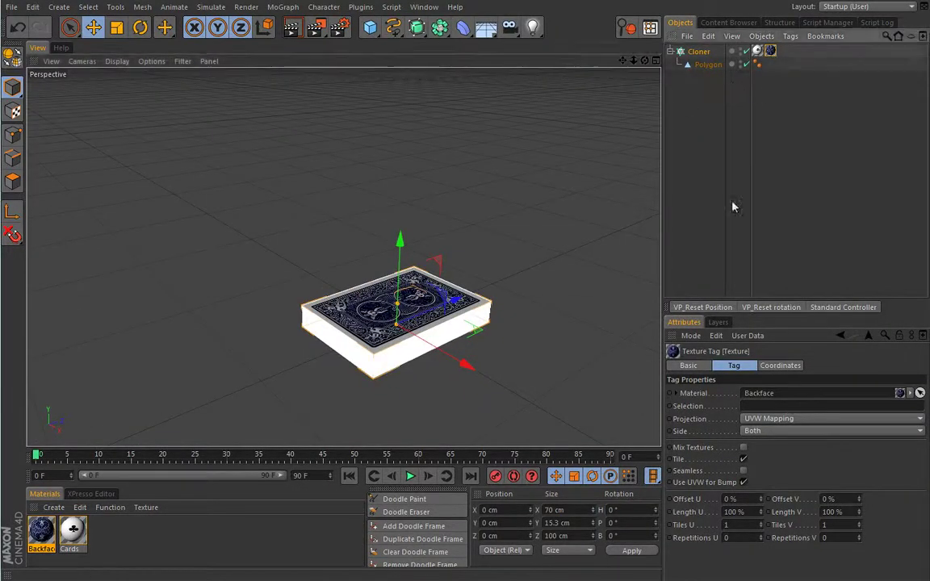
pyautogui.click(773, 431)
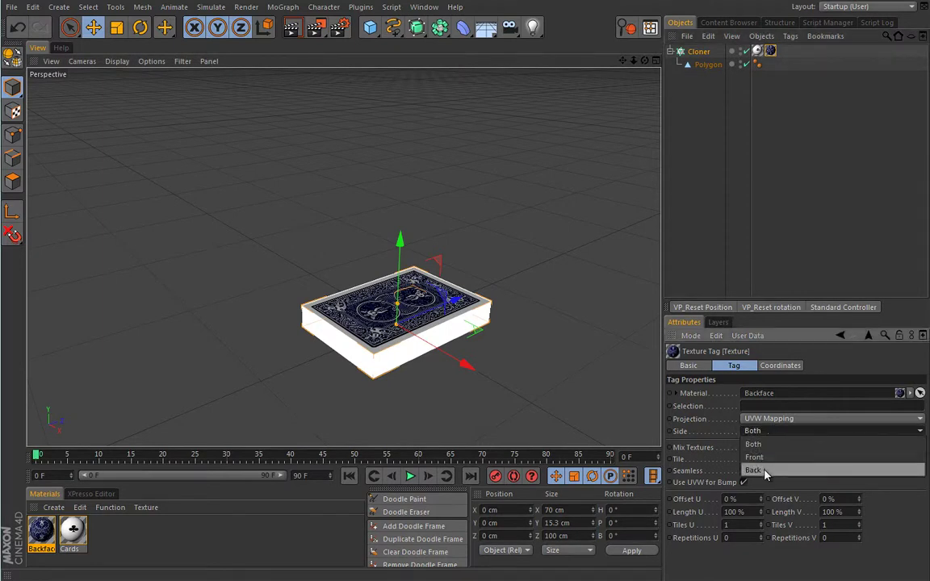
pyautogui.click(763, 470)
pyautogui.keyDown('alt'); pyautogui.moveTo(452, 380); pyautogui.dragTo(440, 215); pyautogui.keyUp('alt')
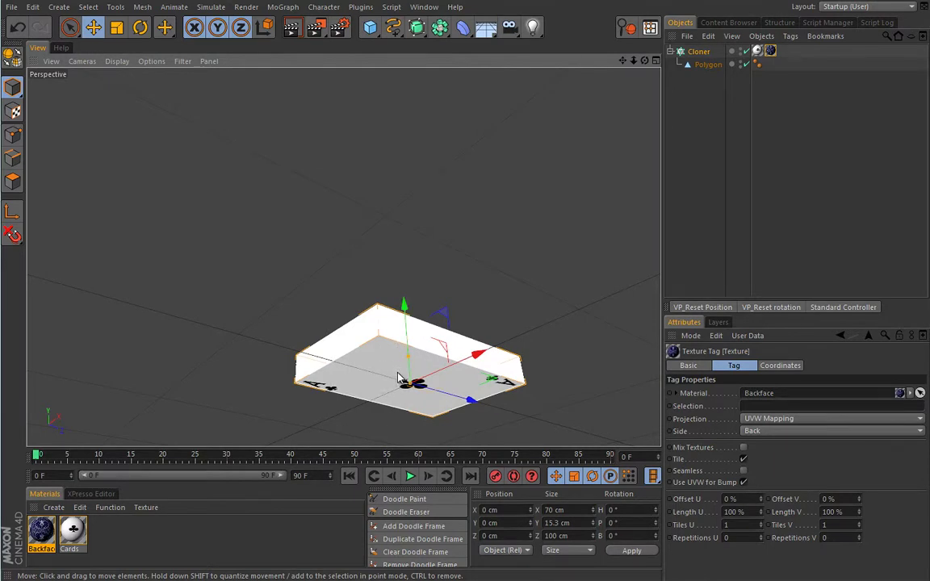
pyautogui.scroll(-4, 357, 332)
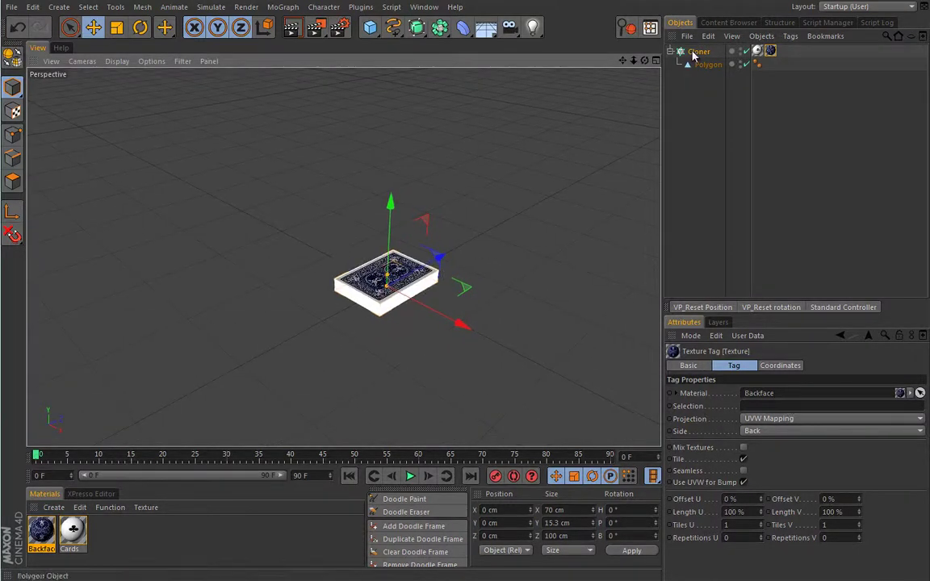
# Step: Try a 4 cm X offset per step on the Cloner, then return it to 0 cm
pyautogui.click(698, 51)
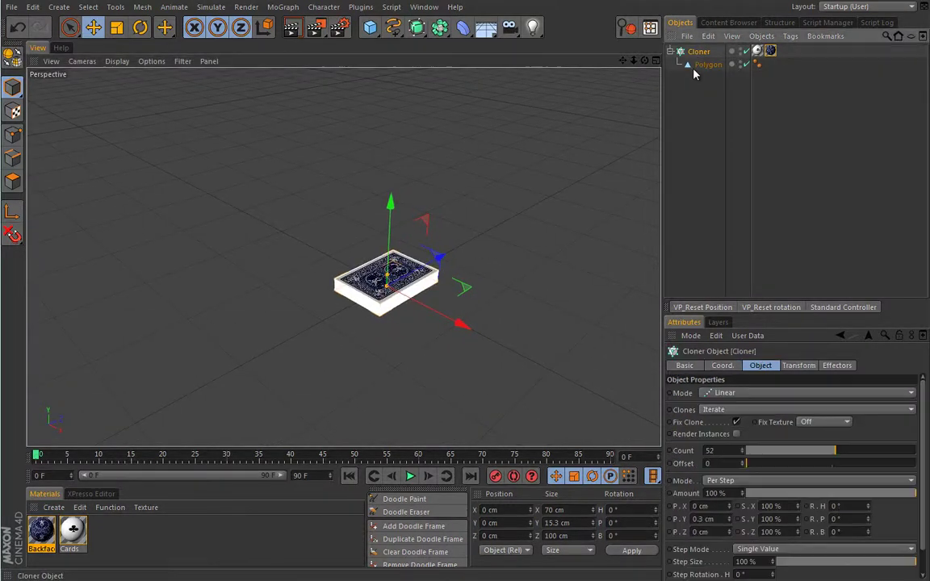
pyautogui.moveTo(729, 506); pyautogui.dragTo(735, 498)
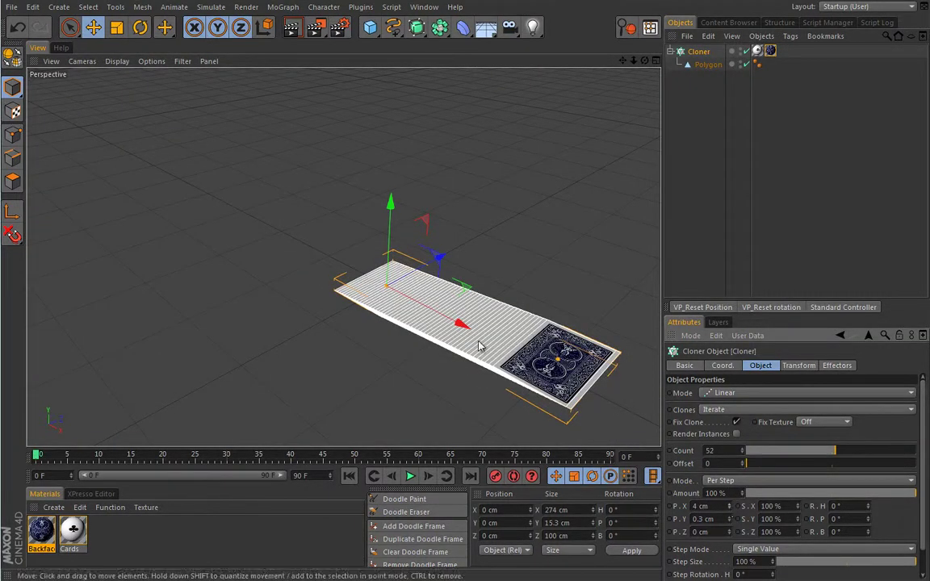
pyautogui.moveTo(728, 506)
pyautogui.mouseDown()
pyautogui.moveTo(730, 496)
pyautogui.moveTo(727, 508)
pyautogui.mouseUp()
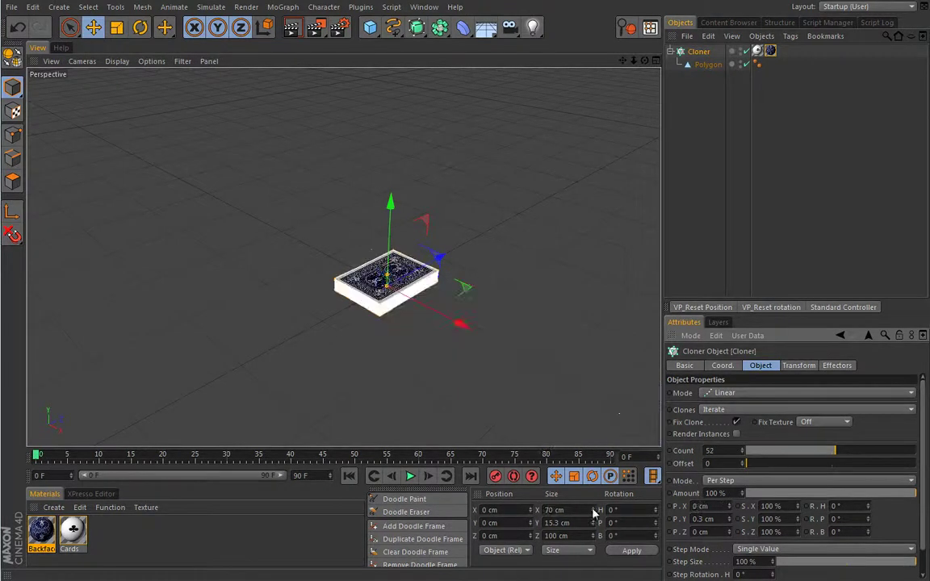
pyautogui.moveTo(326, 380); pyautogui.dragTo(320, 334)
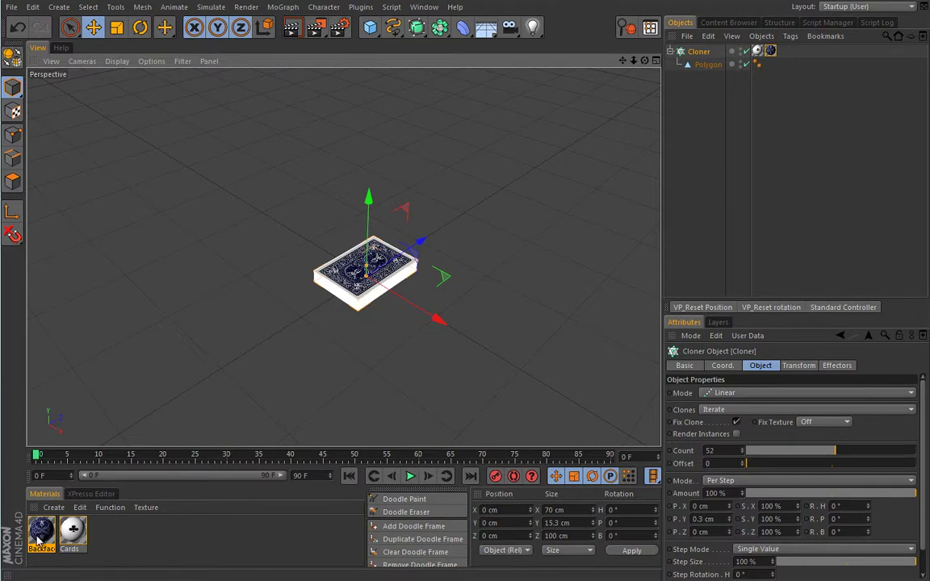
pyautogui.moveTo(41, 542); pyautogui.dragTo(320, 267)
# Step: Add an Arc spline with an End Angle of 180° and lay it on the XZ plane
pyautogui.keyDown('alt'); pyautogui.moveTo(334, 338); pyautogui.dragTo(360, 324); pyautogui.keyUp('alt')
pyautogui.scroll(-5, 360, 325)
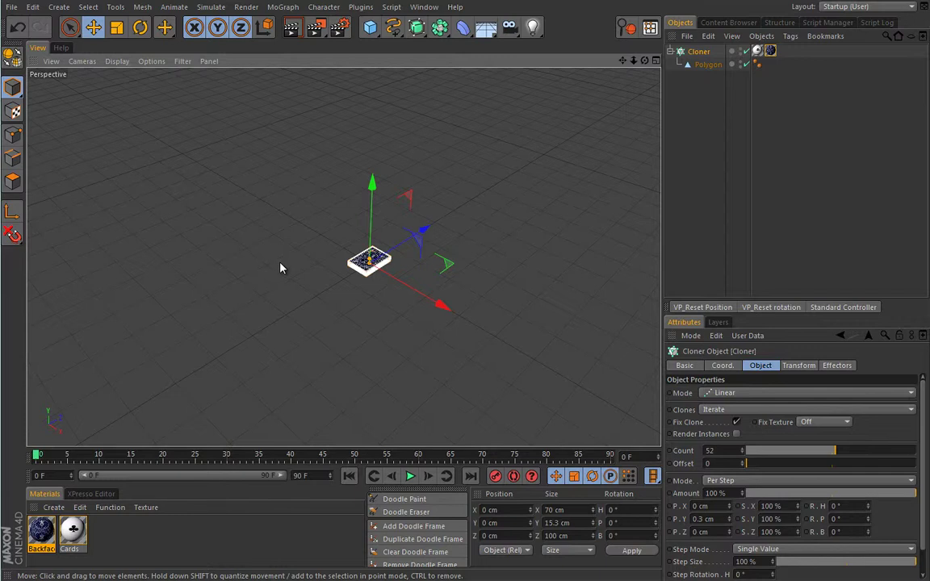
pyautogui.click(393, 26)
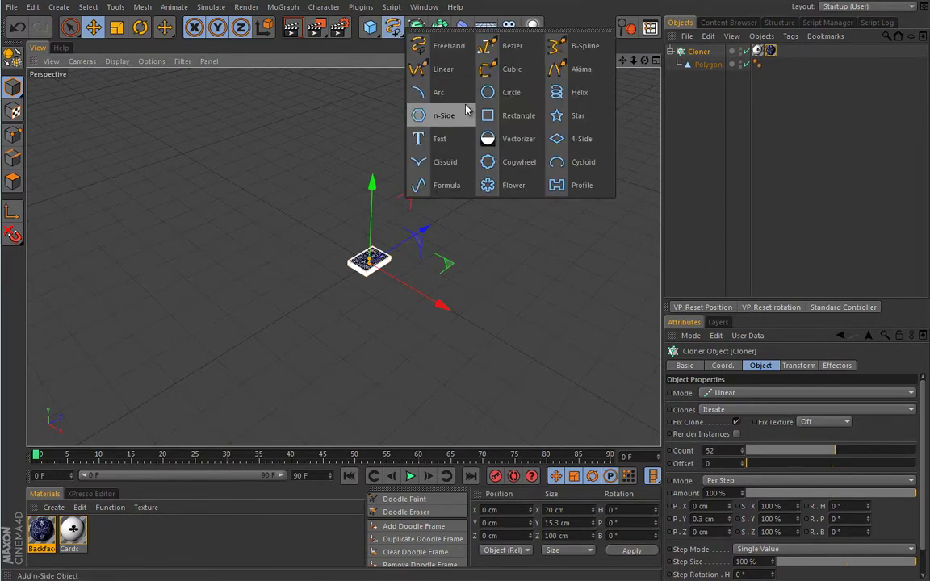
pyautogui.click(440, 96)
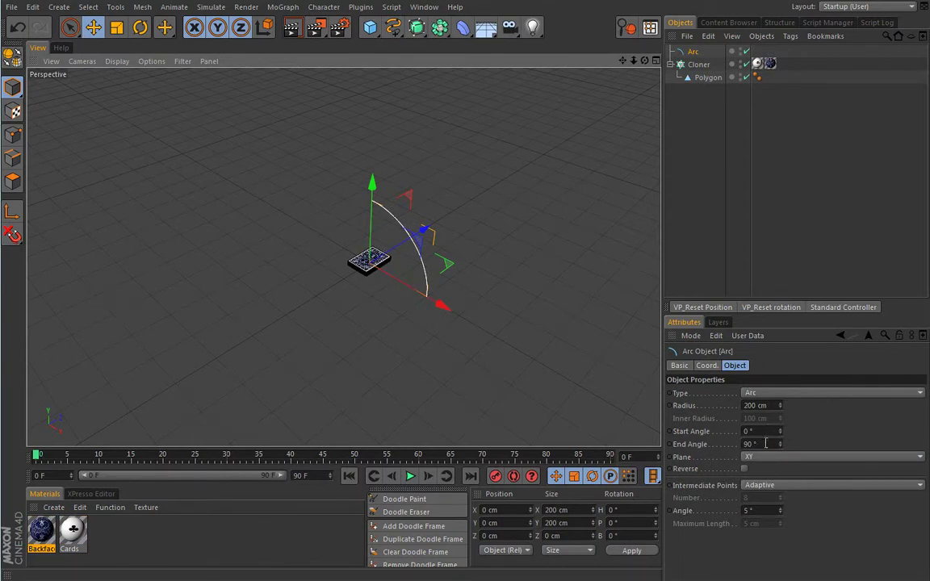
pyautogui.doubleClick(760, 443)
pyautogui.write('180')
pyautogui.press('Return')
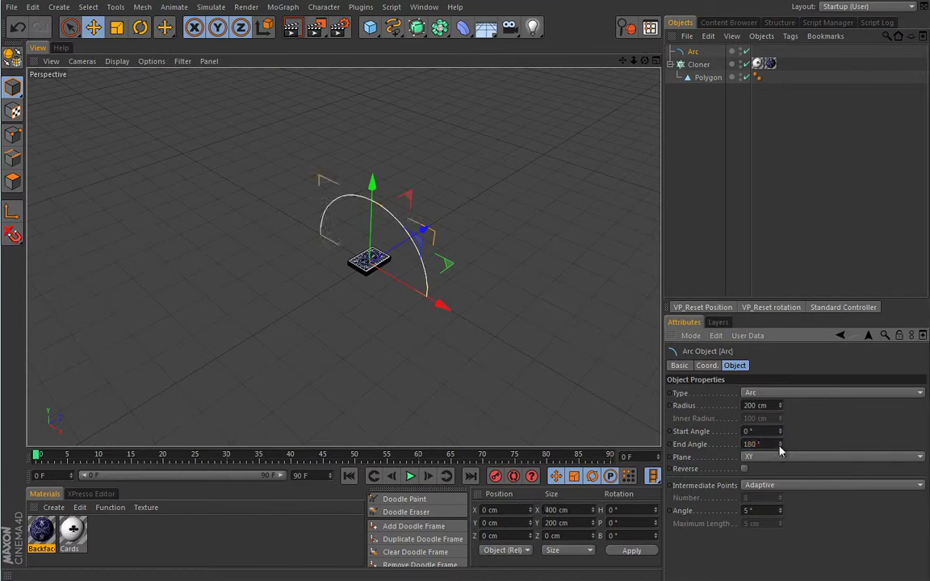
pyautogui.click(763, 457)
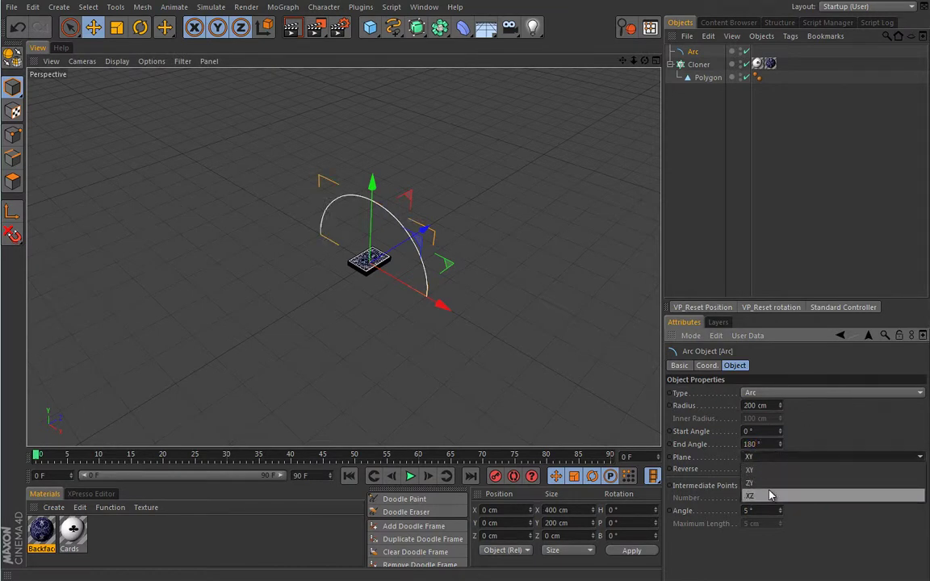
pyautogui.click(770, 495)
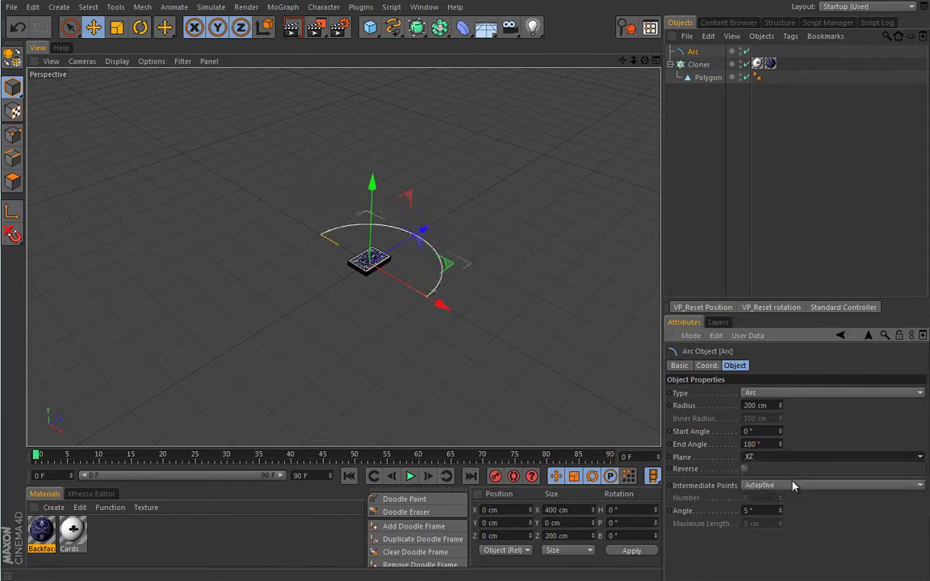
# Step: Set the arc's Start Angle to 180°, its End Angle to 360° and its Radius to 300 cm
pyautogui.click(751, 431)
pyautogui.write('180')
pyautogui.press('Tab')
pyautogui.write('360')
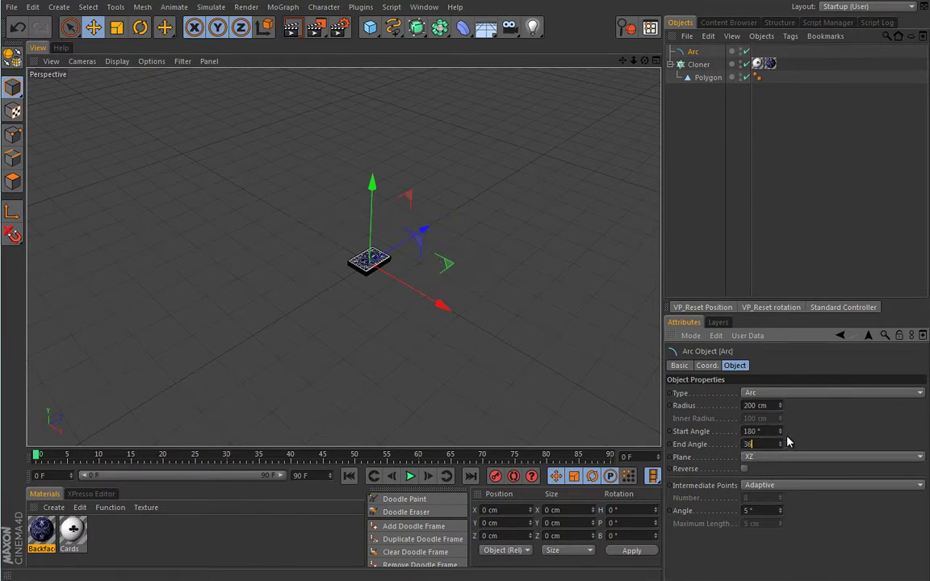
pyautogui.press('Return')
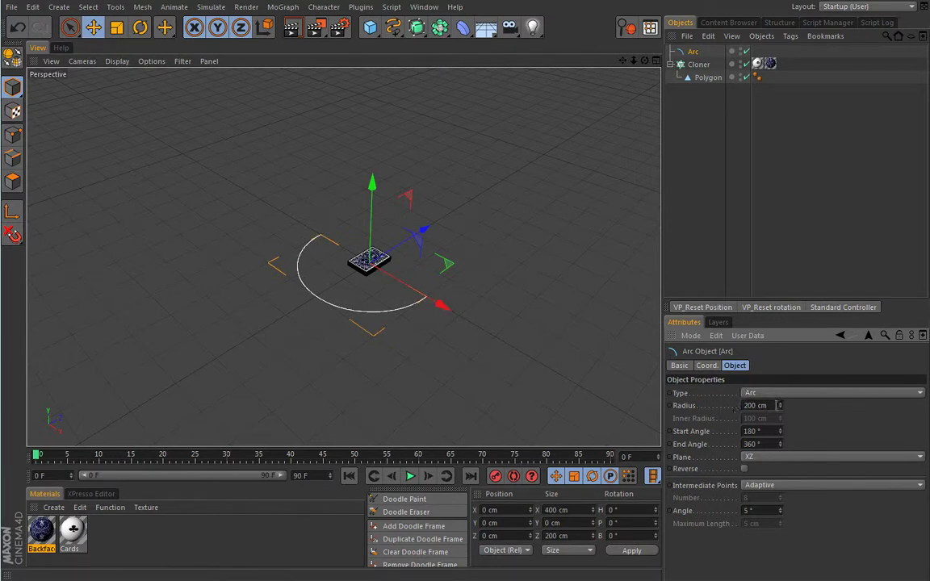
pyautogui.doubleClick(763, 405)
pyautogui.write('300')
pyautogui.press('Return')
pyautogui.scroll(4, 380, 338)
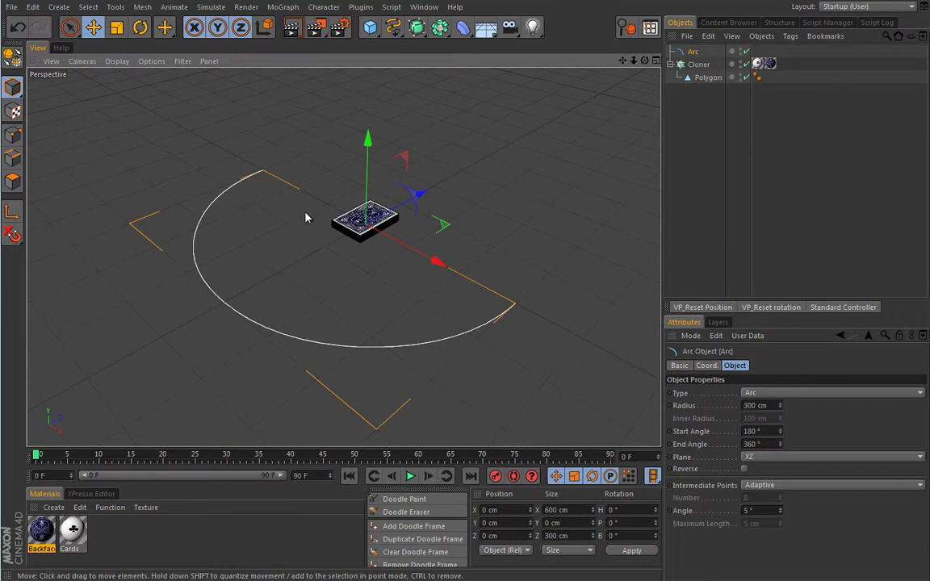
# Step: Add a MoGraph Matrix object in Object mode and link the Arc spline as its source object
pyautogui.click(290, 8)
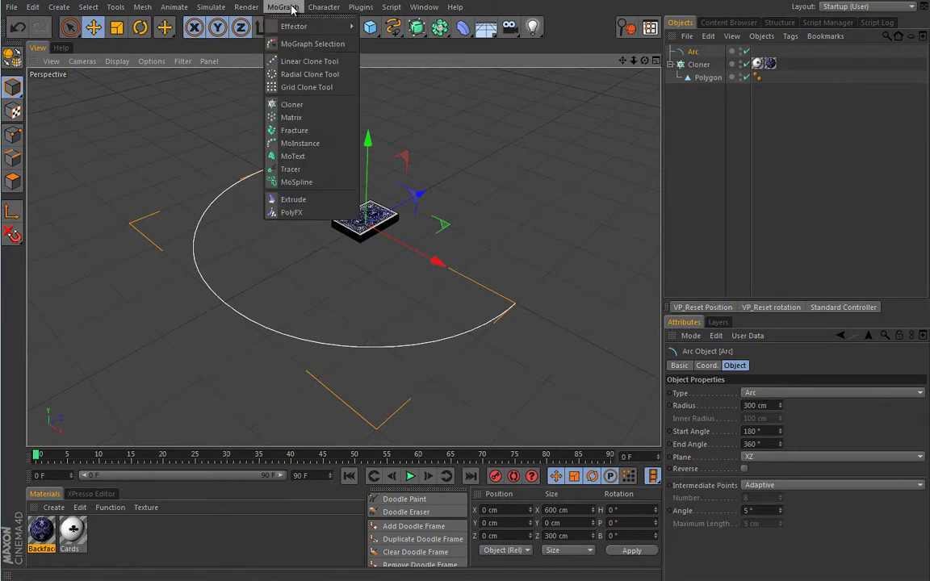
pyautogui.click(291, 117)
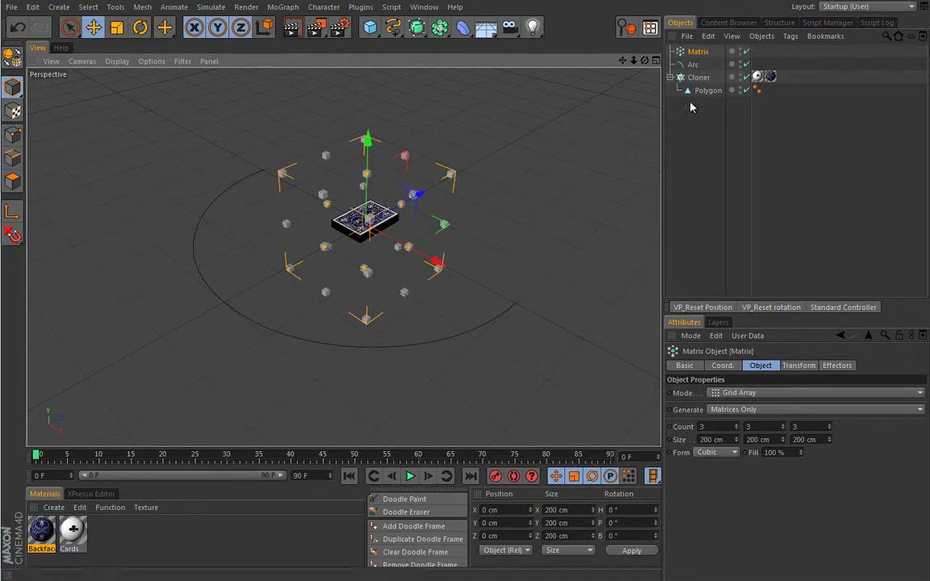
pyautogui.click(739, 393)
pyautogui.click(728, 408)
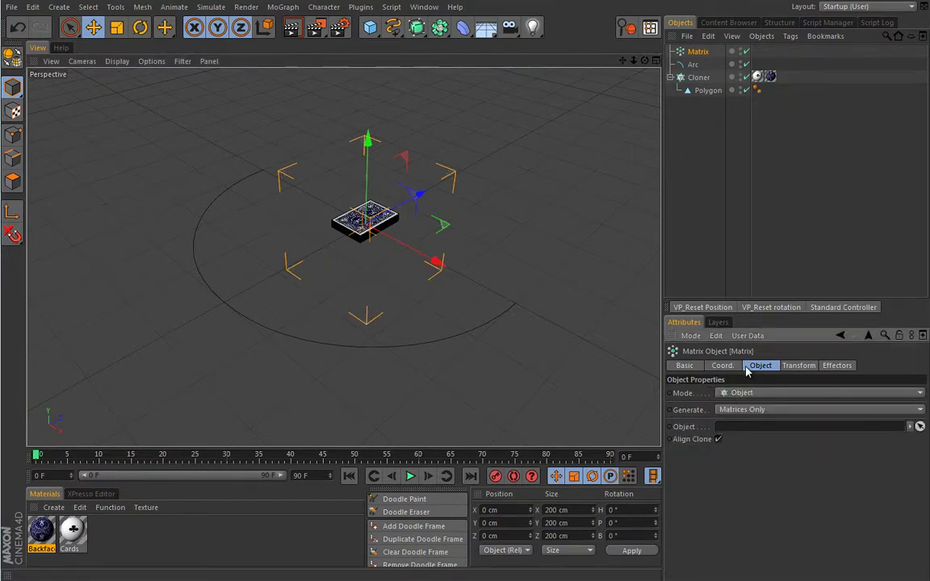
pyautogui.moveTo(693, 64); pyautogui.dragTo(729, 428)
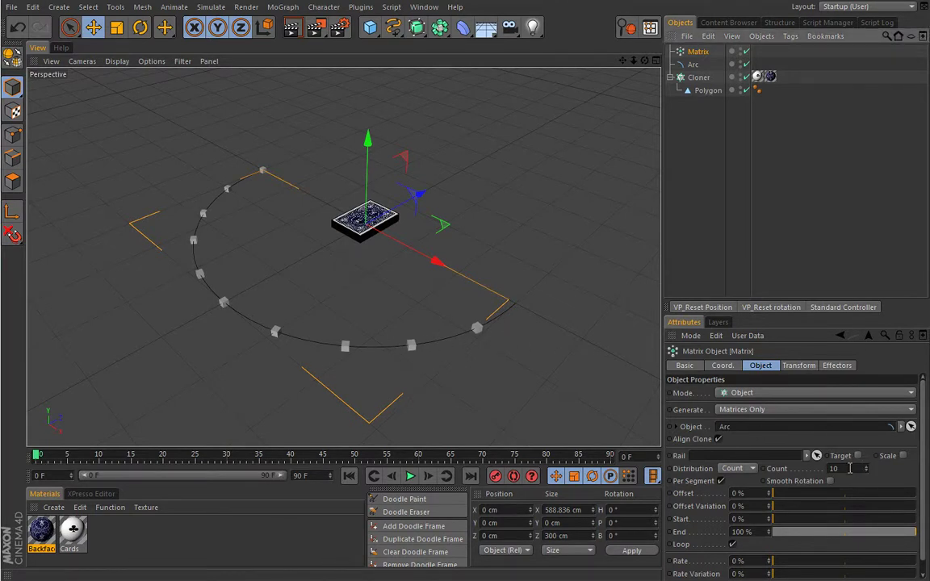
# Step: Set the Matrix count to 52 and its distribution along the arc to Even
pyautogui.doubleClick(839, 468)
pyautogui.write('52')
pyautogui.press('Return')
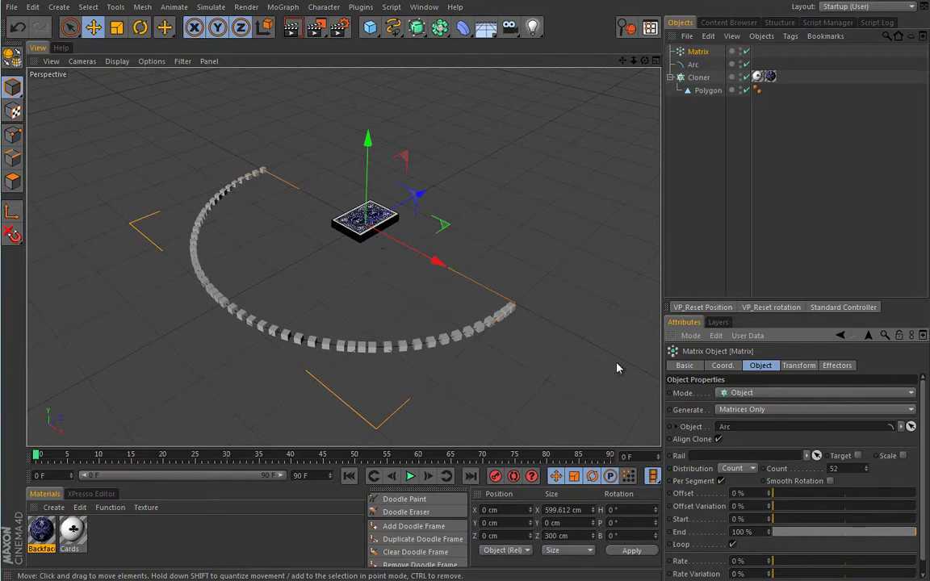
pyautogui.click(732, 468)
pyautogui.click(663, 442)
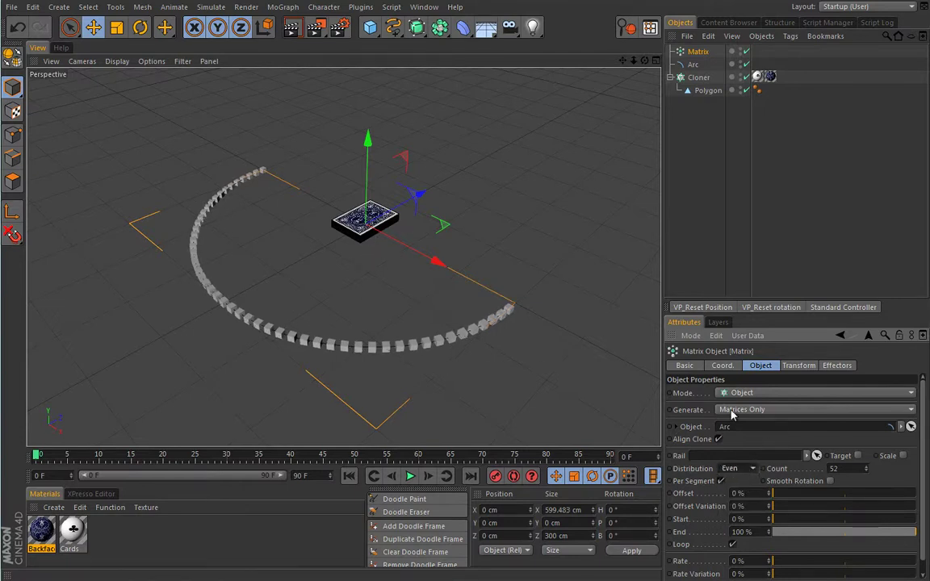
# Step: Set the Matrix transform display to Color and pick purple (R 183, G 22, B 223) for it
pyautogui.click(839, 366)
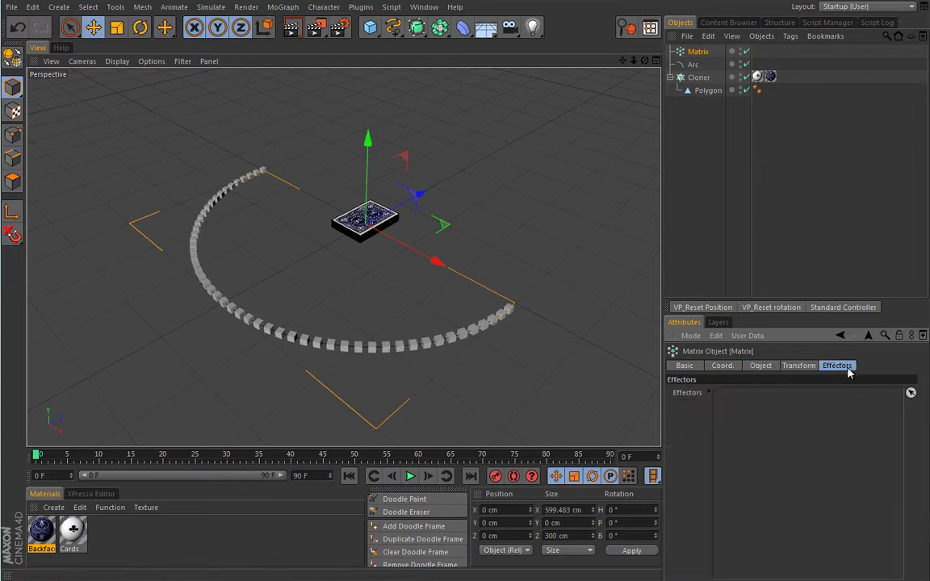
pyautogui.click(799, 365)
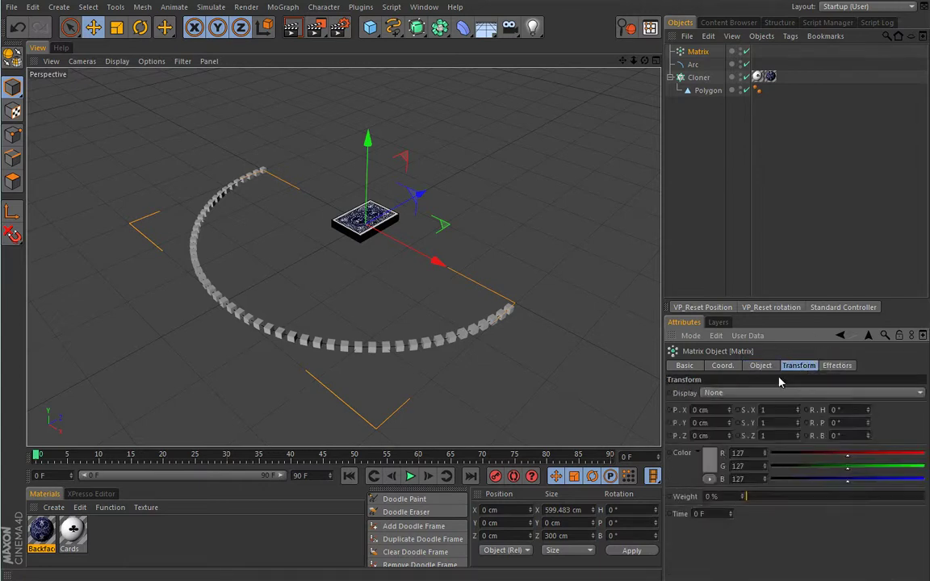
pyautogui.click(713, 457)
pyautogui.click(734, 516)
pyautogui.click(726, 393)
pyautogui.click(726, 403)
pyautogui.click(717, 466)
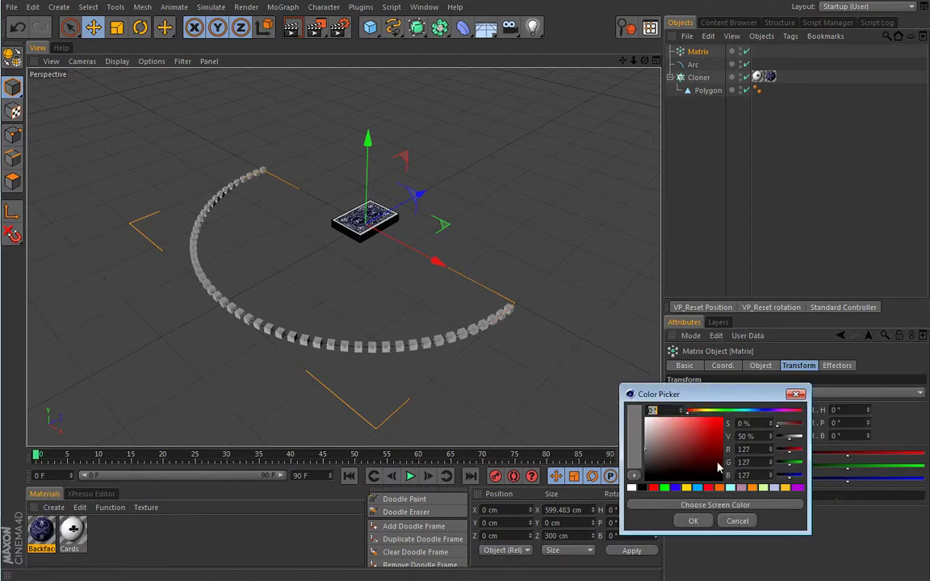
pyautogui.click(799, 489)
pyautogui.click(693, 519)
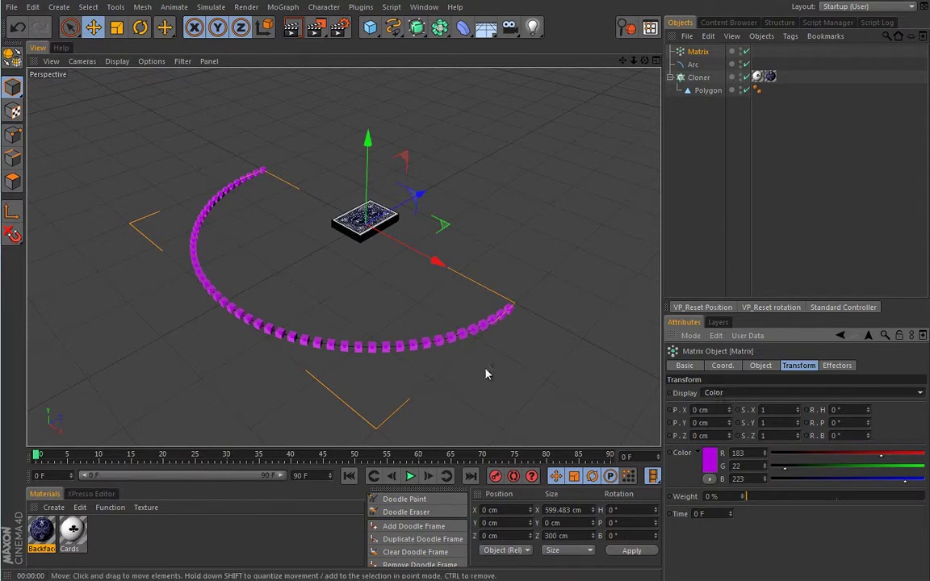
# Step: Preview the deck and Matrix arc in an interactive render region, then close it and inspect the scene
pyautogui.hotkey('alt', 'r')
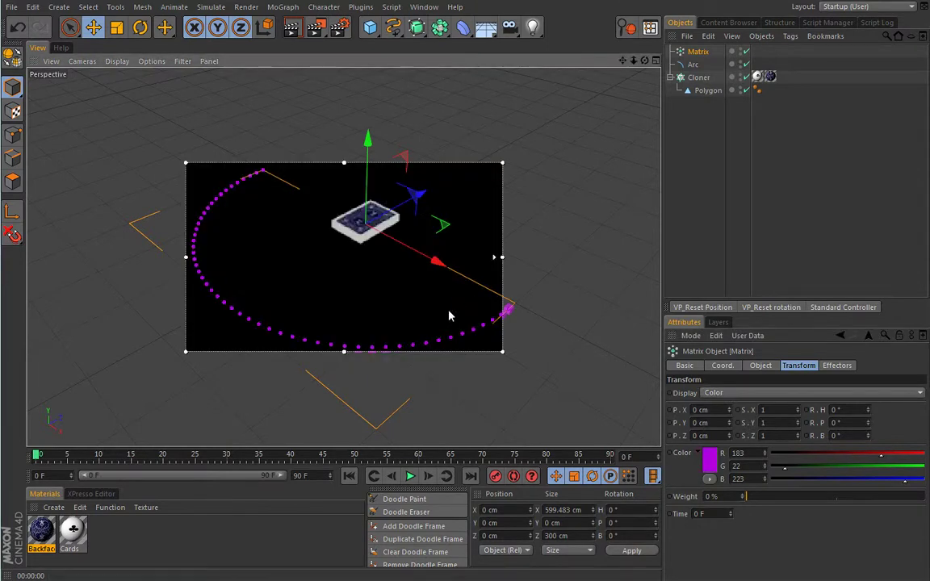
pyautogui.hotkey('alt', 'r')
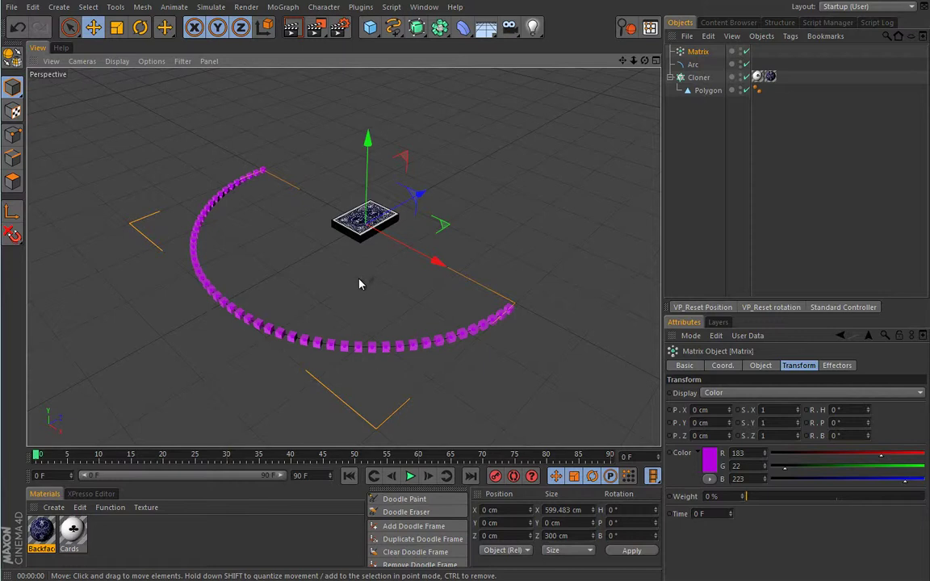
pyautogui.keyDown('alt'); pyautogui.moveTo(357, 276); pyautogui.dragTo(337, 281); pyautogui.keyUp('alt')
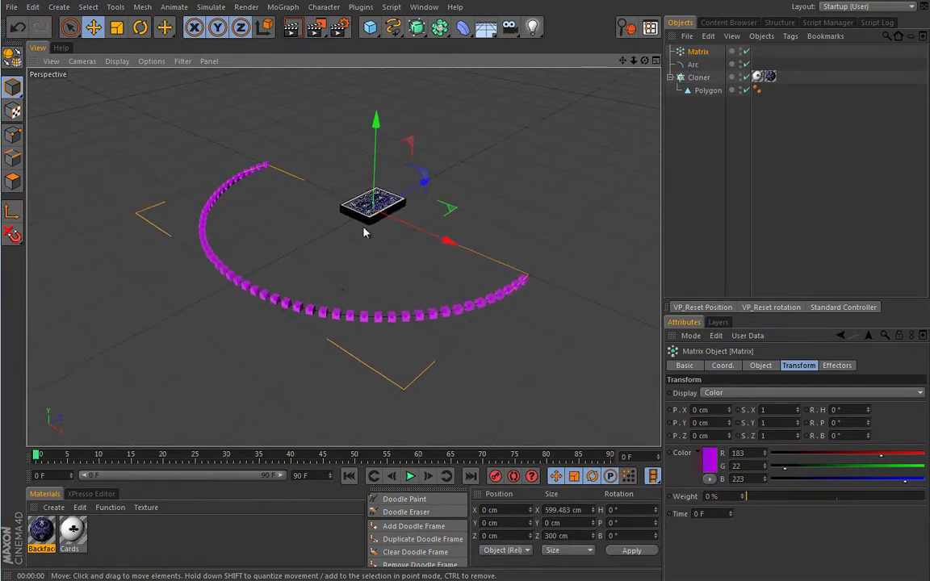
pyautogui.keyDown('alt'); pyautogui.moveTo(376, 225); pyautogui.dragTo(345, 272); pyautogui.keyUp('alt')
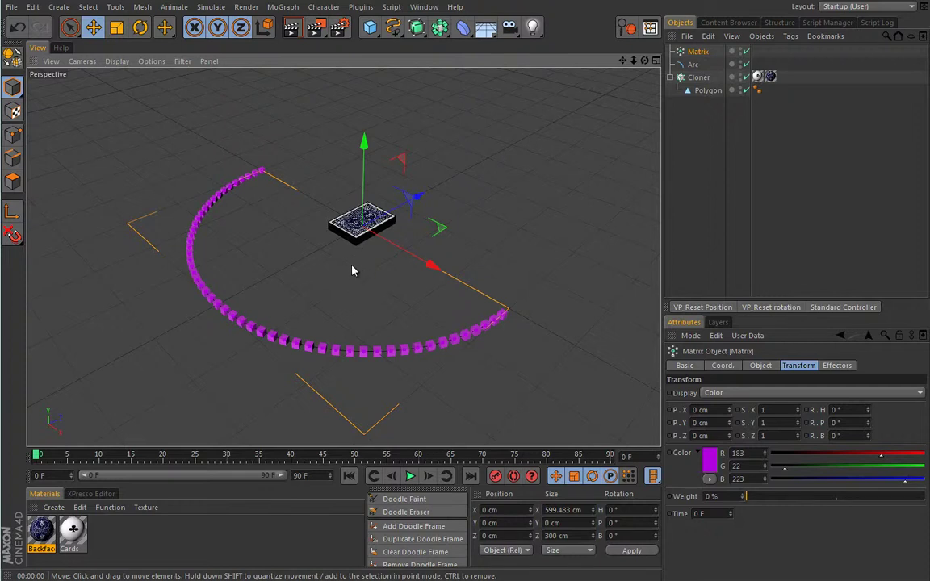
# Step: Select the card Cloner and add an Inheritance effector to it
pyautogui.click(361, 228)
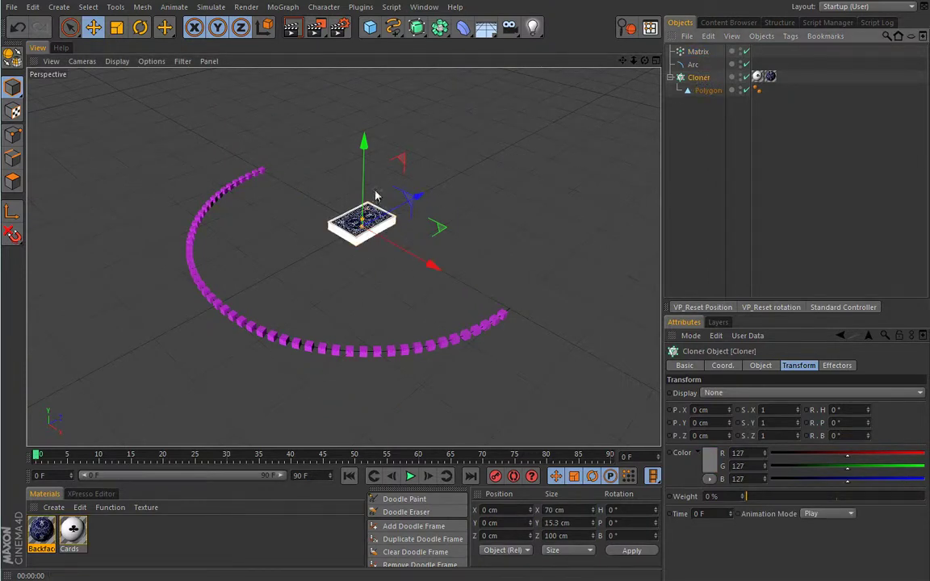
pyautogui.click(284, 7)
pyautogui.moveTo(302, 33)
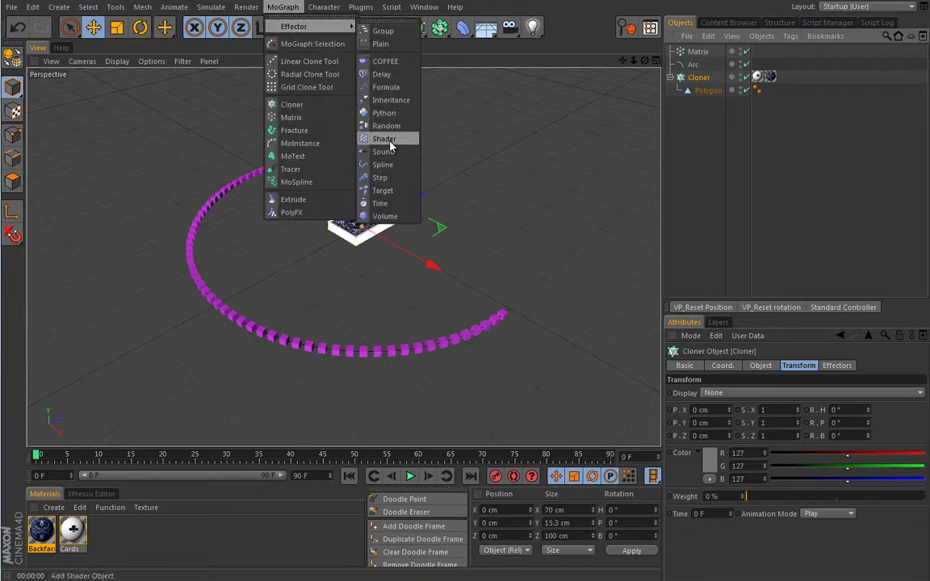
pyautogui.click(394, 100)
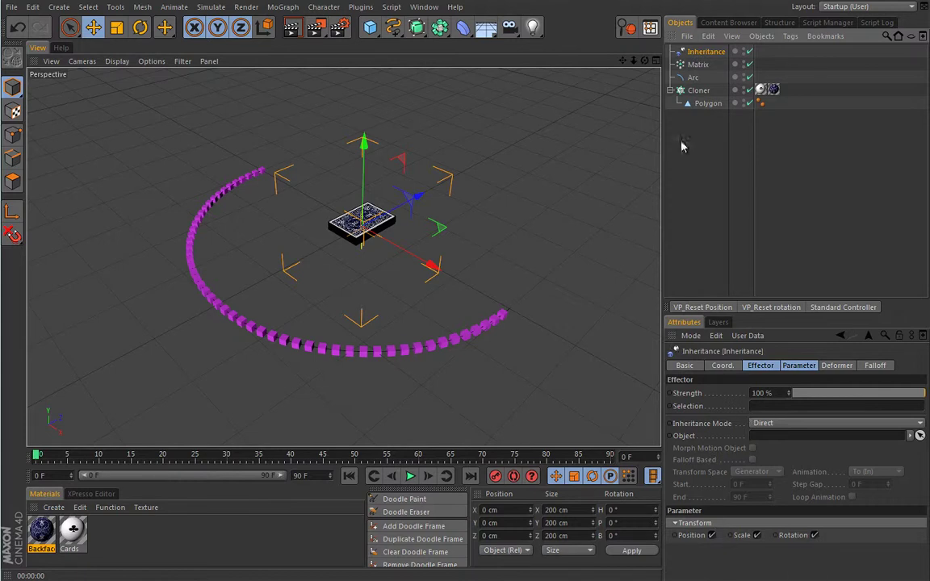
# Step: Link the Matrix as the Inheritance effector's source object and enable Morph Motion Object
pyautogui.moveTo(698, 65); pyautogui.dragTo(774, 430)
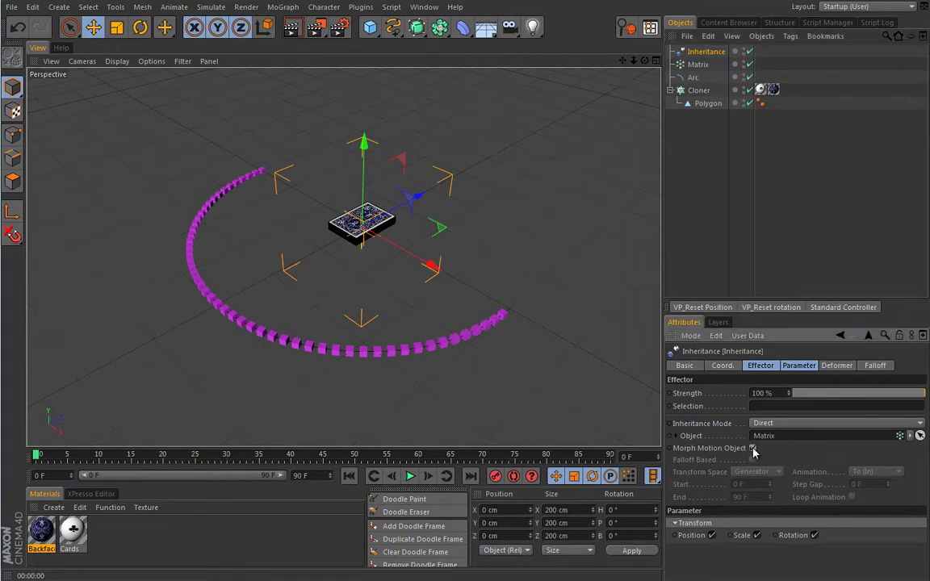
pyautogui.click(752, 448)
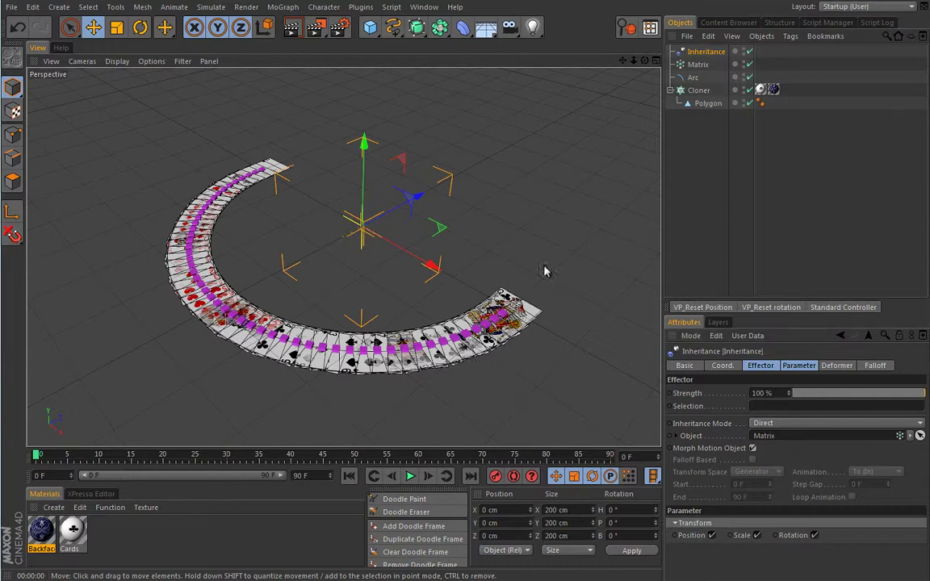
# Step: Set the Matrix's transform heading rotation (R.H) to 90° to turn the cards along the arc
pyautogui.click(697, 65)
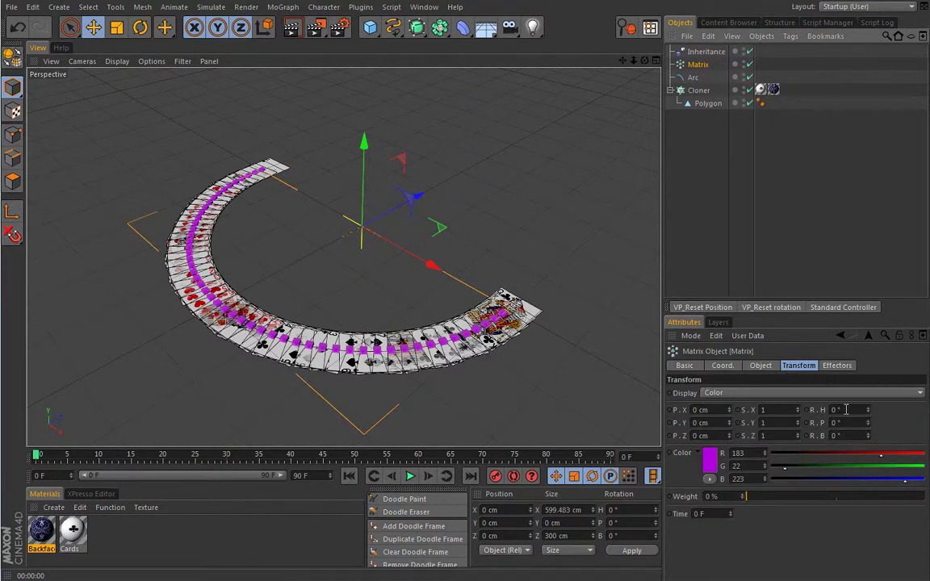
pyautogui.moveTo(867, 425); pyautogui.dragTo(849, 409)
pyautogui.write('90')
pyautogui.press('Return')
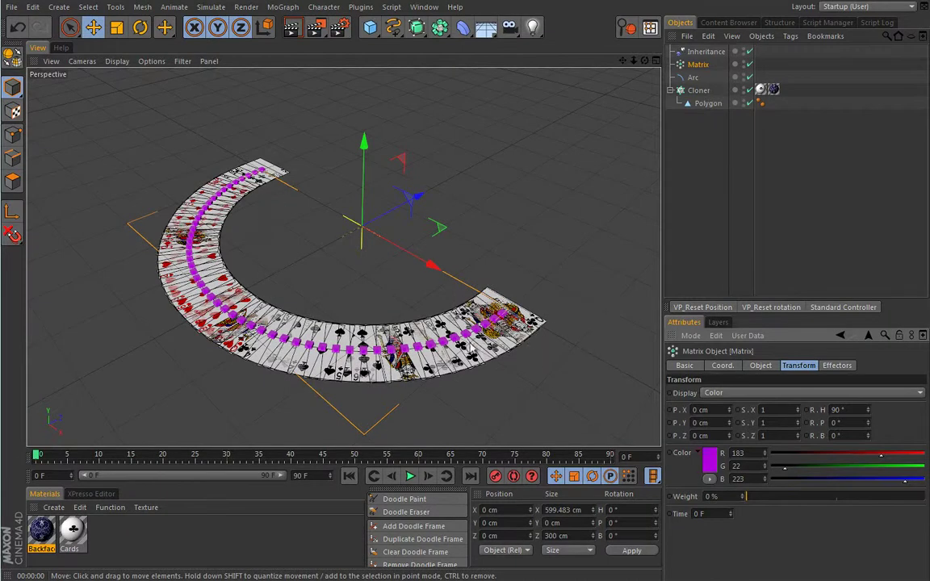
# Step: Preview the deck spreading by varying the Inheritance effector's Strength, ending at 100%
pyautogui.click(705, 50)
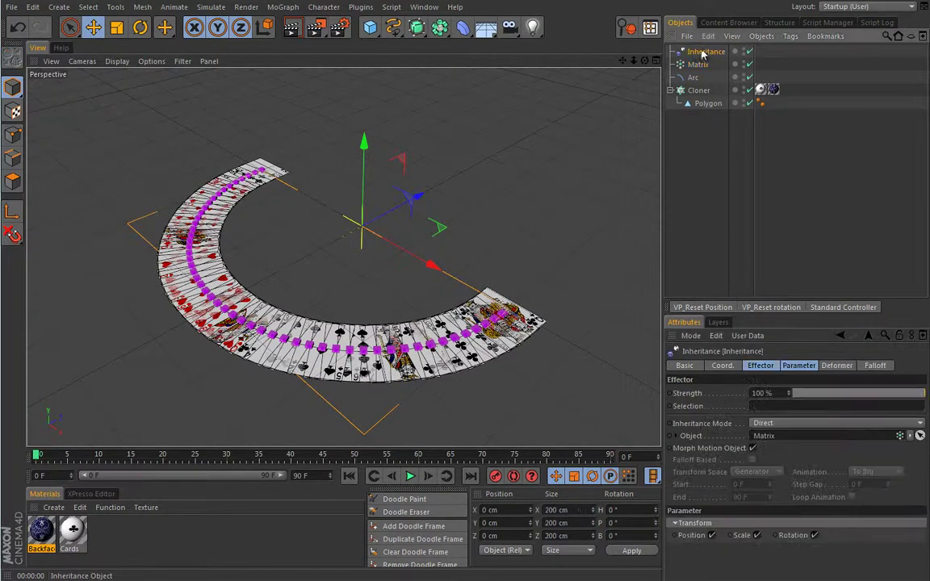
pyautogui.moveTo(907, 394); pyautogui.dragTo(887, 391)
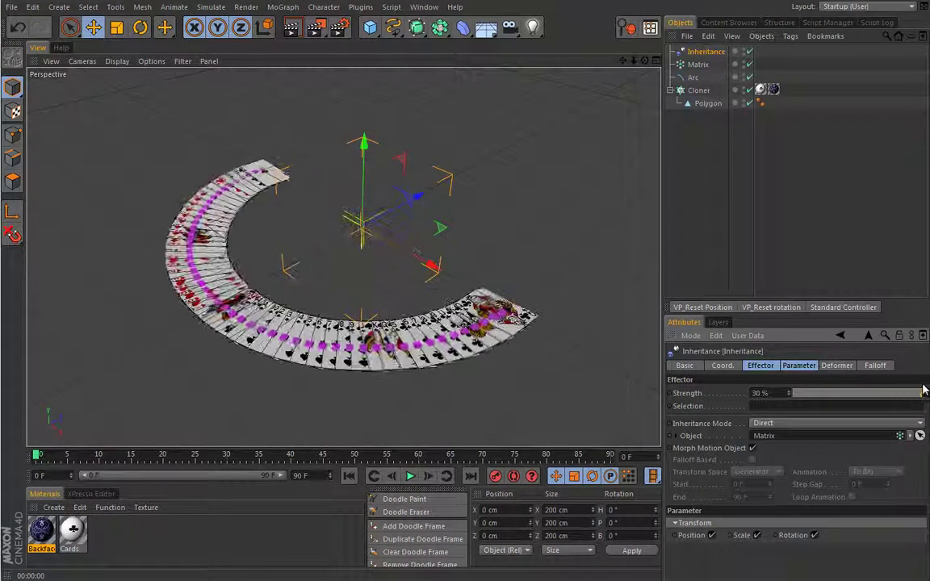
pyautogui.moveTo(925, 389)
pyautogui.mouseDown()
pyautogui.moveTo(793, 393)
pyautogui.moveTo(924, 394)
pyautogui.mouseUp()
pyautogui.keyDown('alt'); pyautogui.moveTo(494, 374); pyautogui.dragTo(437, 375); pyautogui.keyUp('alt')
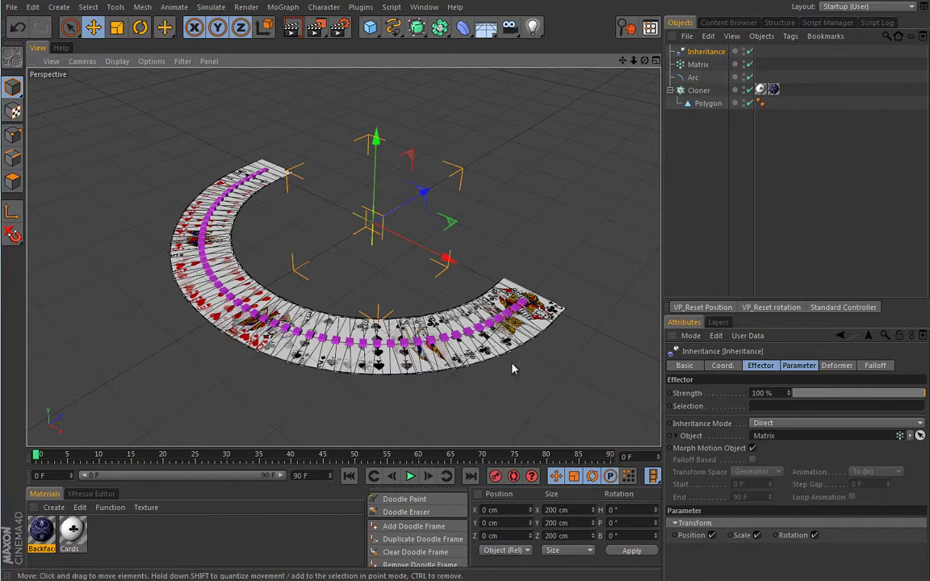
pyautogui.moveTo(803, 394); pyautogui.dragTo(925, 395)
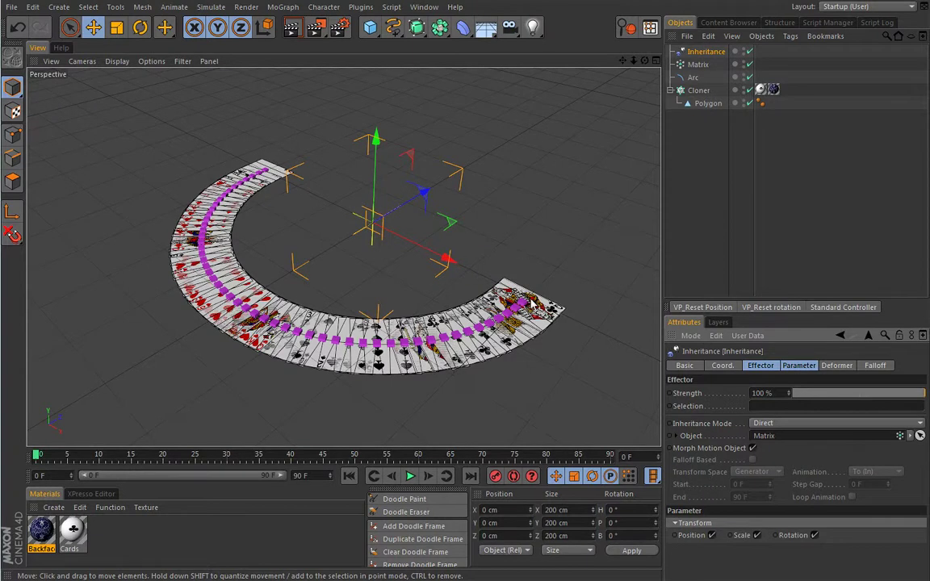
# Step: Add the Inheritance Strength parameter to the viewport HUD, place it near the lower edge, and make it always show
pyautogui.rightClick(702, 396)
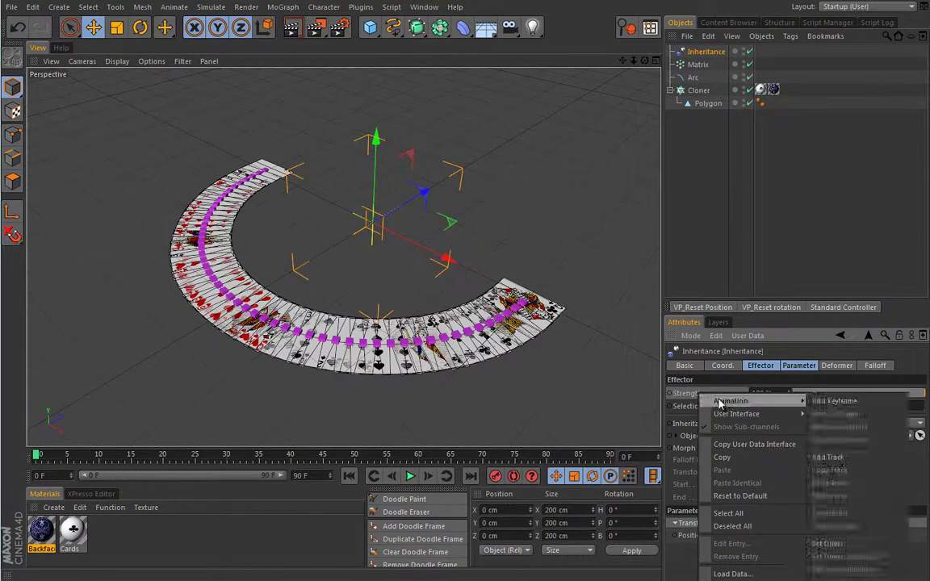
pyautogui.rightClick(702, 395)
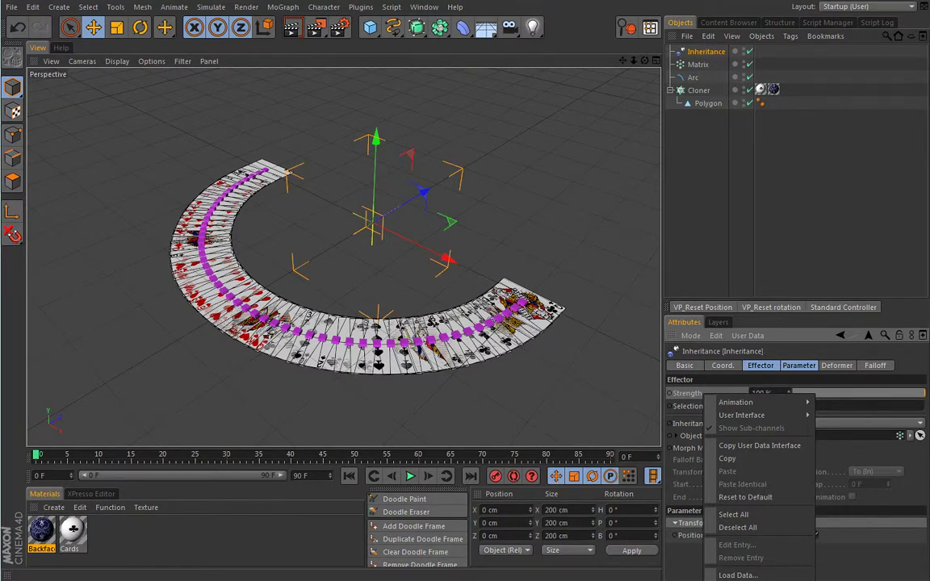
pyautogui.click(847, 415)
pyautogui.keyDown('ctrl'); pyautogui.moveTo(335, 225); pyautogui.dragTo(489, 413); pyautogui.keyUp('ctrl')
pyautogui.rightClick(558, 422)
pyautogui.moveTo(605, 429)
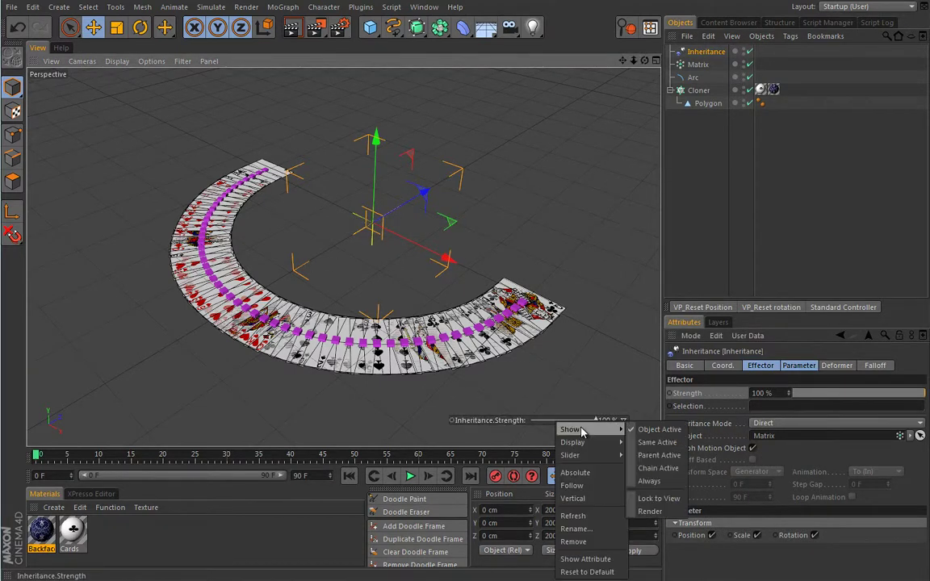
pyautogui.click(650, 481)
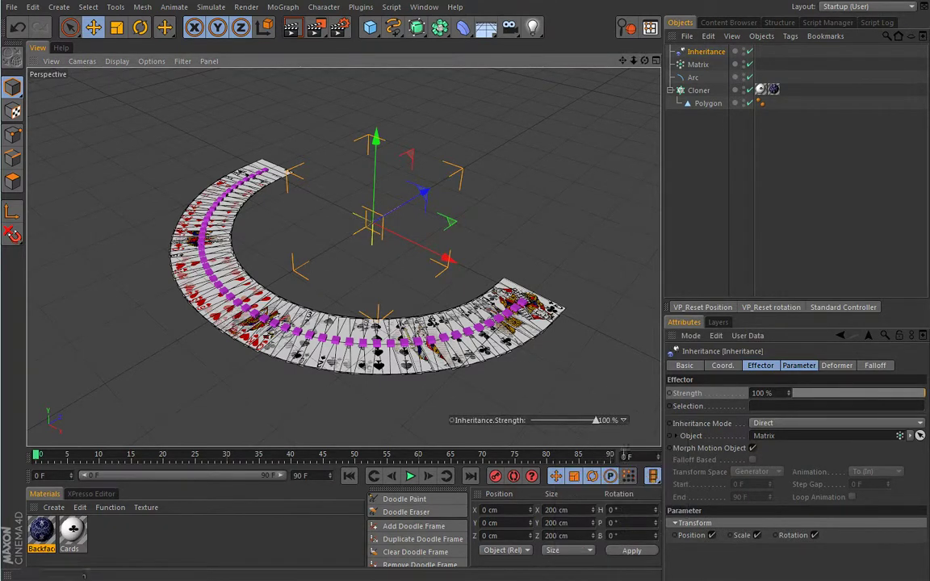
# Step: Shorten the HUD slider's display to the parameter name only and reposition it slightly near the viewport's lower edge
pyautogui.rightClick(493, 425)
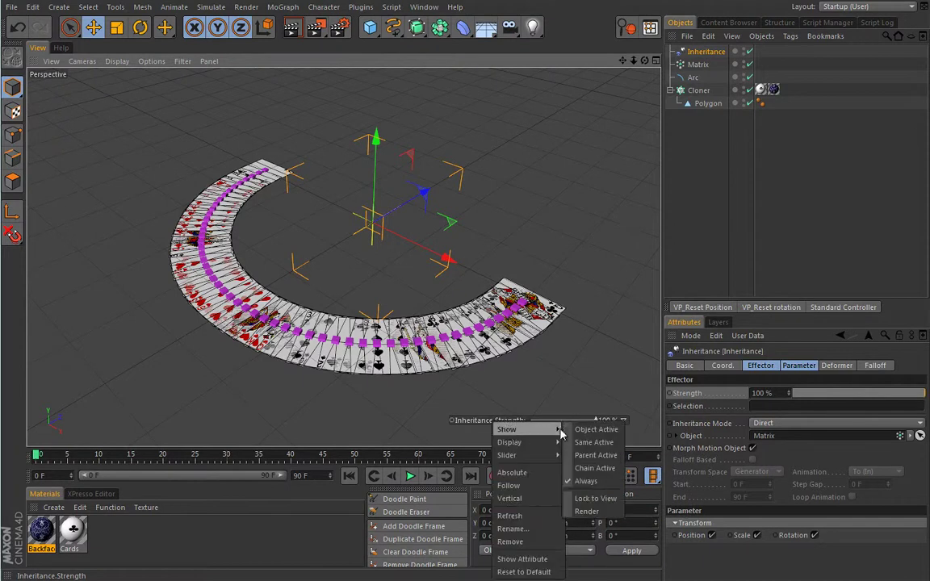
pyautogui.moveTo(537, 442)
pyautogui.click(582, 443)
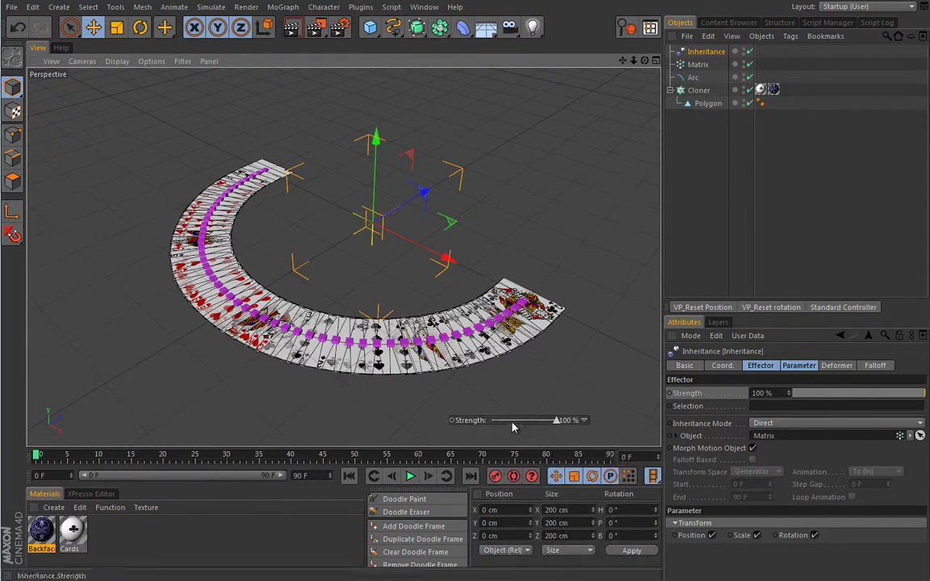
pyautogui.keyDown('ctrl'); pyautogui.moveTo(507, 421); pyautogui.dragTo(523, 426); pyautogui.keyUp('ctrl')
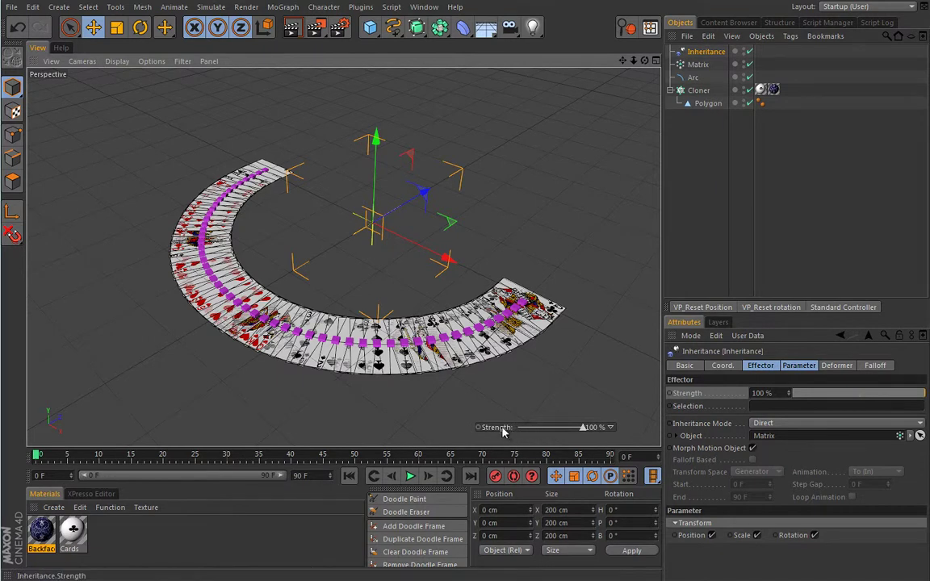
# Step: Rename the HUD slider Deal and test it, ending at 100%
pyautogui.doubleClick(499, 428)
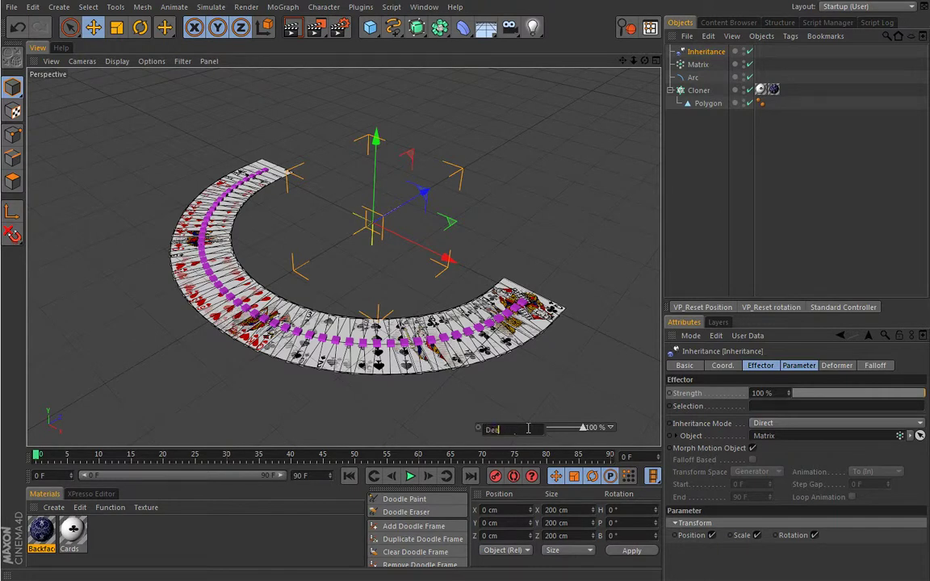
pyautogui.write('Deal')
pyautogui.press('Return')
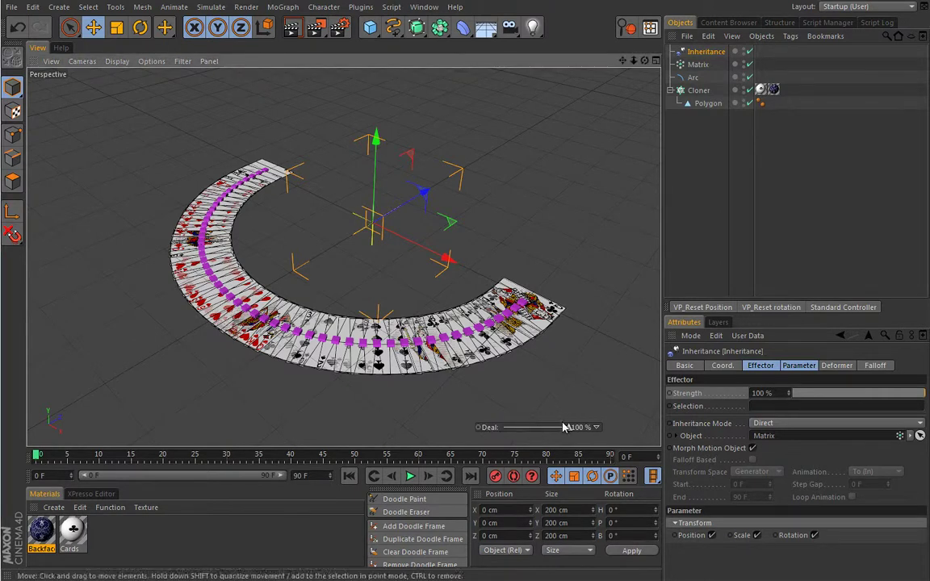
pyautogui.moveTo(564, 435)
pyautogui.mouseDown()
pyautogui.moveTo(500, 437)
pyautogui.moveTo(573, 435)
pyautogui.mouseUp()
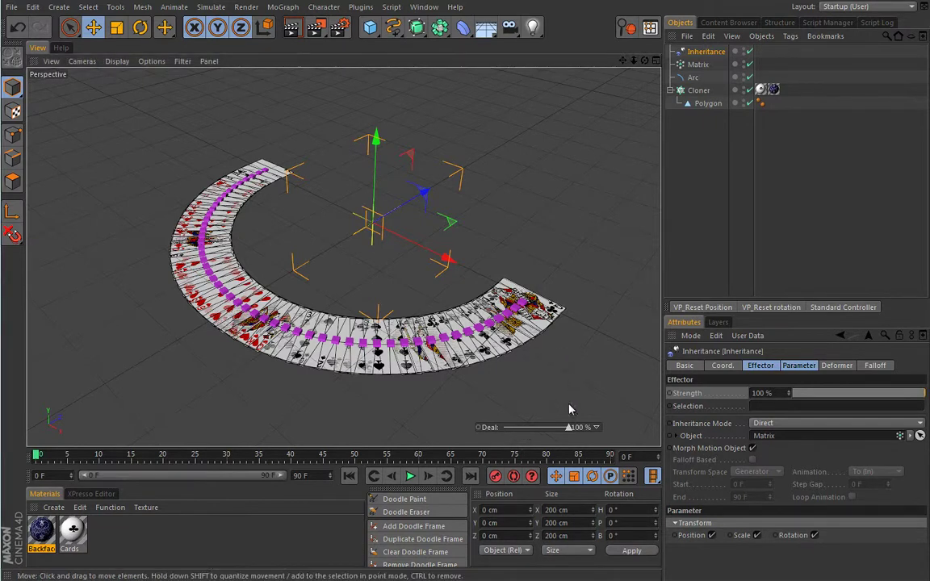
pyautogui.moveTo(571, 430)
pyautogui.mouseDown()
pyautogui.moveTo(496, 428)
pyautogui.moveTo(570, 433)
pyautogui.mouseUp()
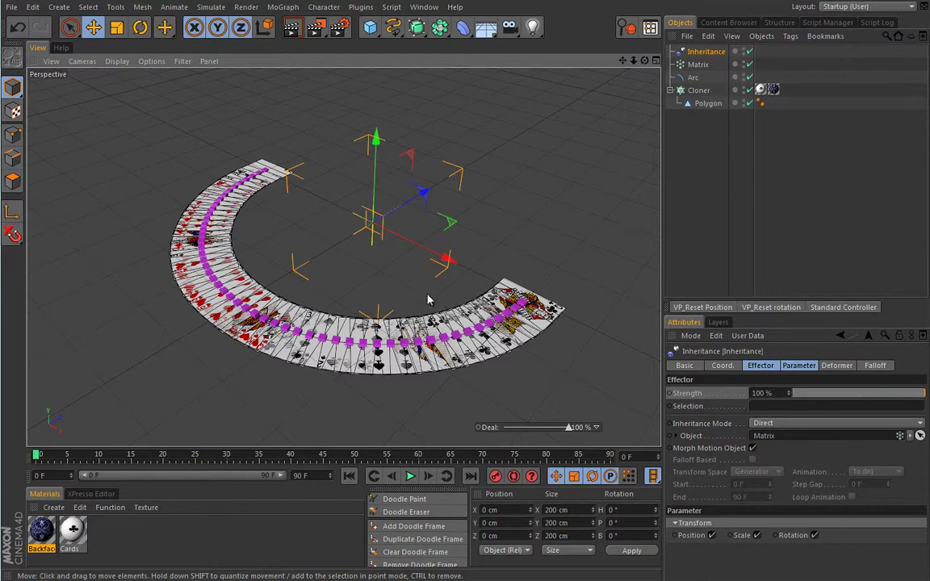
# Step: Set the Inheritance effector's falloff shape to Sphere and raise the effector to about Y 127.6 cm above the deck
pyautogui.click(876, 366)
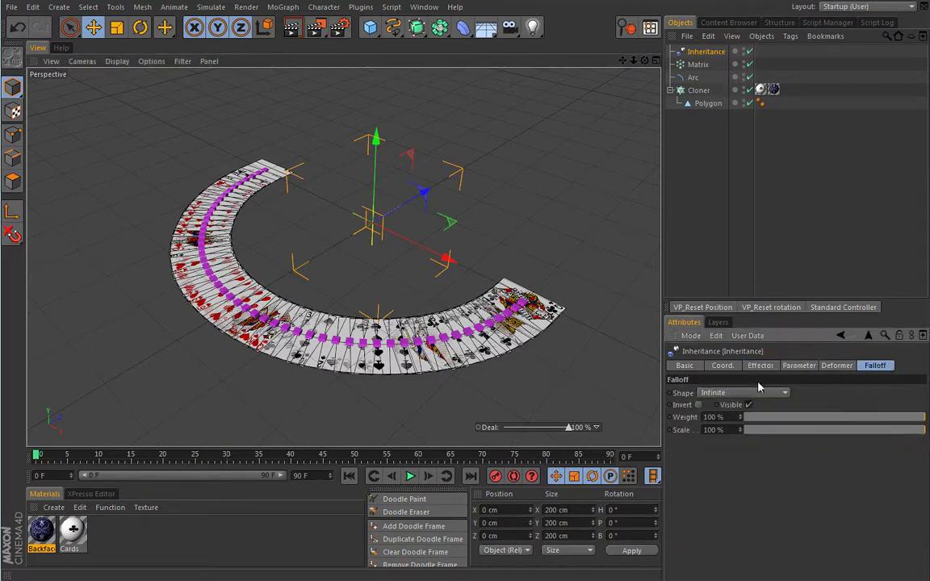
pyautogui.click(750, 393)
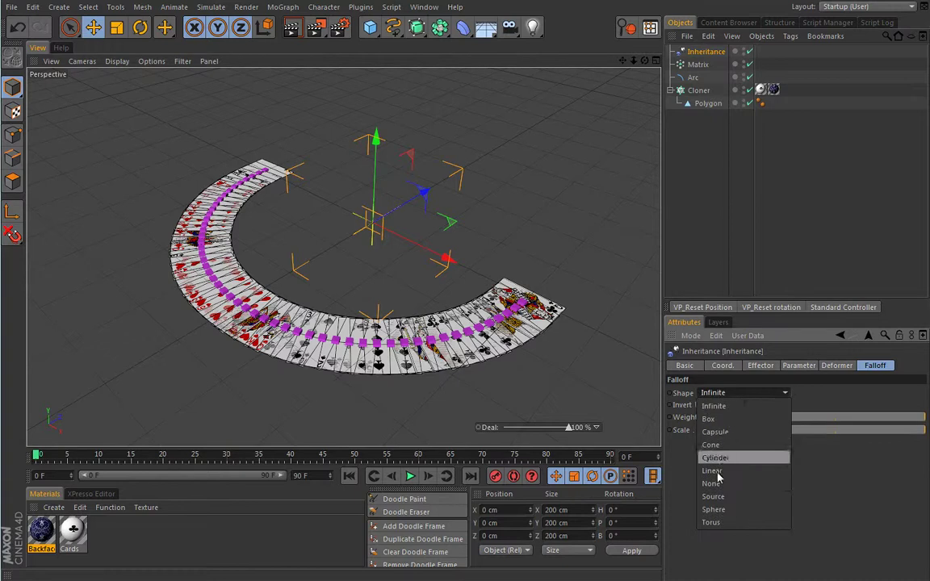
pyautogui.click(715, 509)
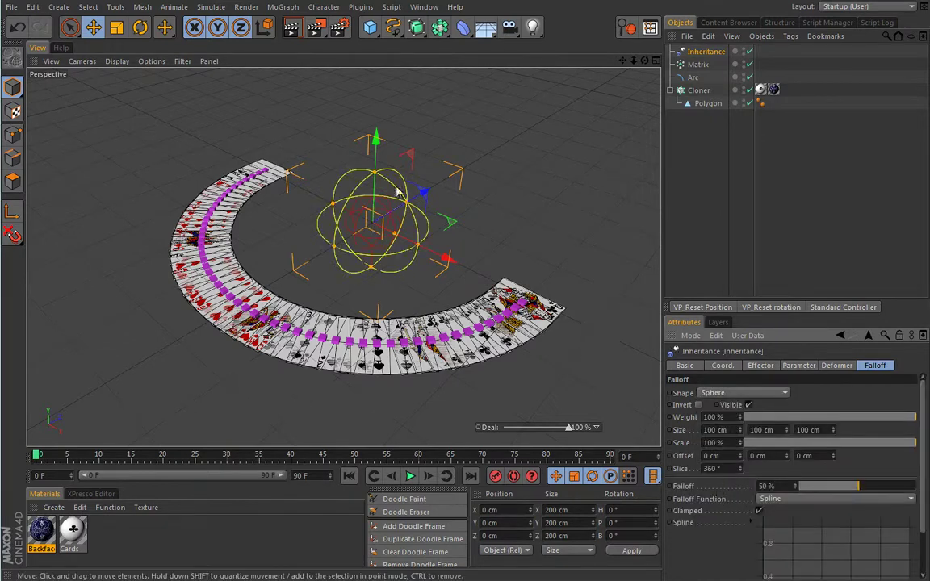
pyautogui.moveTo(376, 138); pyautogui.dragTo(378, 84)
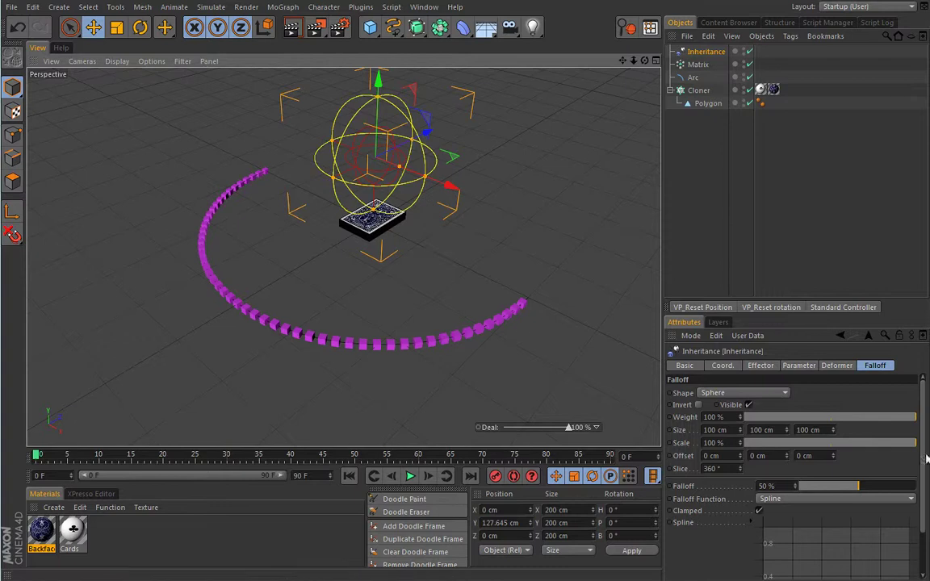
# Step: Make the falloff spline a straight linear ramp and test the spread by lowering the effector to about Y 109.6 cm
pyautogui.scroll(-2, 923, 445)
pyautogui.rightClick(847, 500)
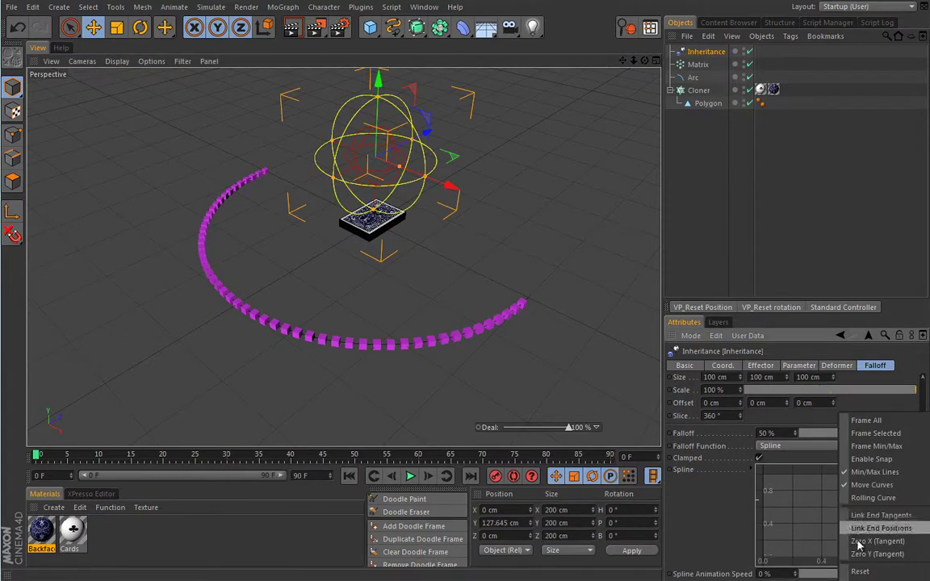
pyautogui.click(875, 516)
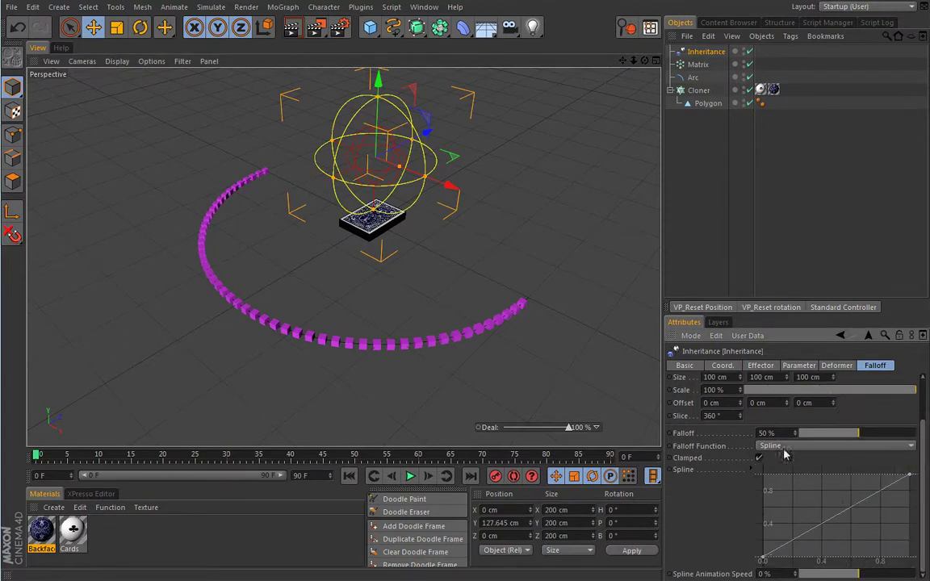
pyautogui.scroll(3, 922, 439)
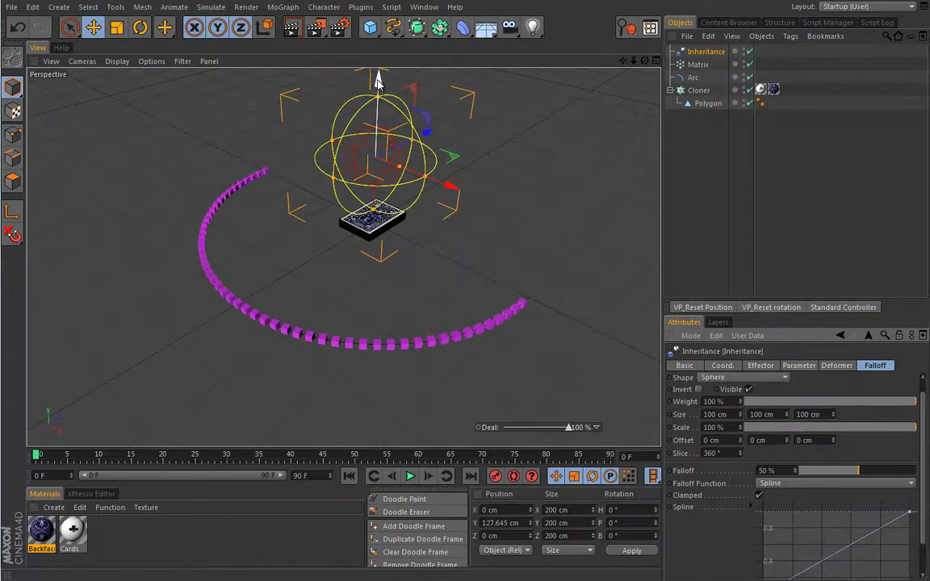
pyautogui.moveTo(377, 80); pyautogui.dragTo(378, 106)
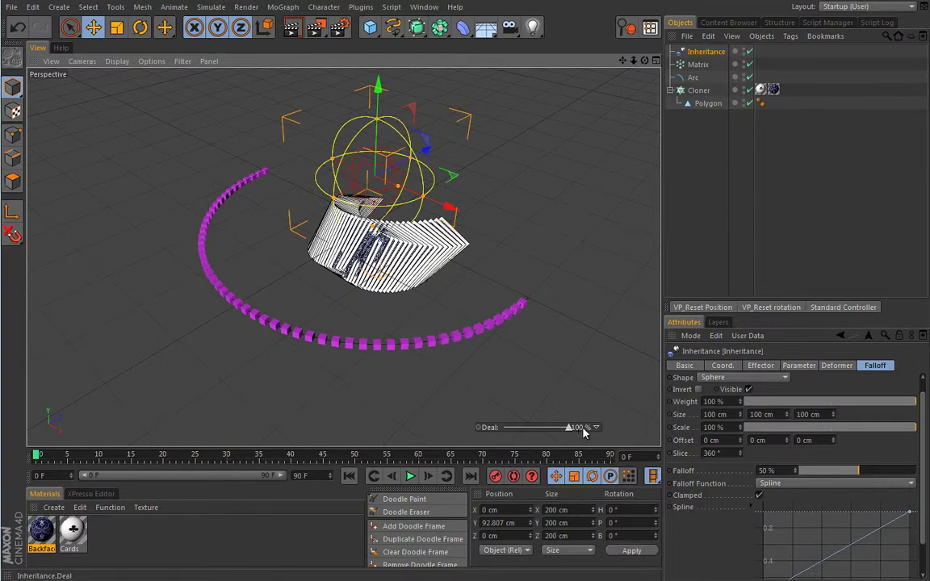
pyautogui.moveTo(378, 84)
pyautogui.mouseDown()
pyautogui.moveTo(383, 70)
pyautogui.moveTo(384, 77)
pyautogui.mouseUp()
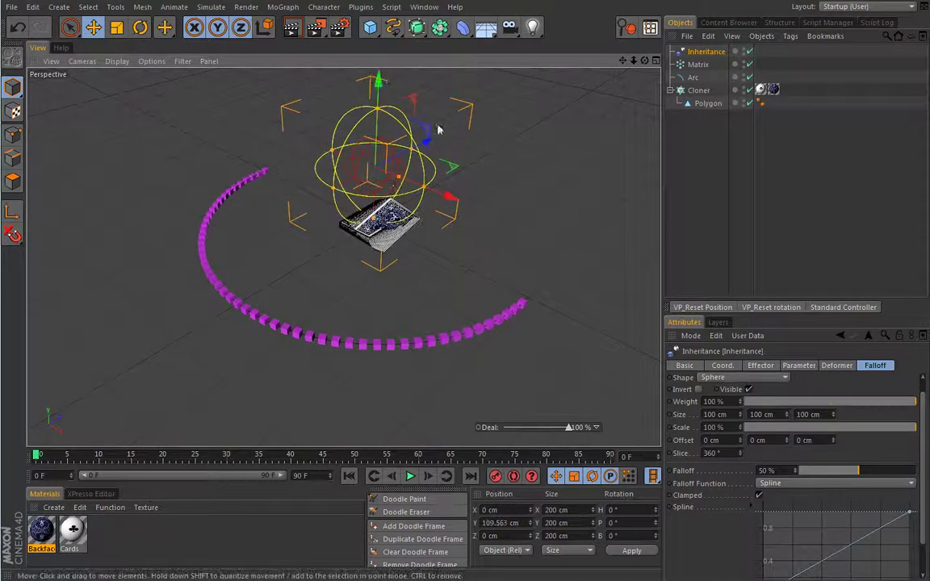
# Step: Set the sphere falloff to 10% and lower the effector to about Y 86.6 cm to test the spread
pyautogui.doubleClick(782, 470)
pyautogui.write('10')
pyautogui.press('Return')
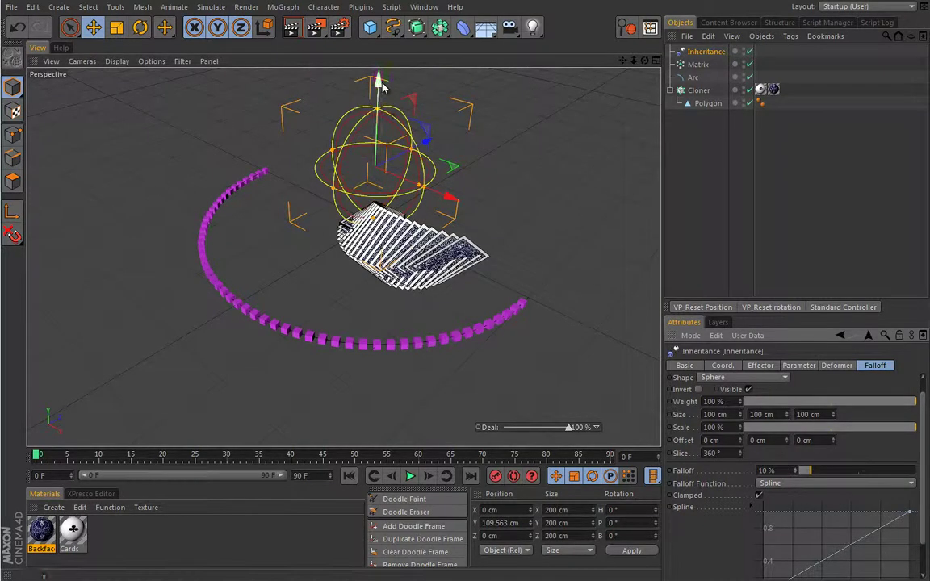
pyautogui.moveTo(382, 87)
pyautogui.mouseDown()
pyautogui.moveTo(386, 78)
pyautogui.moveTo(379, 95)
pyautogui.mouseUp()
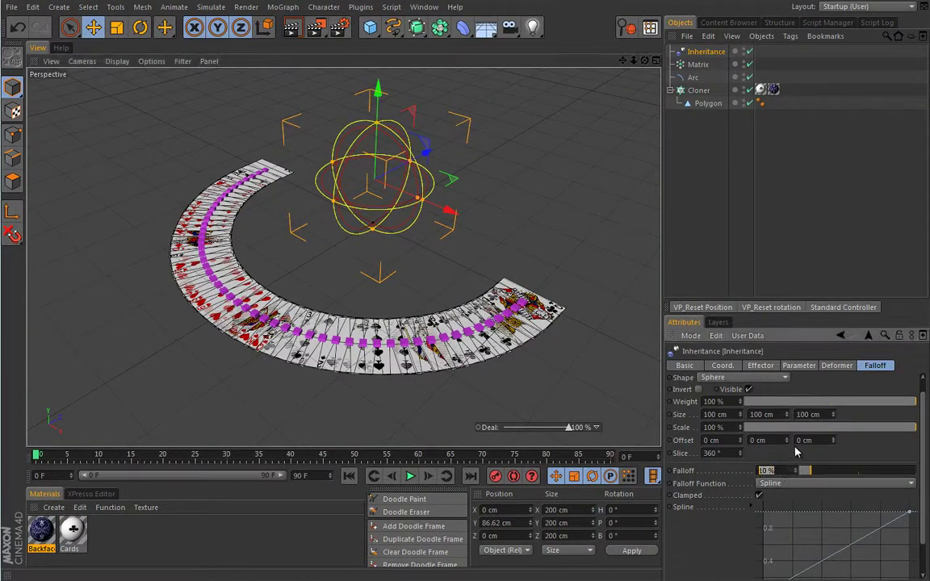
# Step: Set the sphere falloff to 5% and test the spread by moving the effector vertically, leaving it at about Y 88.6 cm
pyautogui.write('5')
pyautogui.press('Return')
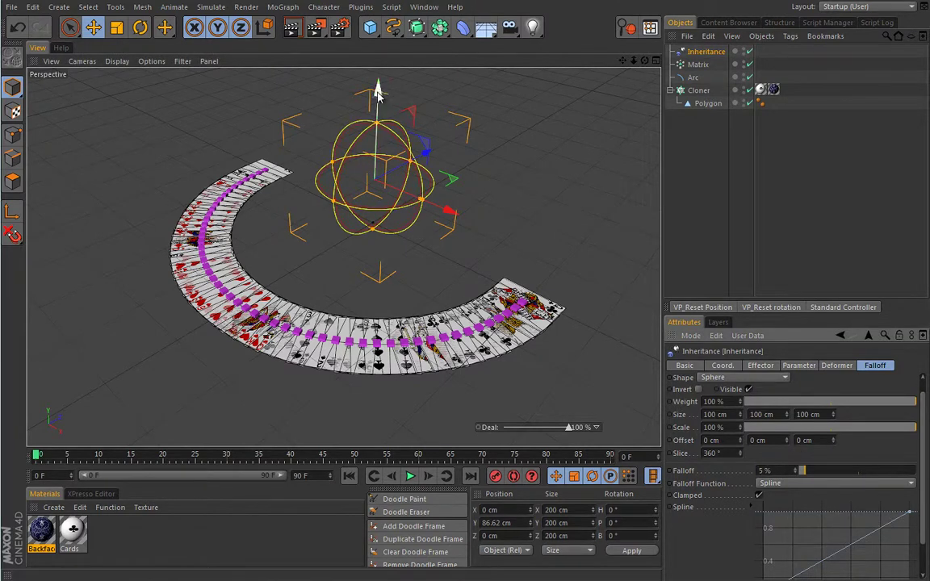
pyautogui.moveTo(380, 89); pyautogui.dragTo(367, 127)
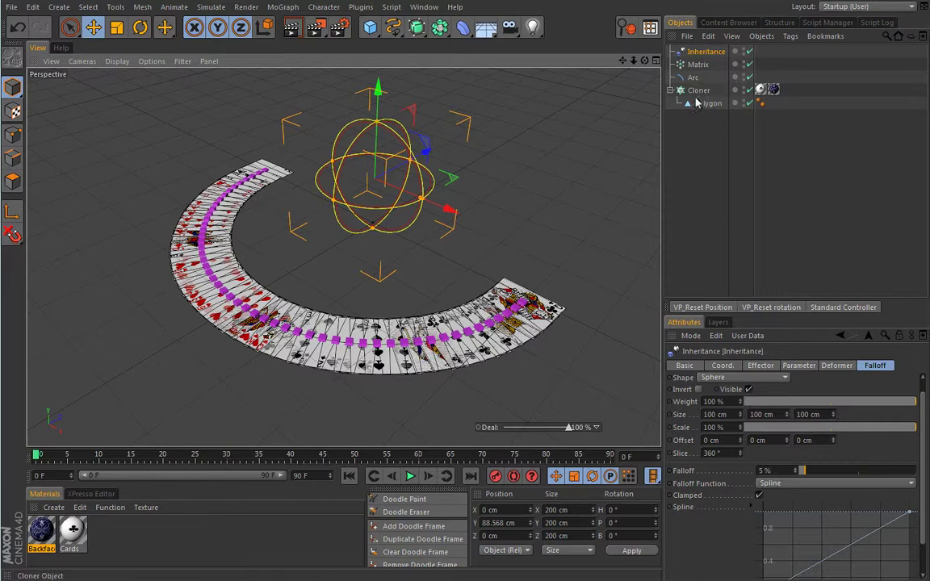
# Step: Select the Matrix and add a Step effector to it
pyautogui.click(698, 65)
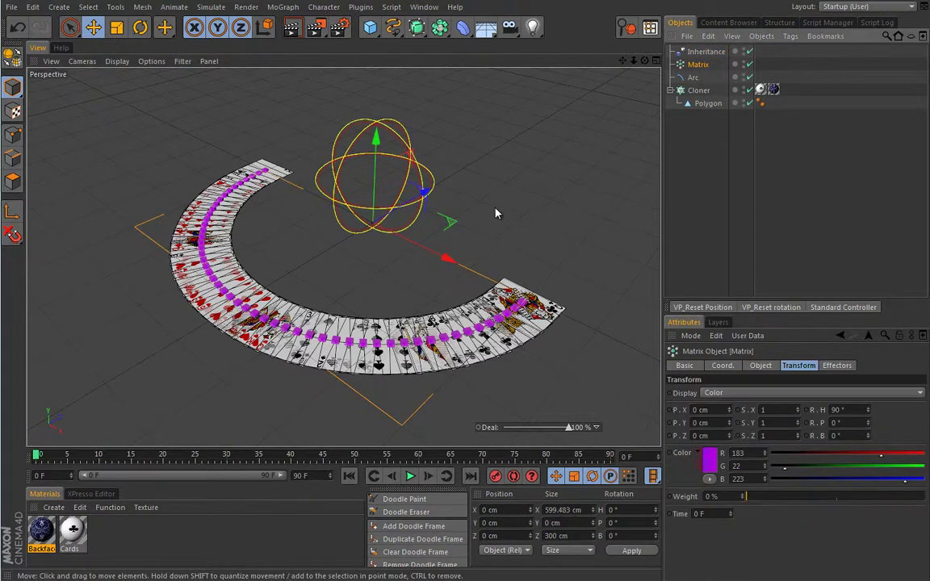
pyautogui.click(283, 6)
pyautogui.moveTo(339, 26)
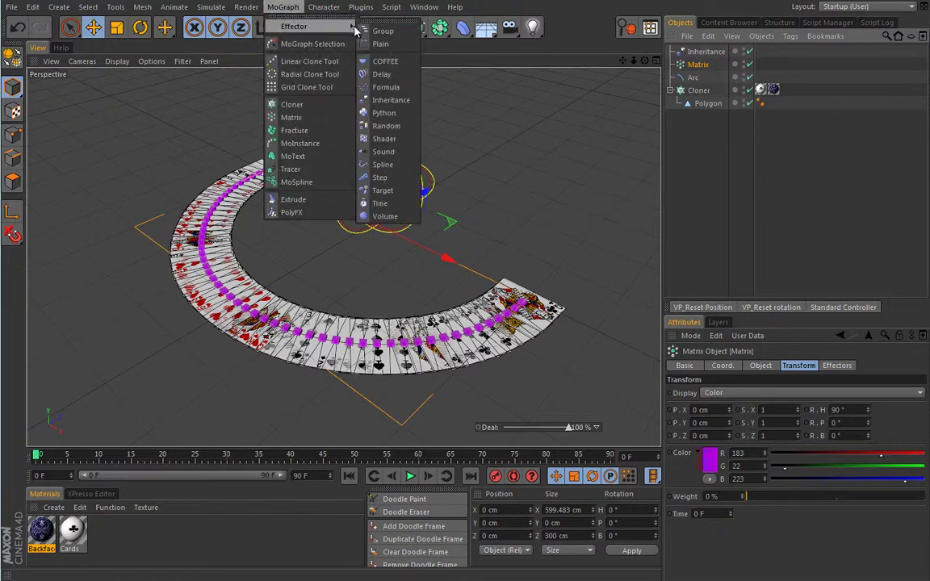
pyautogui.click(379, 176)
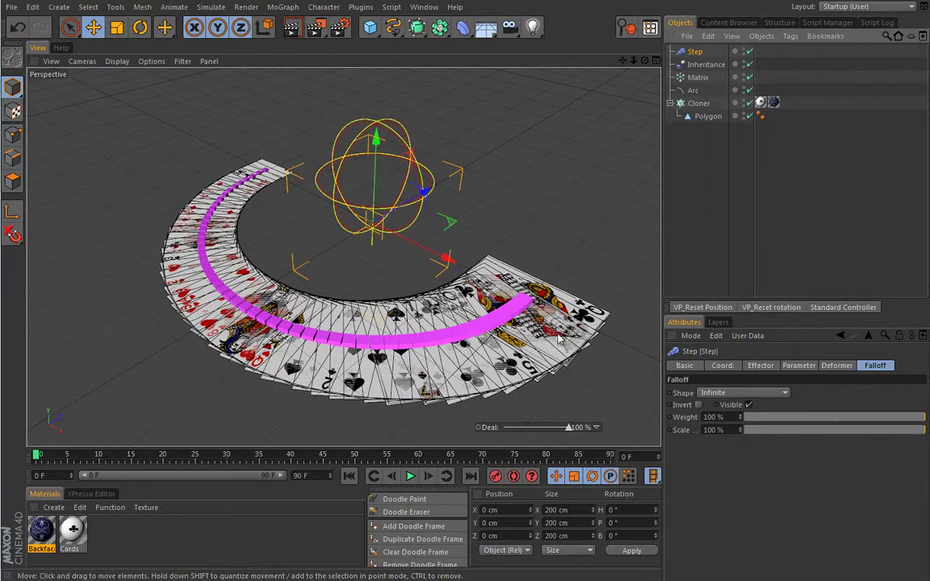
# Step: Make the Step effector offset only position, with scale disabled and P.Y set to 2 cm
pyautogui.click(797, 366)
pyautogui.click(756, 416)
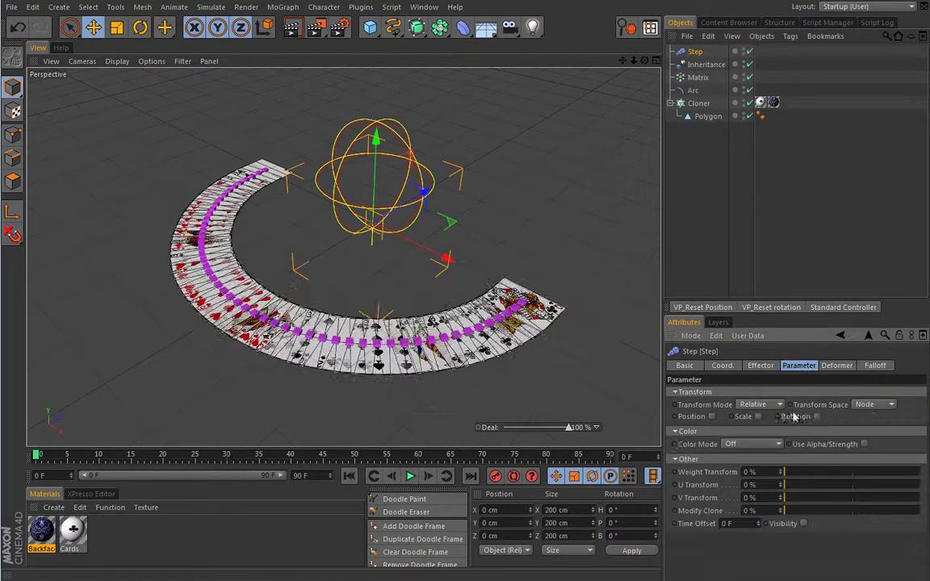
pyautogui.click(711, 417)
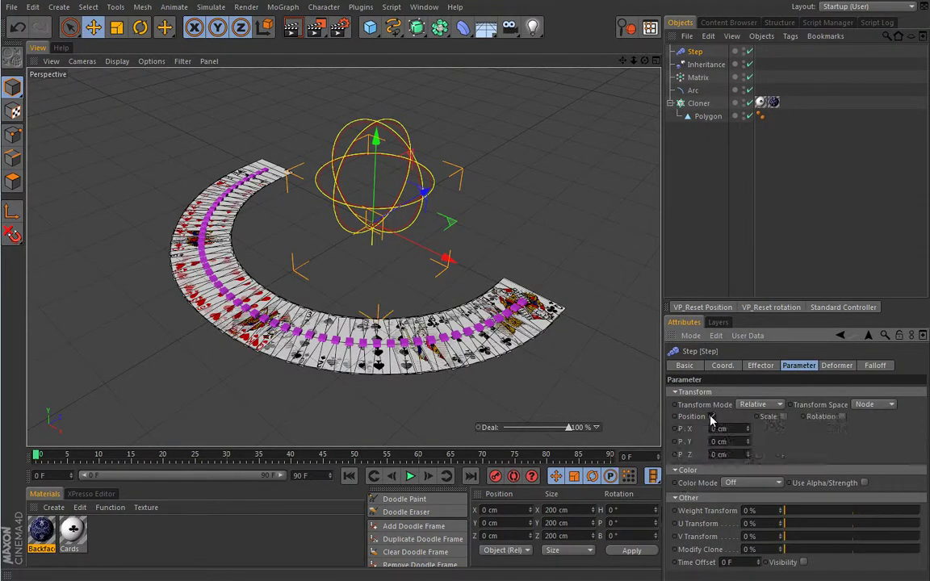
pyautogui.click(748, 443)
pyautogui.click(749, 443)
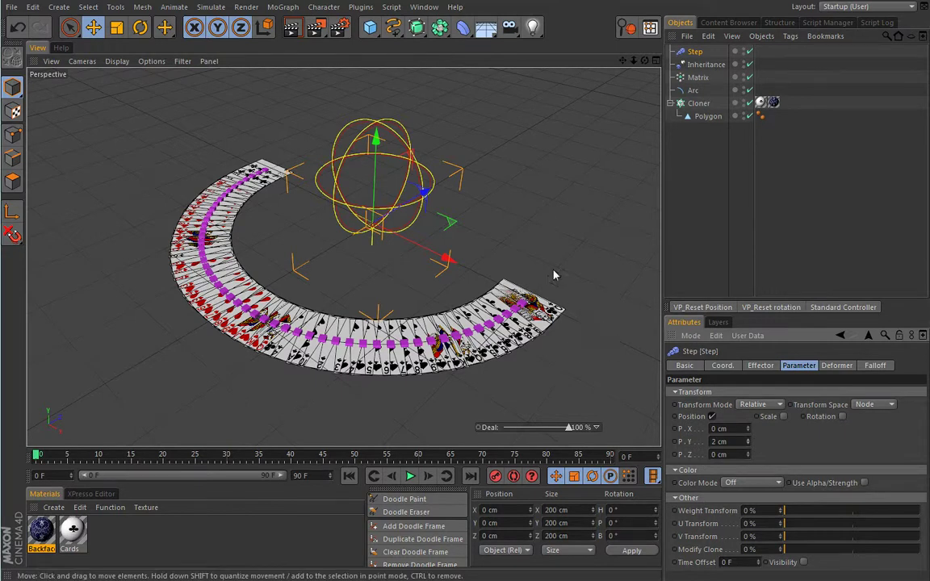
# Step: Test the card spread by moving the Inheritance effector vertically, leaving it at about Y 90.7 cm
pyautogui.click(704, 64)
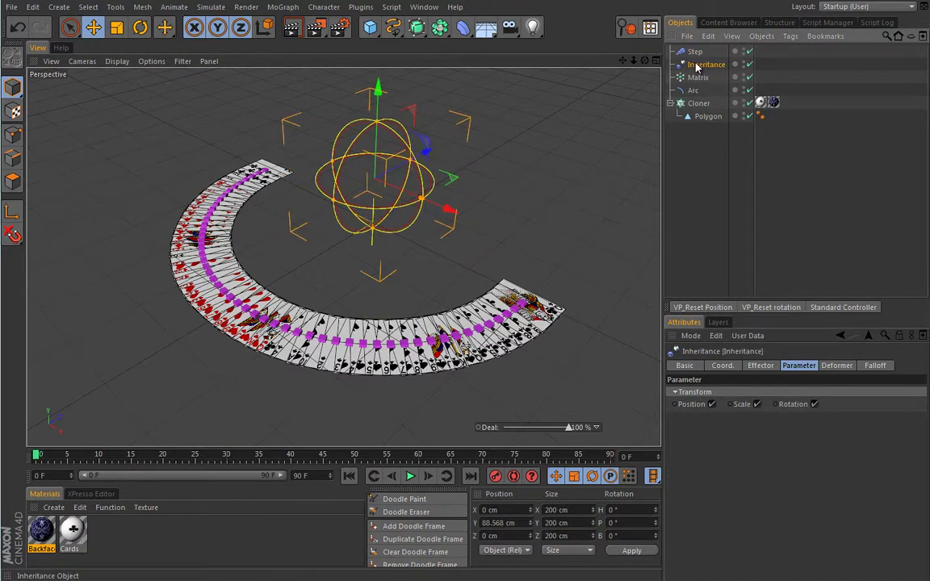
pyautogui.moveTo(378, 91)
pyautogui.mouseDown()
pyautogui.moveTo(382, 73)
pyautogui.moveTo(382, 96)
pyautogui.moveTo(380, 84)
pyautogui.moveTo(383, 95)
pyautogui.moveTo(395, 88)
pyautogui.mouseUp()
pyautogui.keyDown('alt'); pyautogui.moveTo(437, 280); pyautogui.dragTo(472, 274); pyautogui.keyUp('alt')
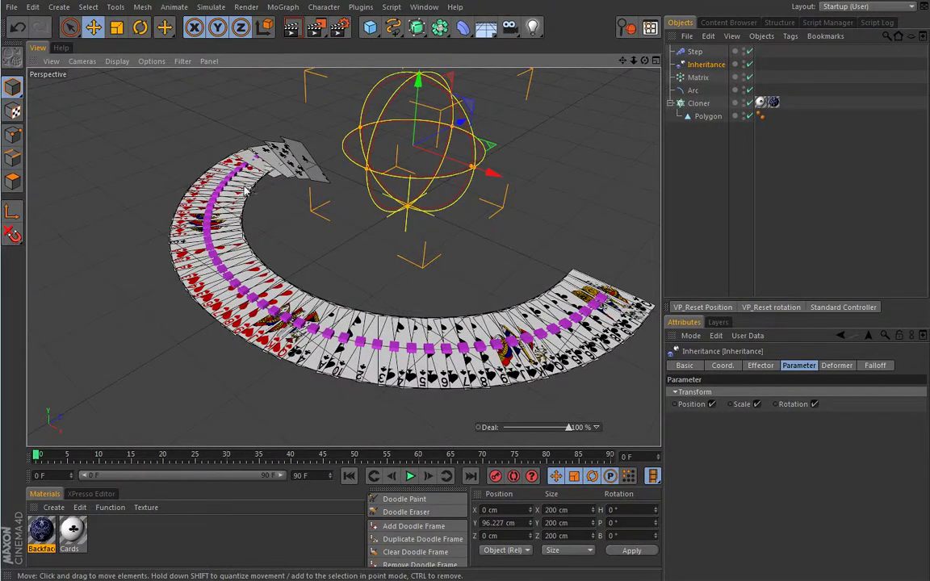
pyautogui.moveTo(418, 87); pyautogui.dragTo(287, 159)
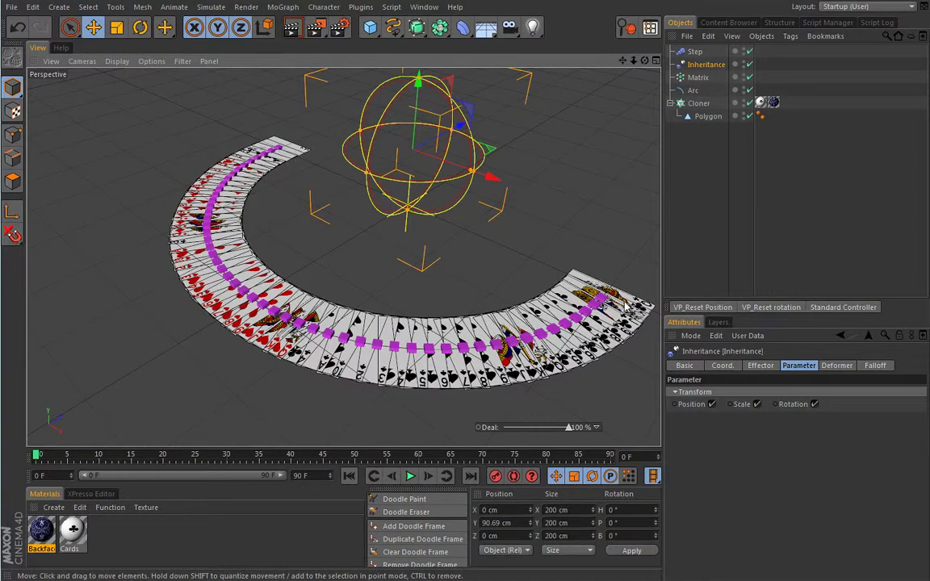
pyautogui.keyDown('alt'); pyautogui.moveTo(628, 303); pyautogui.dragTo(322, 252, button='middle'); pyautogui.keyUp('alt')
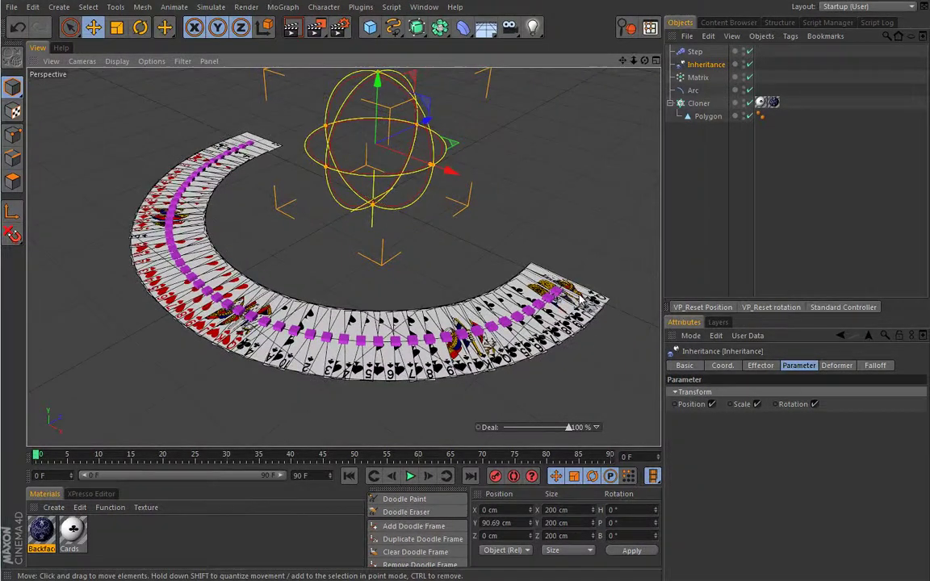
# Step: Reset the Step effector's spline to a straight linear ramp
pyautogui.click(694, 51)
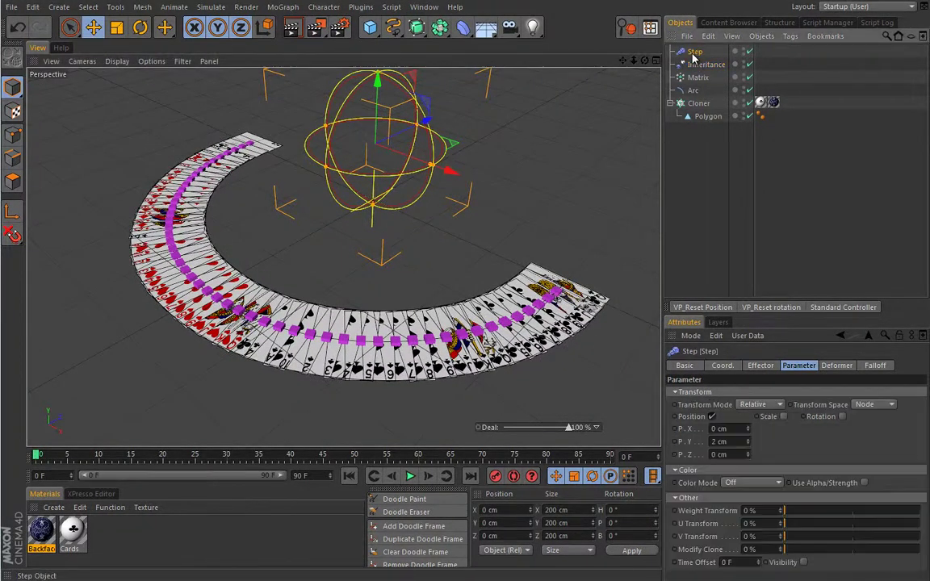
pyautogui.click(763, 366)
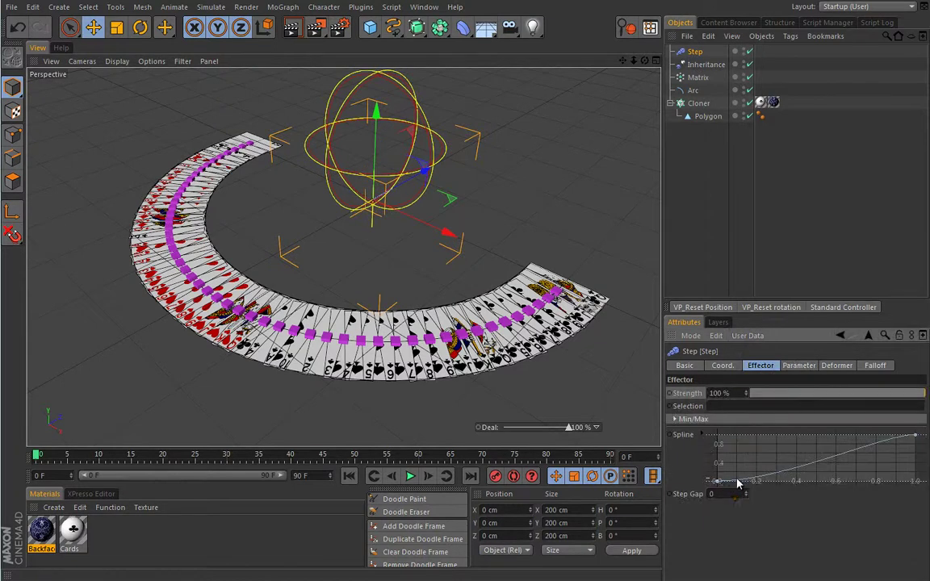
pyautogui.keyDown('ctrl'); pyautogui.click(891, 436); pyautogui.keyUp('ctrl')
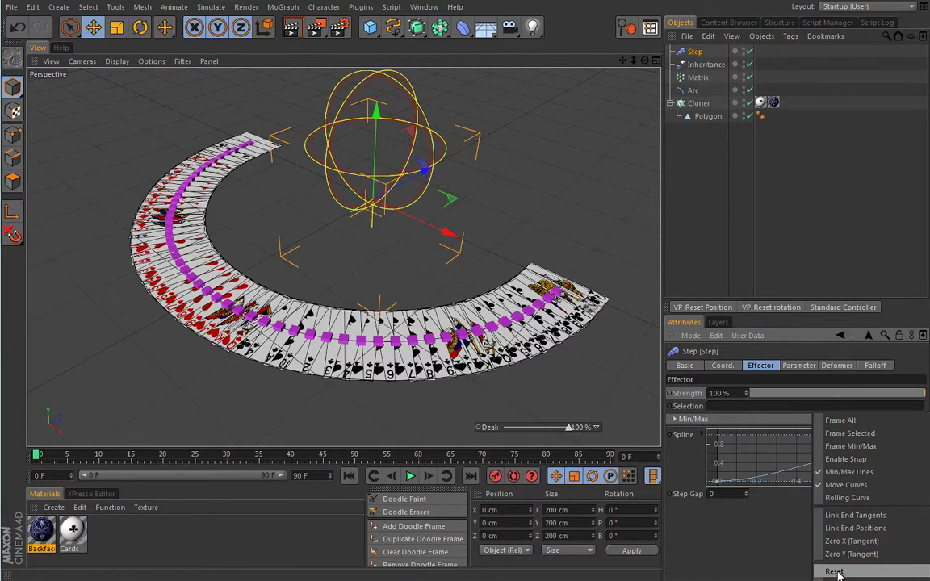
pyautogui.click(833, 571)
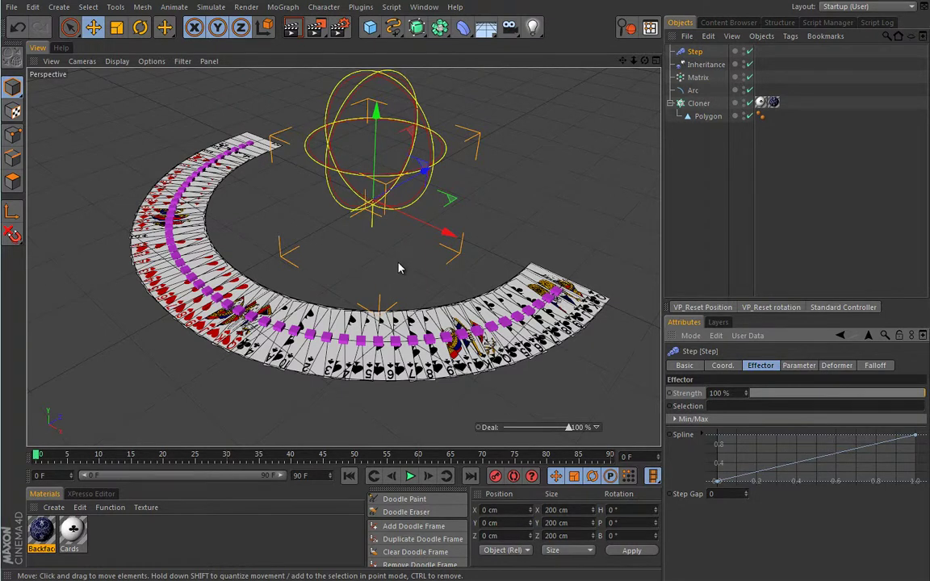
# Step: Raise the Inheritance effector to about Y 117.1 cm and inspect how the cards gather into the stack
pyautogui.click(702, 65)
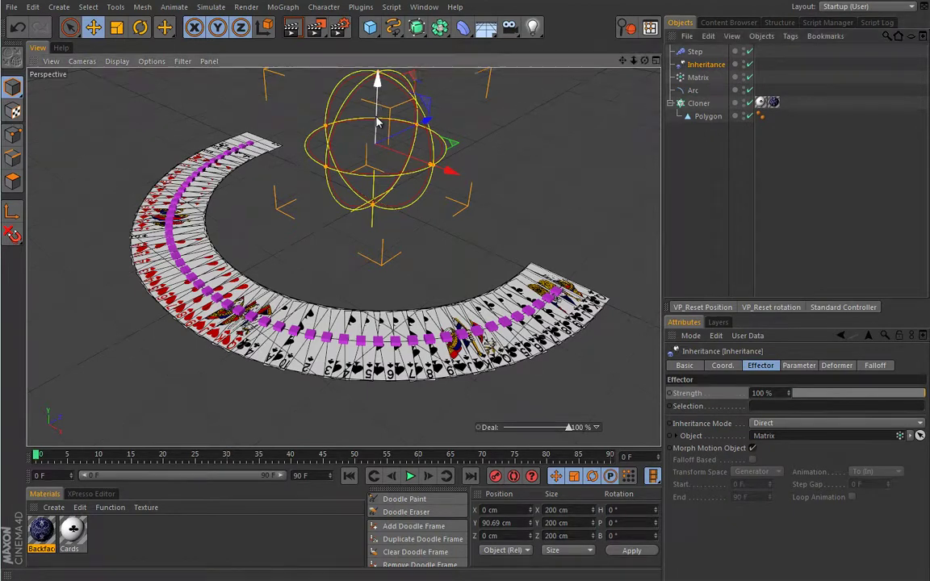
pyautogui.moveTo(376, 121); pyautogui.dragTo(384, 106)
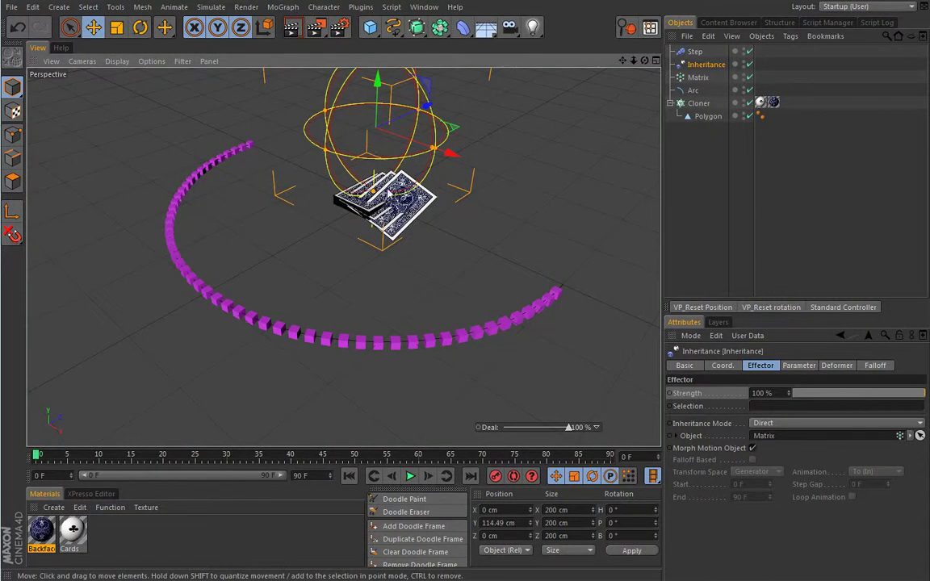
pyautogui.scroll(3, 360, 174)
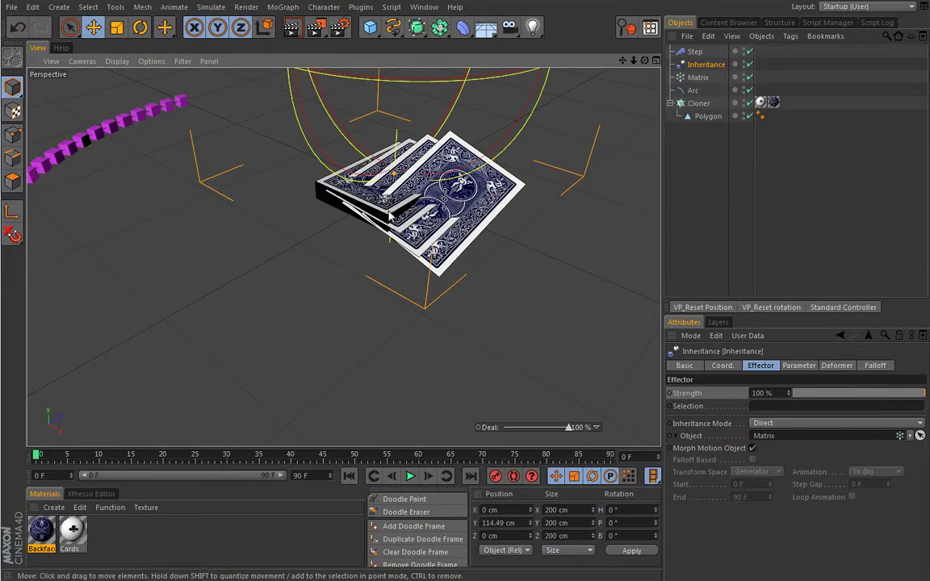
pyautogui.keyDown('alt'); pyautogui.moveTo(355, 199); pyautogui.dragTo(339, 292); pyautogui.keyUp('alt')
pyautogui.moveTo(393, 134); pyautogui.dragTo(392, 126)
pyautogui.keyDown('alt'); pyautogui.moveTo(371, 186); pyautogui.dragTo(361, 214); pyautogui.keyUp('alt')
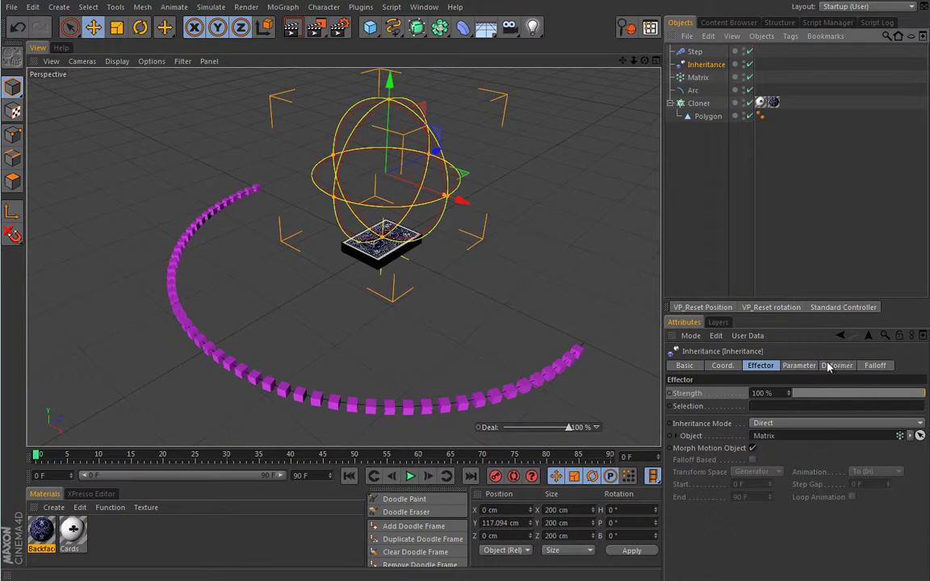
# Step: Change the Inheritance effector's falloff shape to Infinite
pyautogui.click(875, 365)
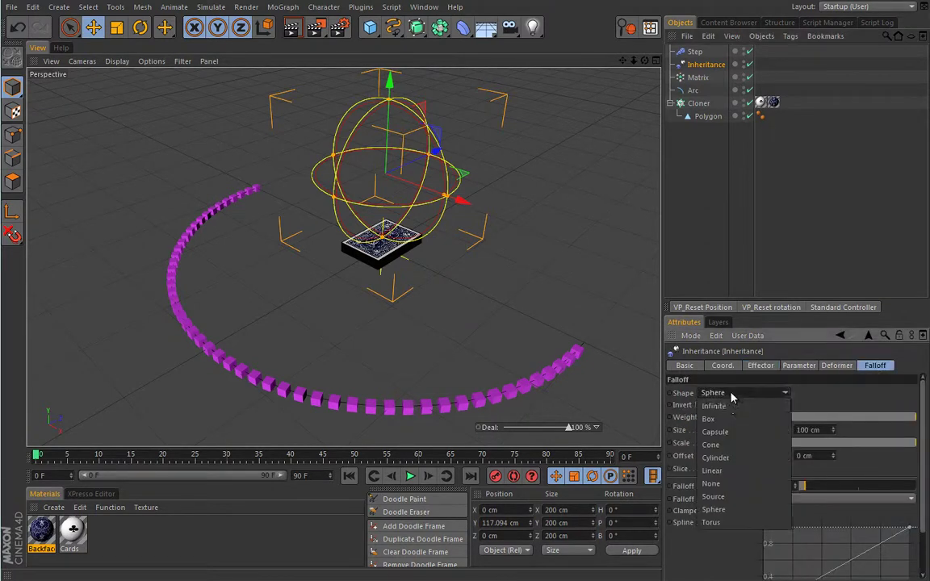
pyautogui.click(736, 394)
pyautogui.click(729, 408)
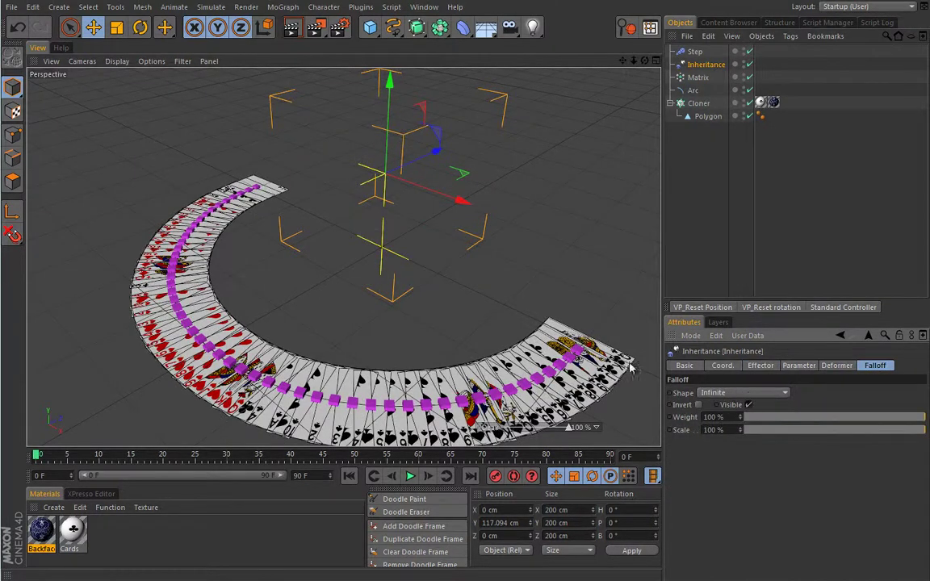
pyautogui.keyDown('alt'); pyautogui.moveTo(457, 337); pyautogui.dragTo(297, 174); pyautogui.keyUp('alt')
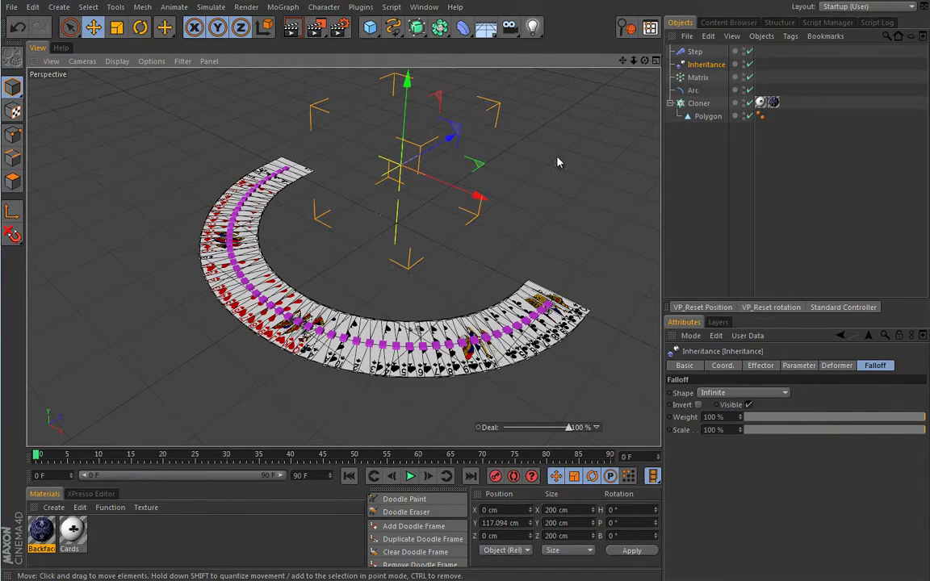
# Step: Add a Plain effector to the Cloner and show its transform parameters
pyautogui.click(698, 104)
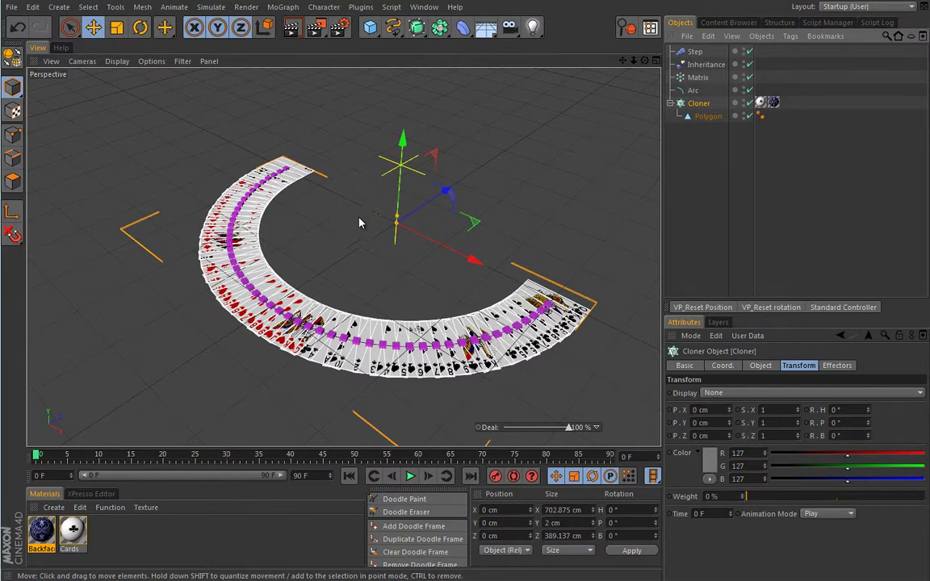
pyautogui.click(282, 6)
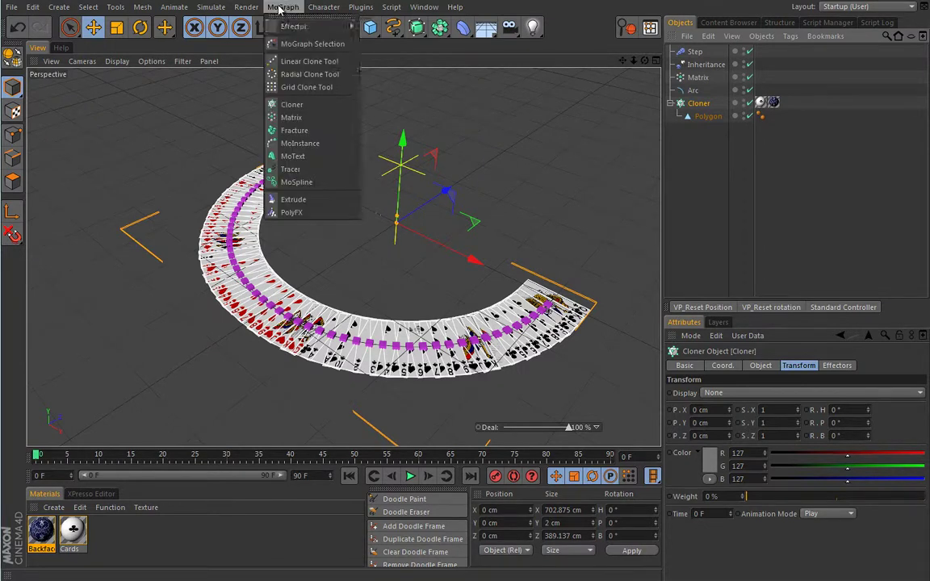
pyautogui.moveTo(323, 26)
pyautogui.click(378, 44)
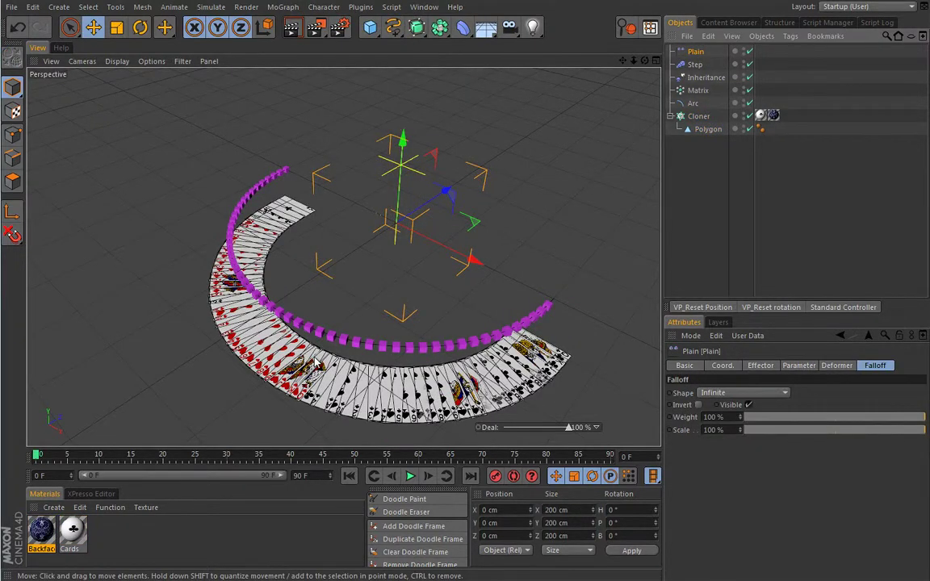
pyautogui.click(795, 366)
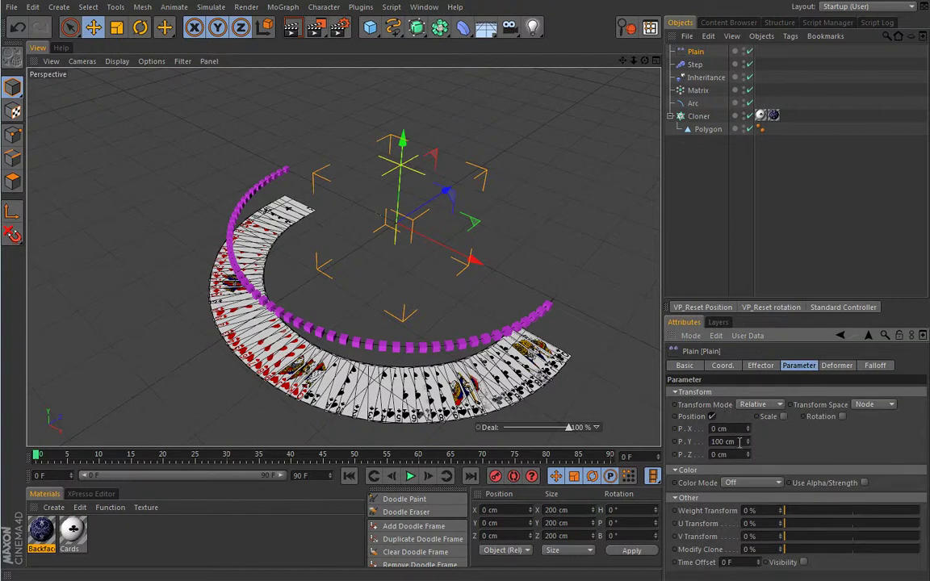
# Step: Set the Inheritance effector's falloff weight to 0%
pyautogui.click(703, 78)
pyautogui.click(874, 366)
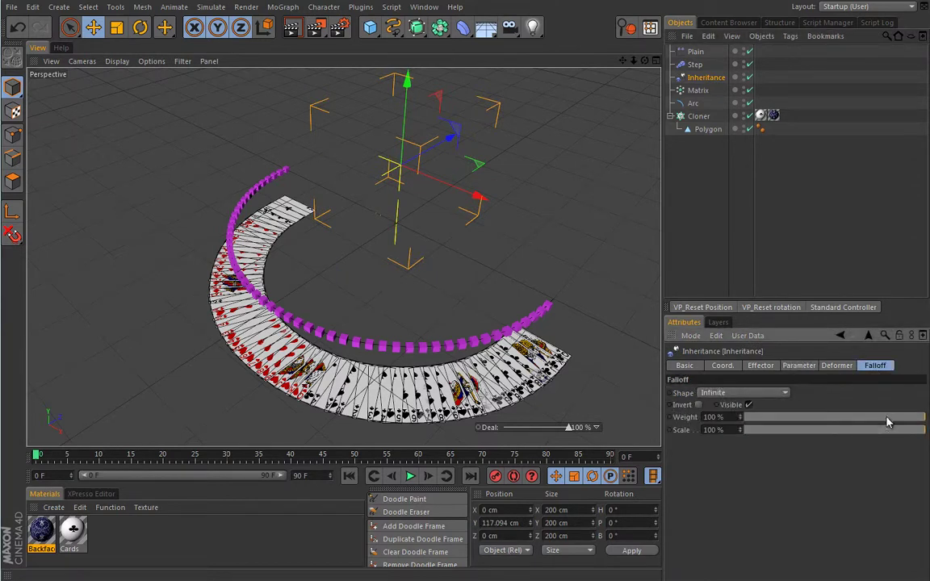
pyautogui.moveTo(886, 423); pyautogui.dragTo(733, 417)
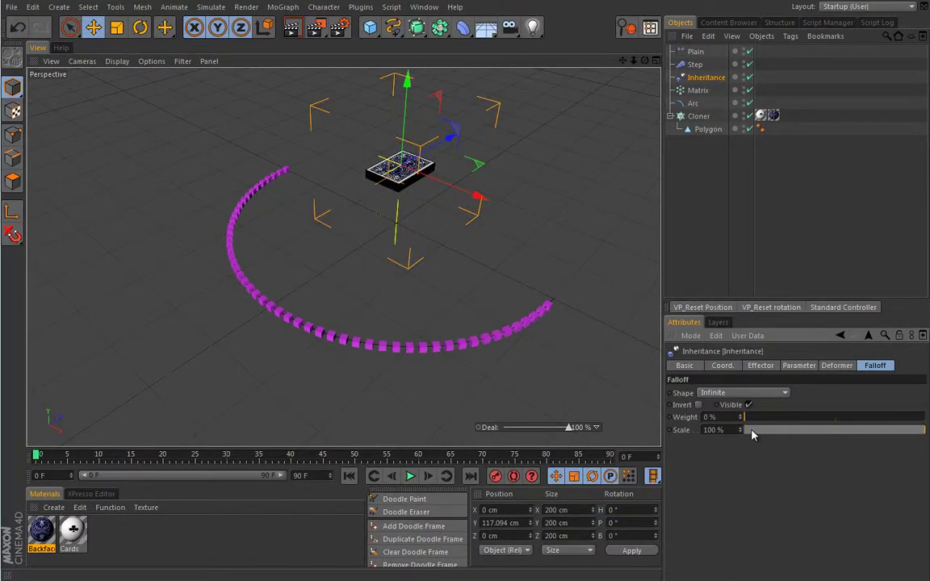
# Step: Give the Plain effector a Sphere falloff and raise the effector to about Y 112.9 cm
pyautogui.click(695, 52)
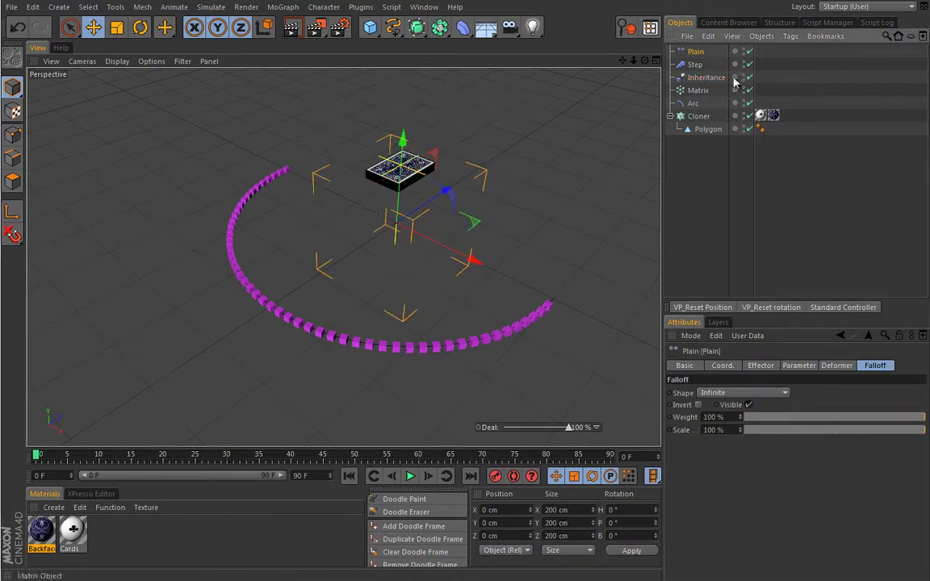
pyautogui.click(754, 392)
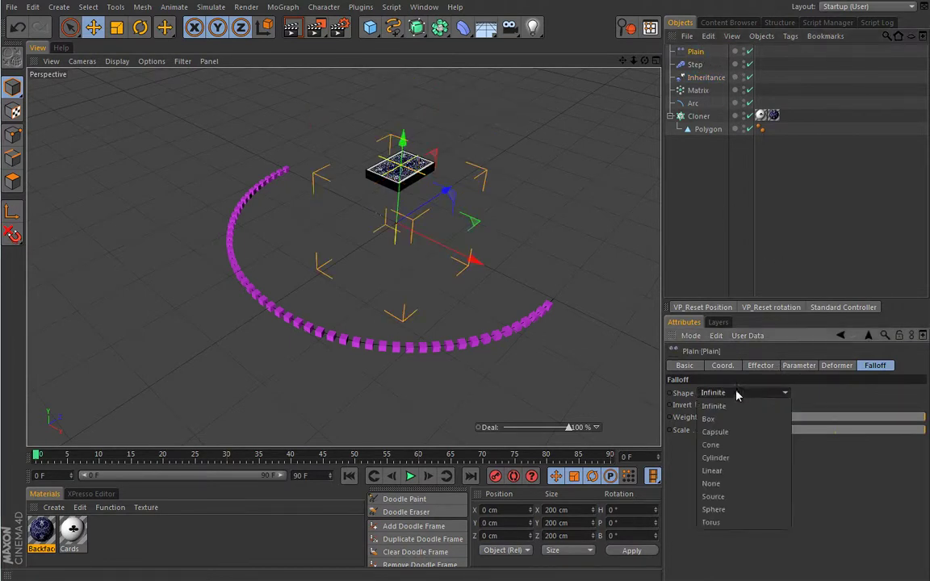
pyautogui.click(725, 506)
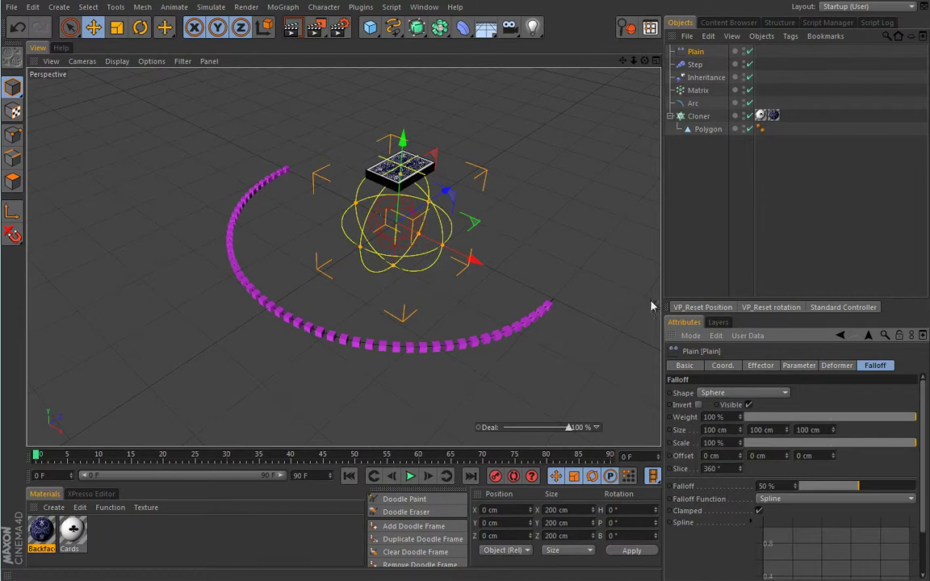
pyautogui.moveTo(403, 138); pyautogui.dragTo(407, 79)
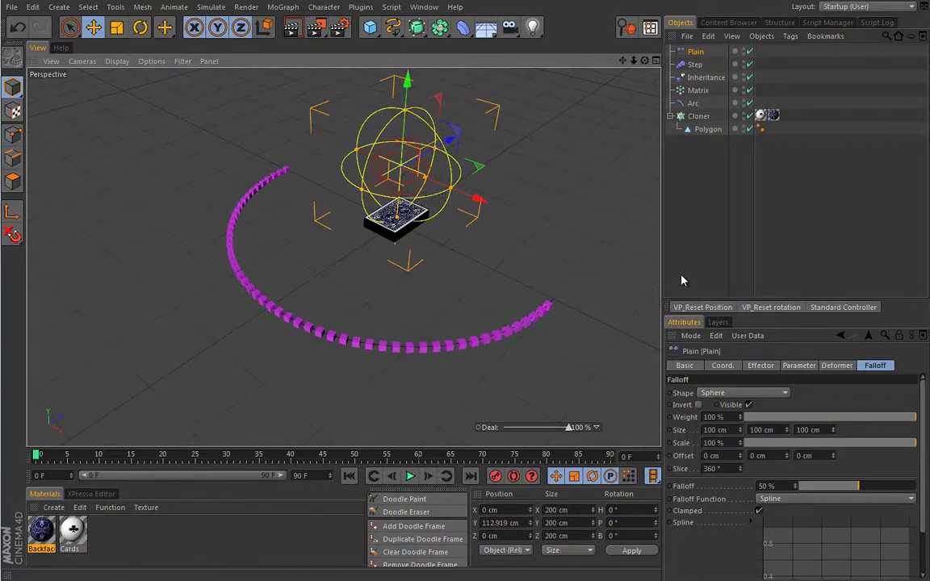
# Step: Set the Plain effector's Weight Transform to 100% and raise the effector to about Y 116 cm
pyautogui.click(800, 368)
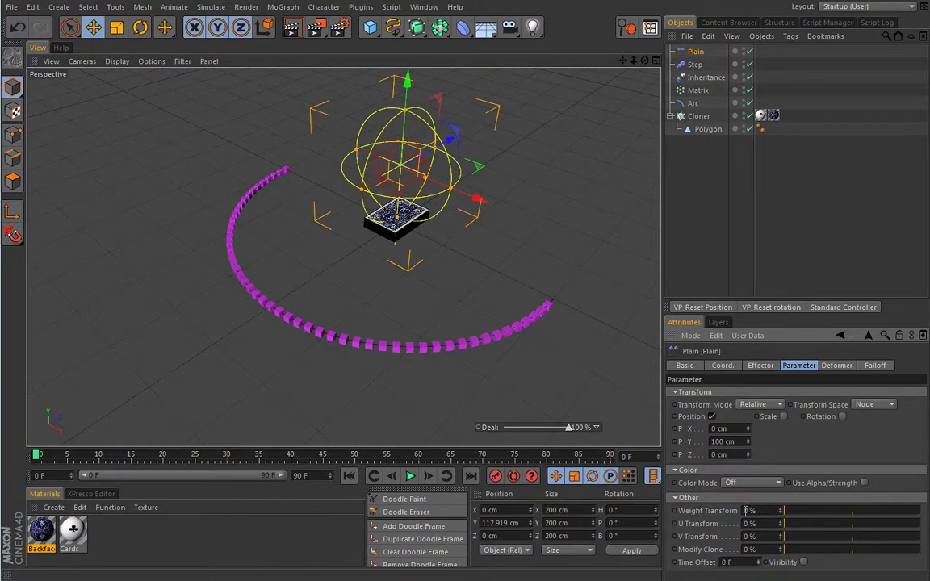
pyautogui.moveTo(801, 514); pyautogui.dragTo(926, 518)
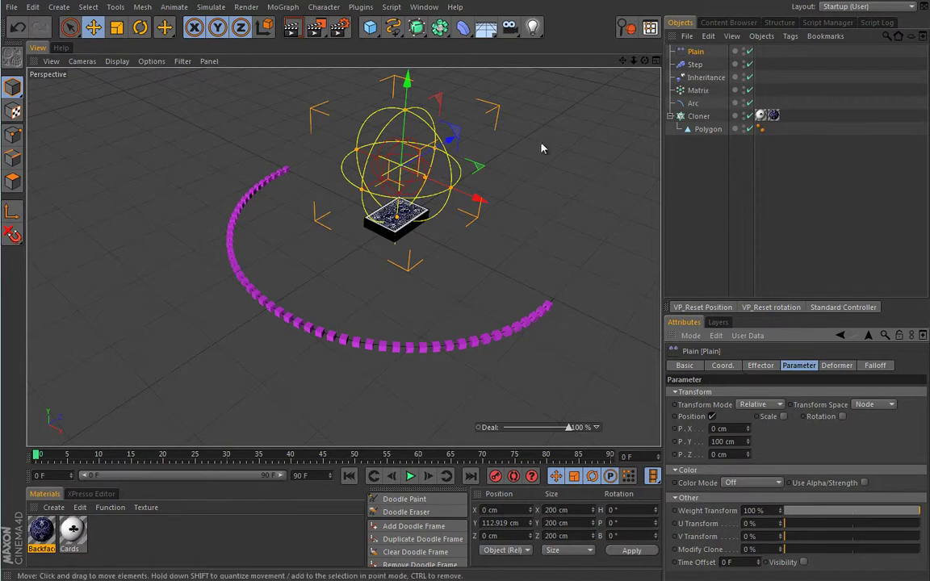
pyautogui.moveTo(407, 80)
pyautogui.mouseDown()
pyautogui.moveTo(406, 118)
pyautogui.moveTo(415, 87)
pyautogui.mouseUp()
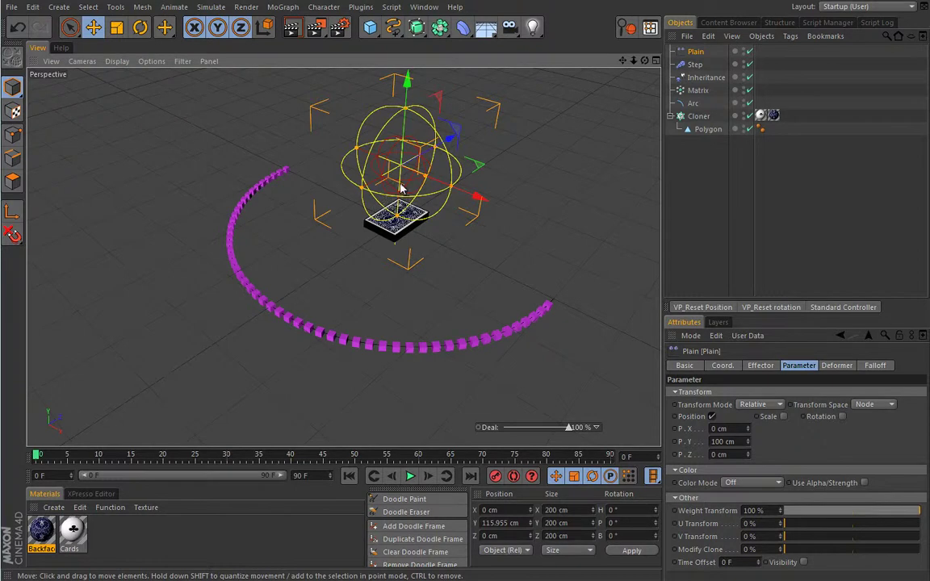
# Step: Move Plain above Inheritance in the Cloner's effector order, and reselect the Plain effector
pyautogui.click(702, 117)
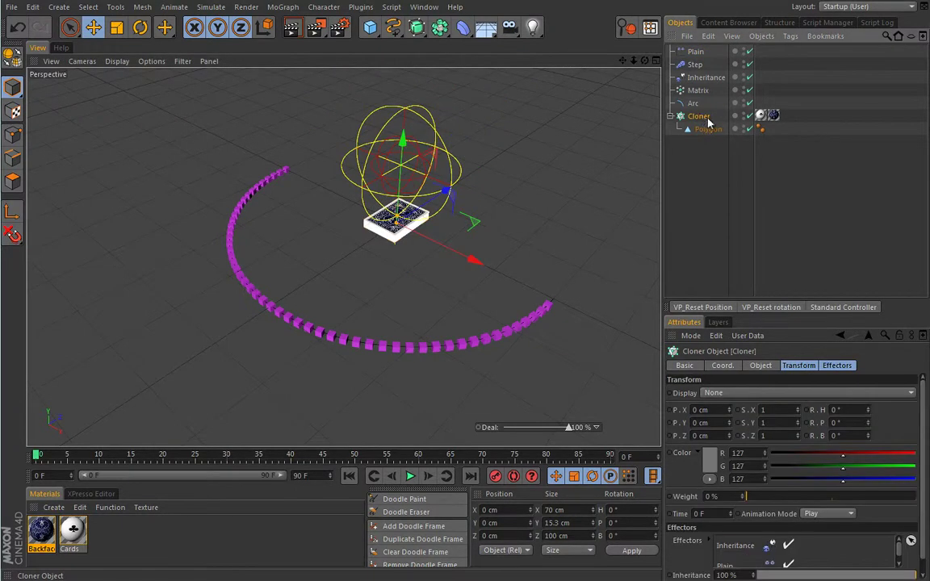
pyautogui.click(836, 365)
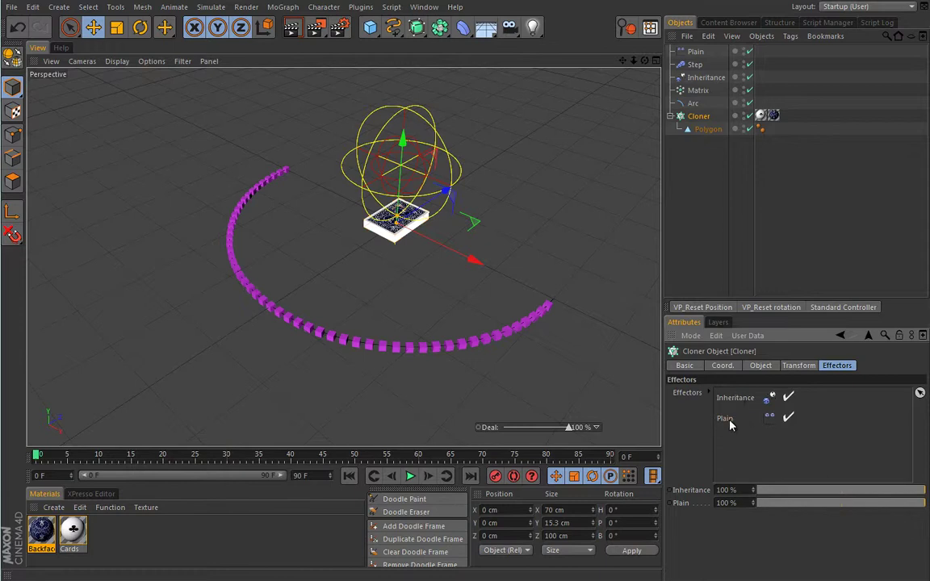
pyautogui.moveTo(728, 424); pyautogui.dragTo(751, 393)
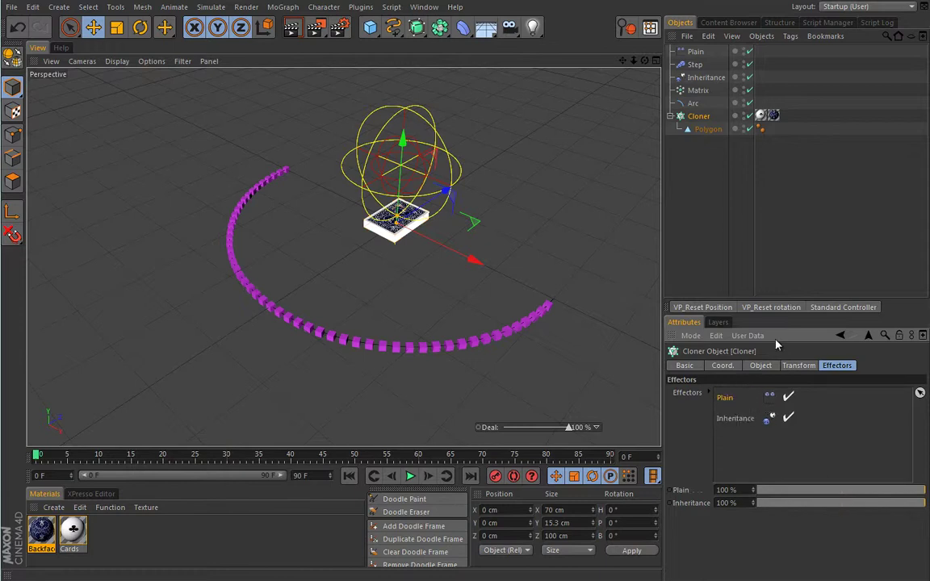
pyautogui.click(694, 52)
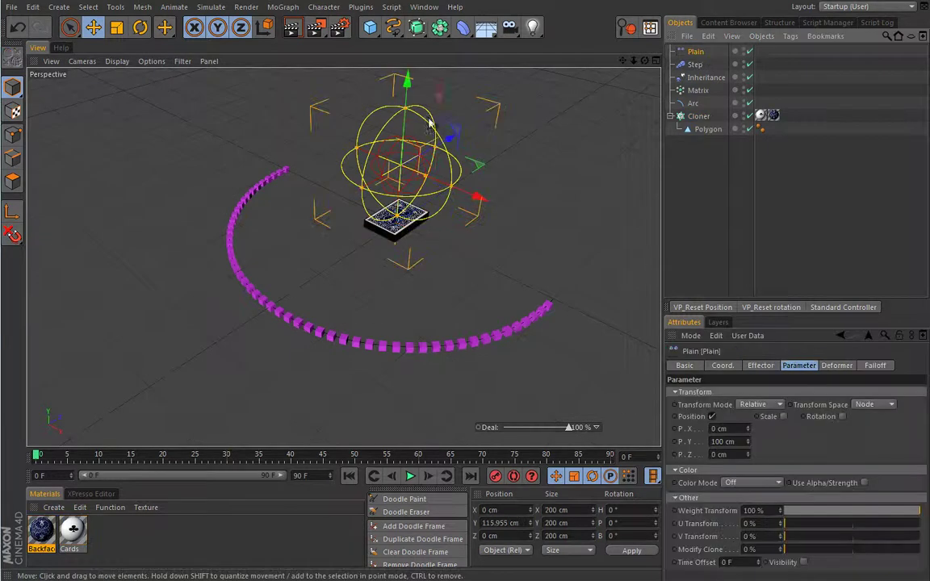
# Step: Lower the Plain effector to about Y 111.6 cm and set its Z position offset to -100 cm
pyautogui.moveTo(407, 83)
pyautogui.mouseDown()
pyautogui.moveTo(401, 118)
pyautogui.moveTo(409, 83)
pyautogui.mouseUp()
pyautogui.click(736, 454)
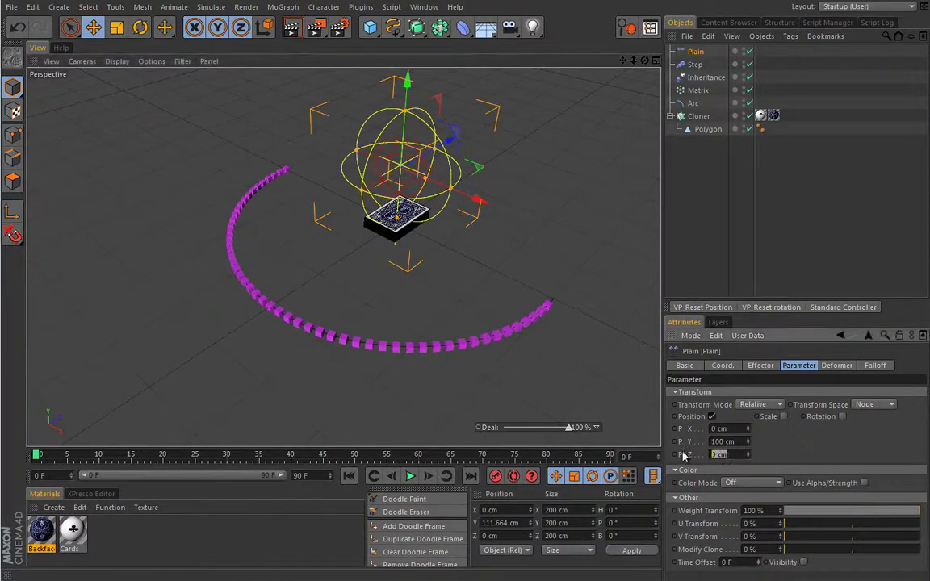
pyautogui.press('BackSpace')
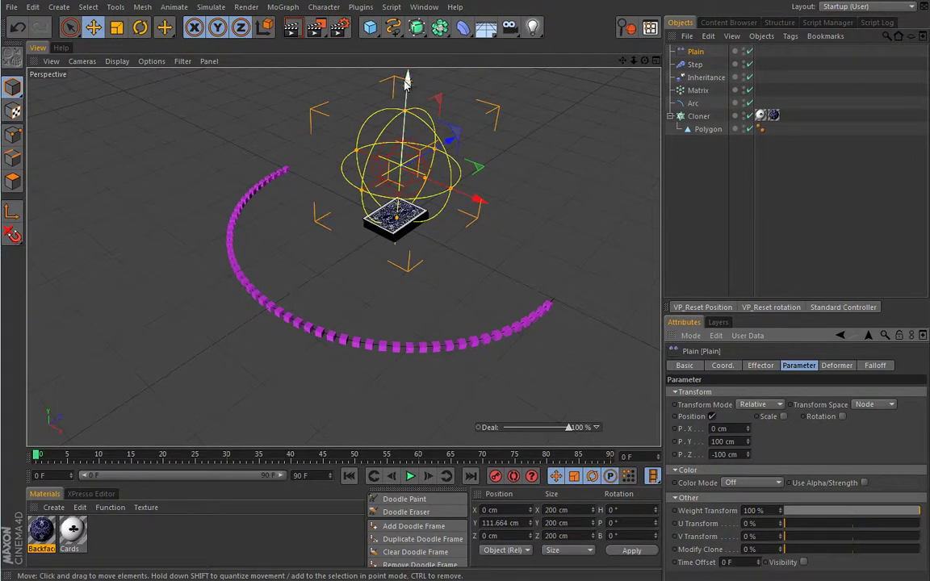
pyautogui.moveTo(408, 81)
pyautogui.mouseDown()
pyautogui.moveTo(396, 117)
pyautogui.moveTo(407, 81)
pyautogui.mouseUp()
# Step: Set the Plain effector's spherical falloff amount to 5%
pyautogui.click(876, 364)
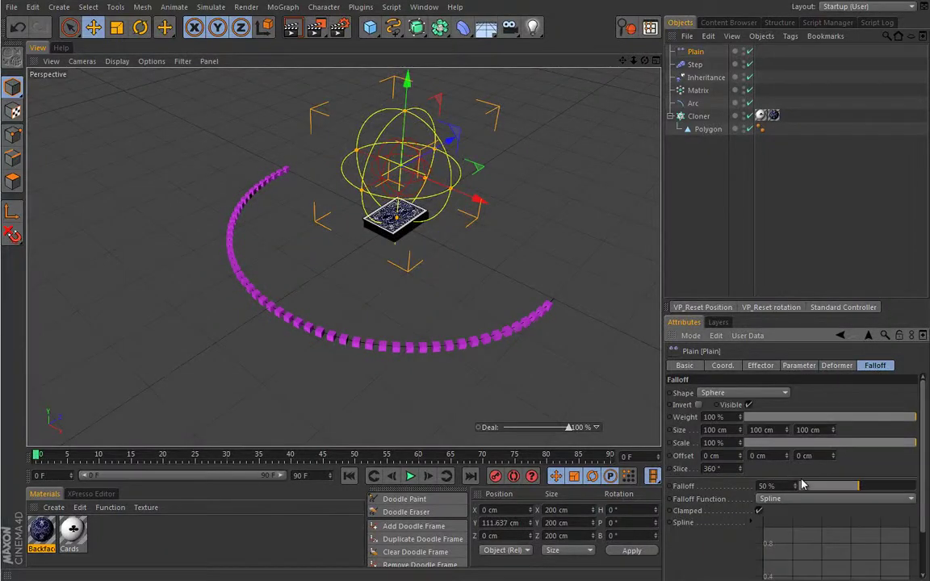
pyautogui.click(767, 485)
pyautogui.press('Return')
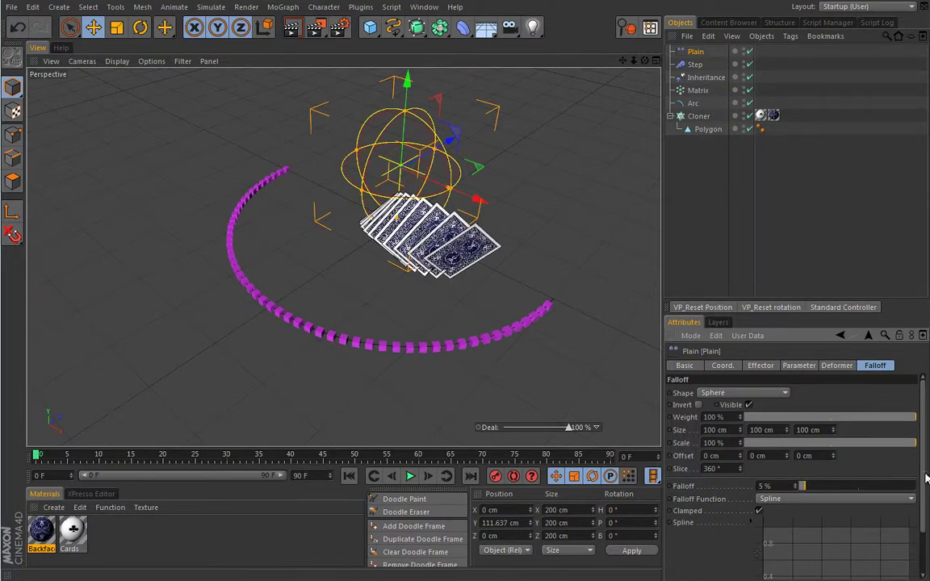
# Step: Make the Plain effector's falloff spline a straight linear ramp and lower the effector to about Y 94.3 cm
pyautogui.scroll(-2, 924, 477)
pyautogui.rightClick(839, 500)
pyautogui.click(878, 535)
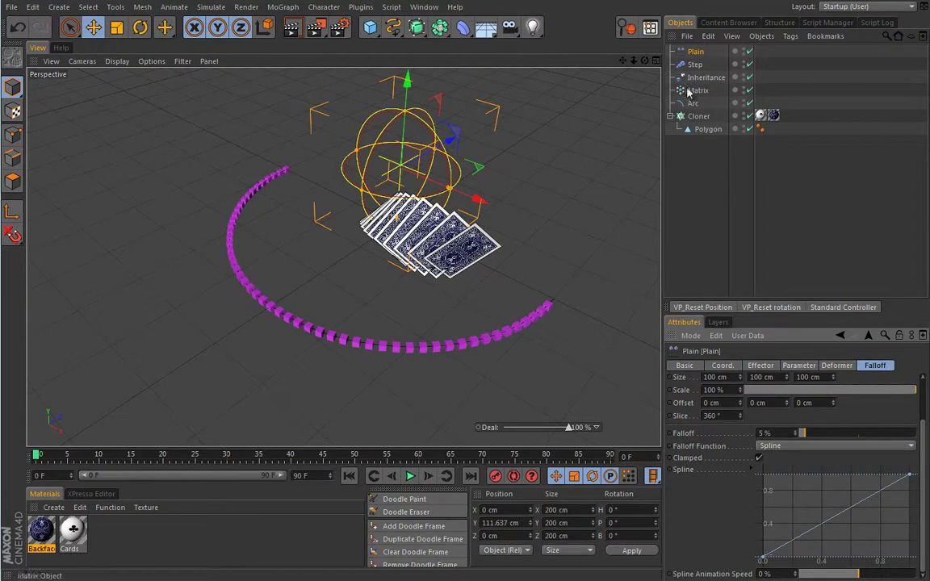
pyautogui.moveTo(409, 82)
pyautogui.mouseDown()
pyautogui.moveTo(412, 64)
pyautogui.moveTo(406, 96)
pyautogui.mouseUp()
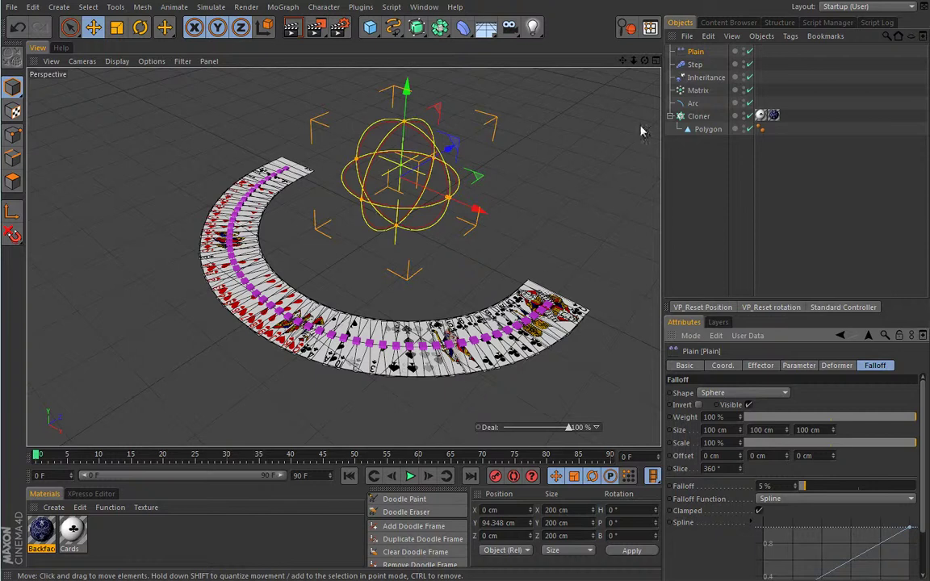
# Step: Set the Step effector's Y position offset to 6 cm
pyautogui.click(694, 64)
pyautogui.click(759, 366)
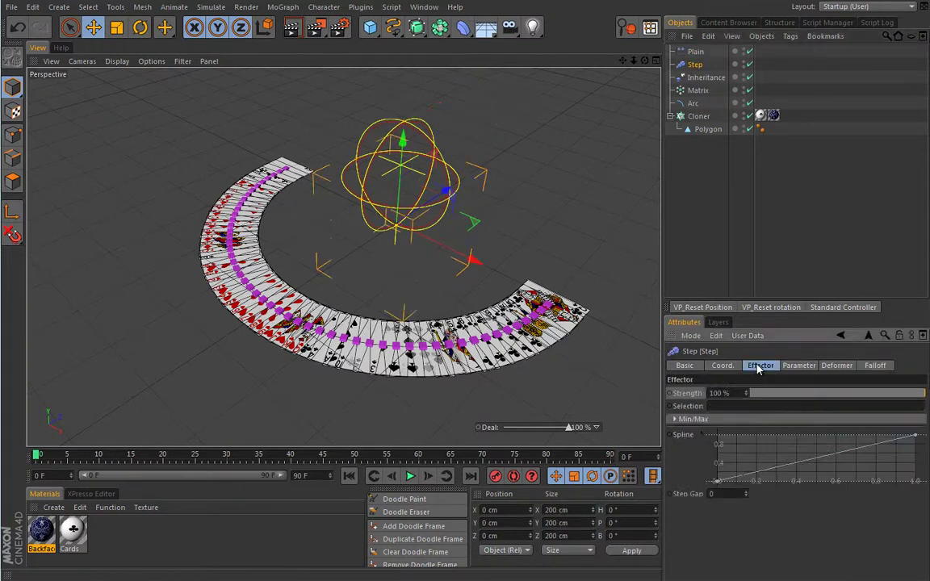
pyautogui.click(799, 365)
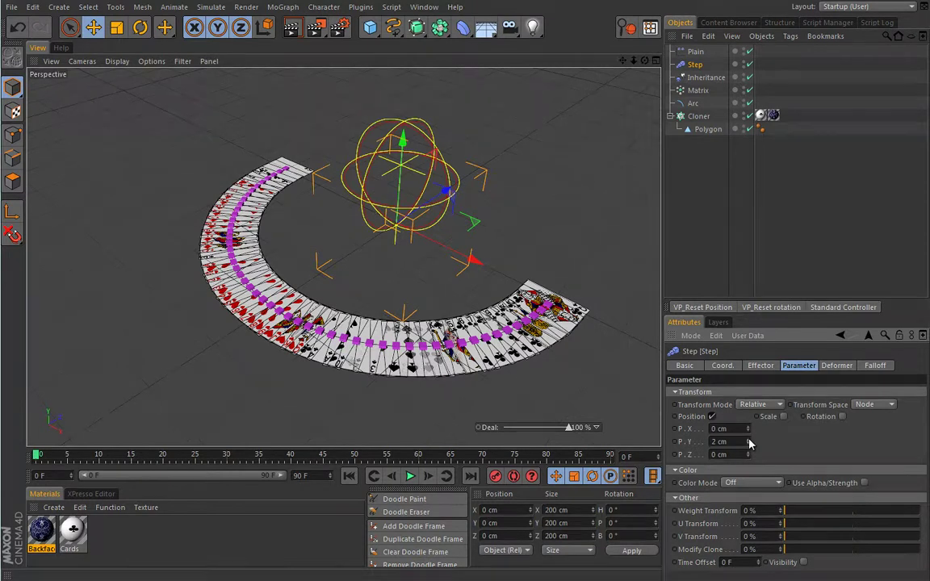
pyautogui.moveTo(749, 443); pyautogui.dragTo(752, 445)
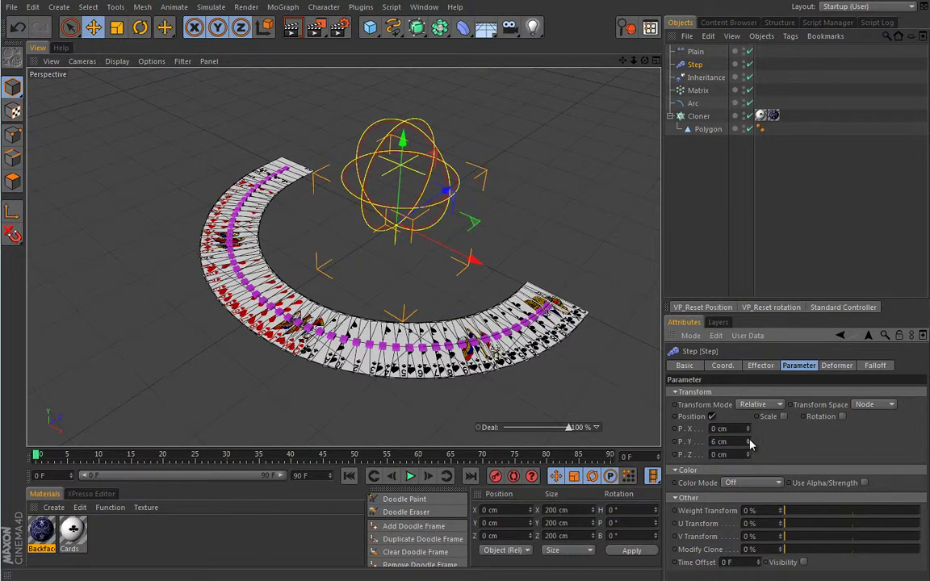
# Step: Turn off Loop in the Matrix object's distribution settings
pyautogui.click(697, 89)
pyautogui.click(763, 367)
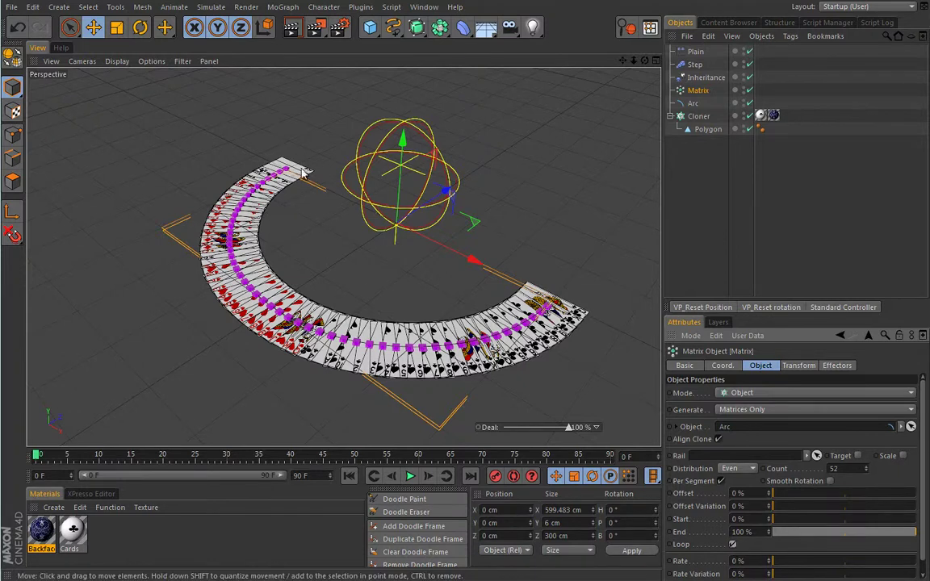
pyautogui.click(732, 545)
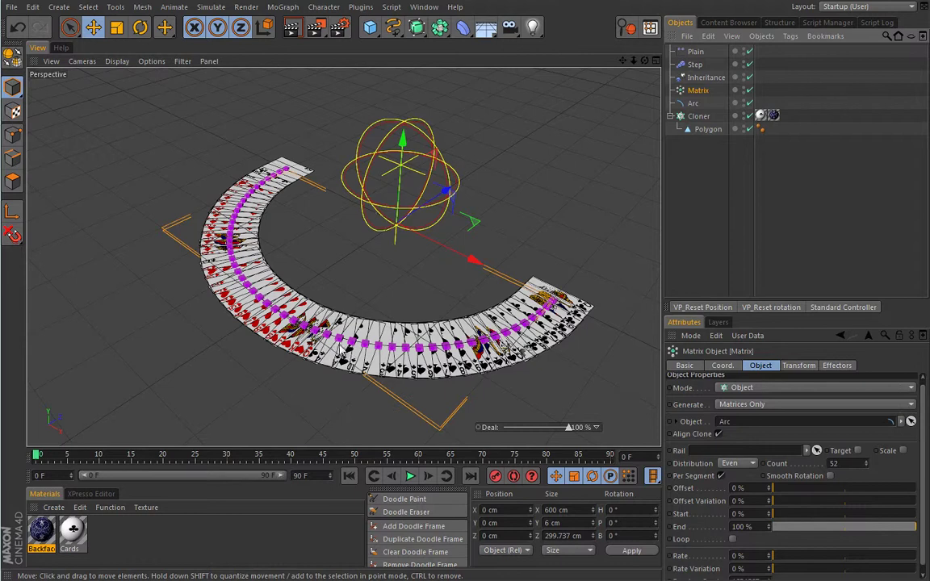
# Step: Set the Matrix object's Start and End to 50% to collapse the cards at one point on the arc
pyautogui.moveTo(796, 514); pyautogui.dragTo(847, 523)
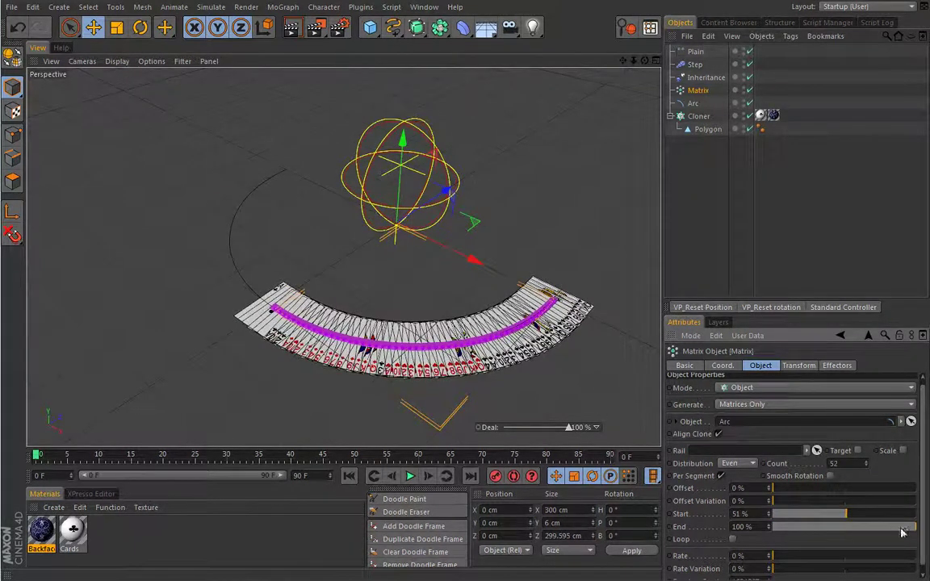
pyautogui.click(847, 526)
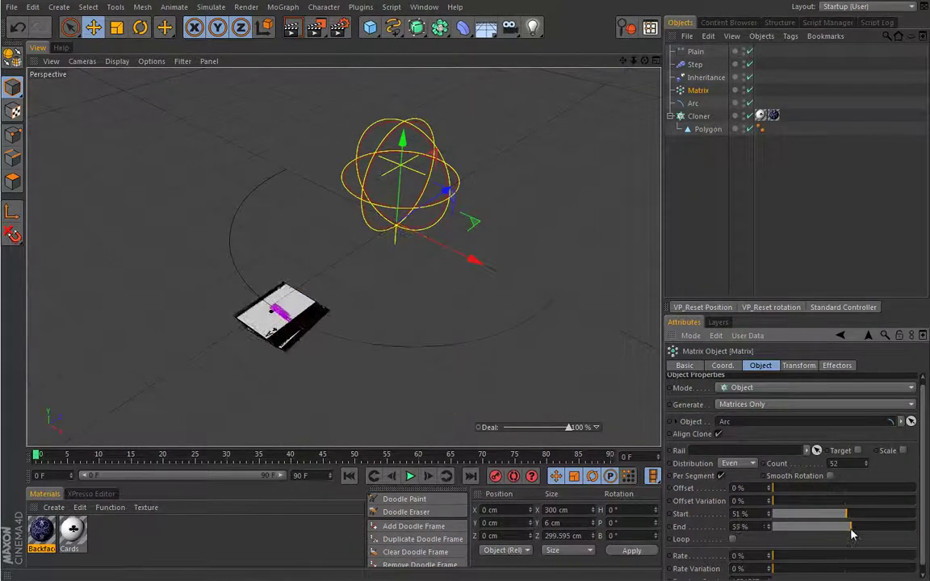
pyautogui.click(769, 523)
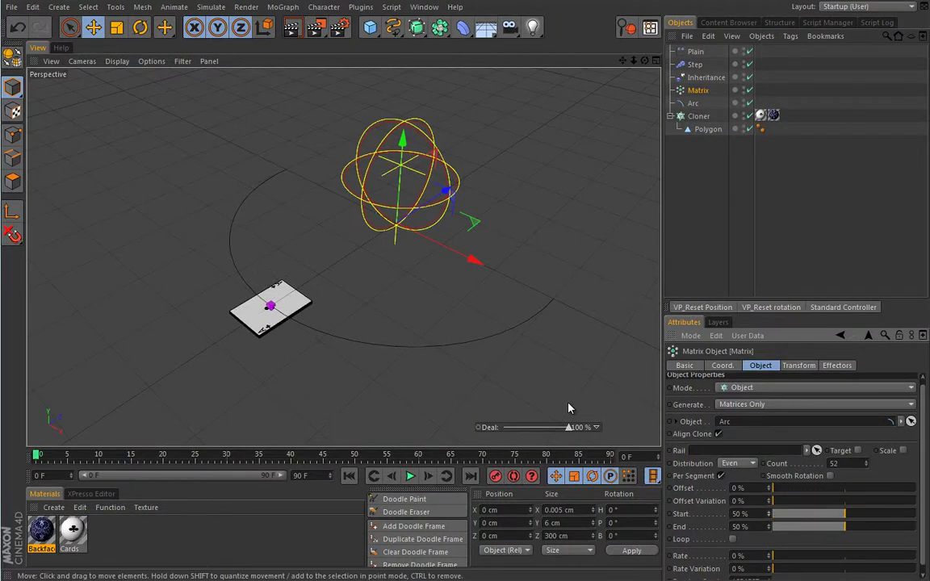
# Step: Set the Matrix object's Y scale to 3 to increase the vertical spacing between the stacked cards
pyautogui.keyDown('alt'); pyautogui.moveTo(308, 357); pyautogui.dragTo(339, 292); pyautogui.keyUp('alt')
pyautogui.click(722, 365)
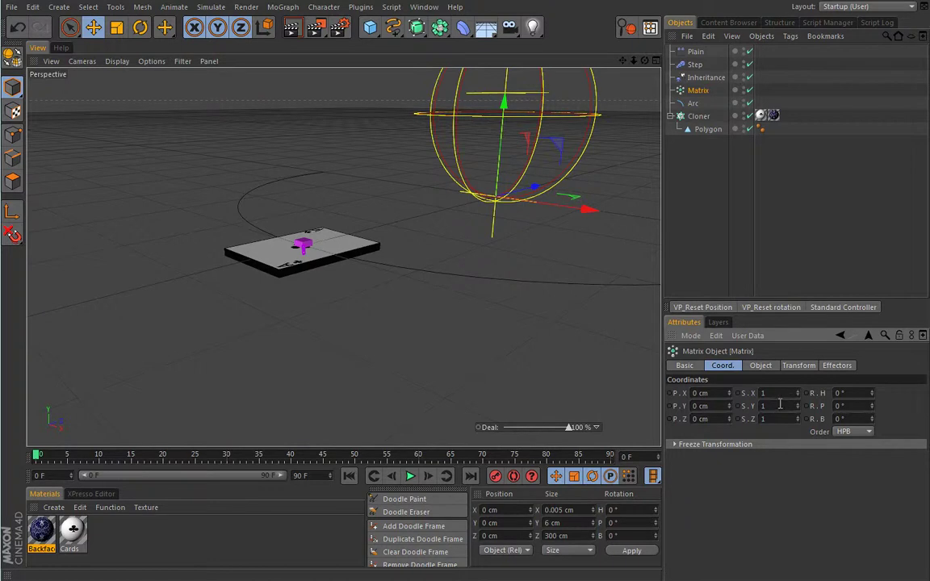
pyautogui.write('2')
pyautogui.press('Return')
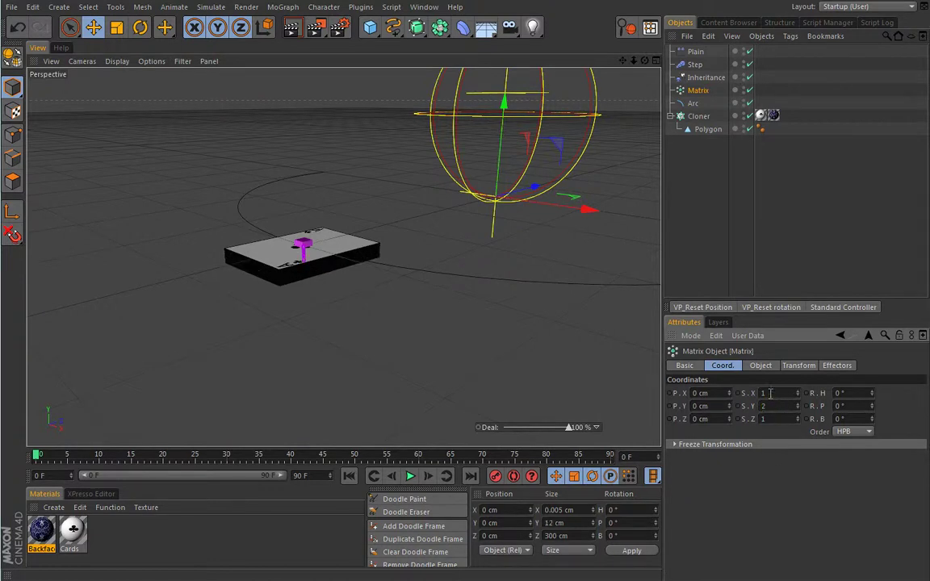
pyautogui.write('3')
pyautogui.press('Return')
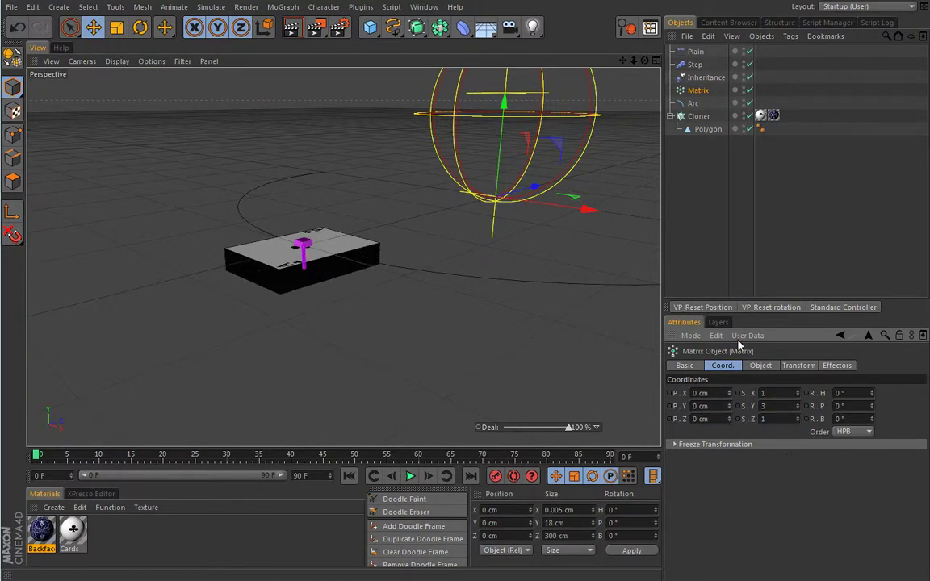
# Step: Spread the Matrix over the whole arc again with Start at 0% and End at 100%
pyautogui.moveTo(534, 322)
pyautogui.keyDown('alt'); pyautogui.mouseDown()
pyautogui.moveTo(546, 309)
pyautogui.moveTo(469, 356)
pyautogui.moveTo(461, 295)
pyautogui.mouseUp(); pyautogui.keyUp('alt')
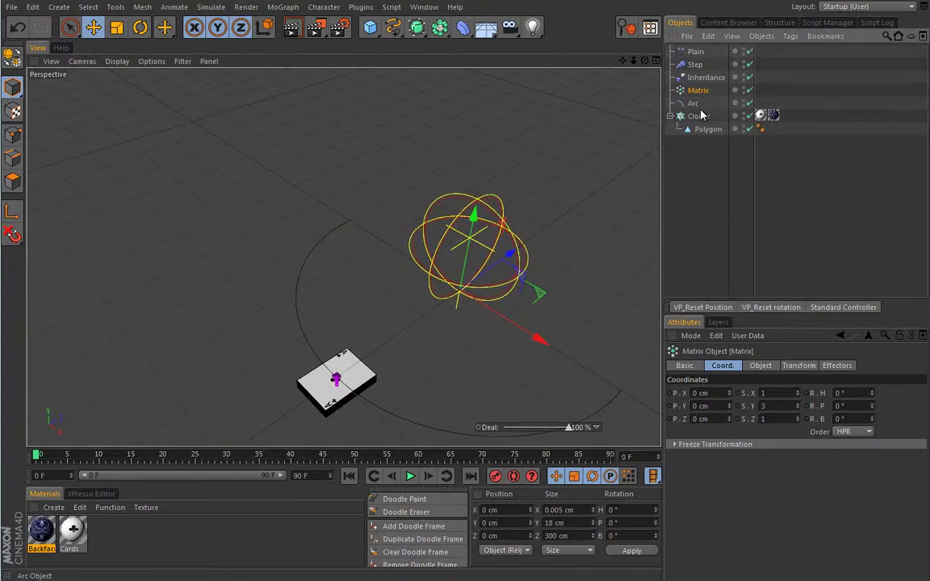
pyautogui.click(760, 365)
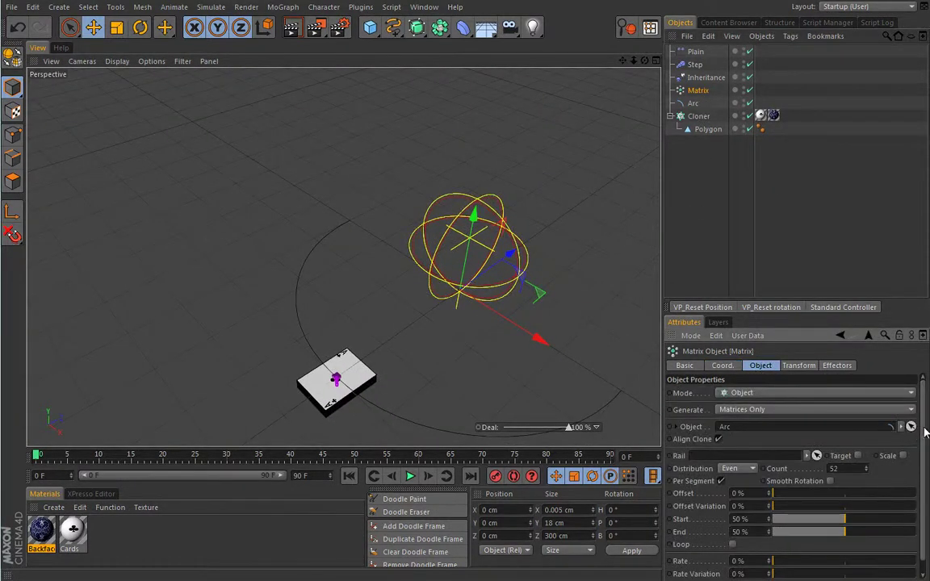
pyautogui.scroll(-1, 822, 489)
pyautogui.moveTo(777, 482)
pyautogui.mouseDown()
pyautogui.moveTo(809, 482)
pyautogui.moveTo(767, 484)
pyautogui.mouseUp()
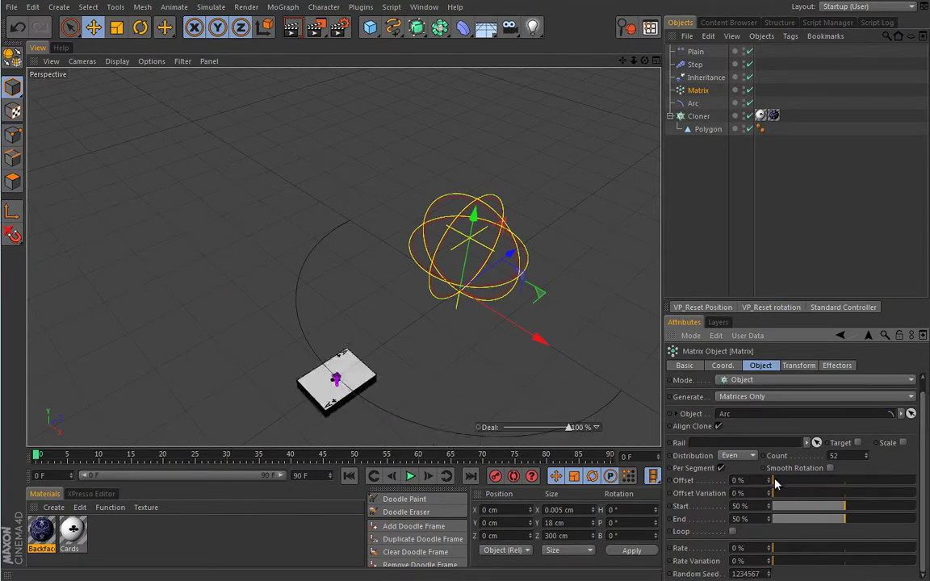
pyautogui.moveTo(845, 506); pyautogui.dragTo(927, 509)
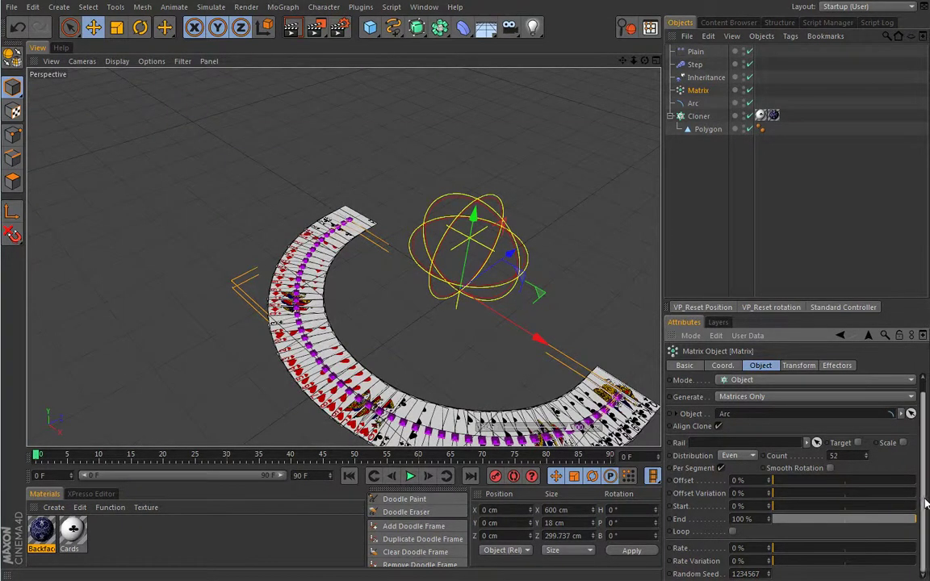
# Step: Review the Plain effector's transform parameters and raise the effector to about Y 119.4 cm
pyautogui.click(696, 52)
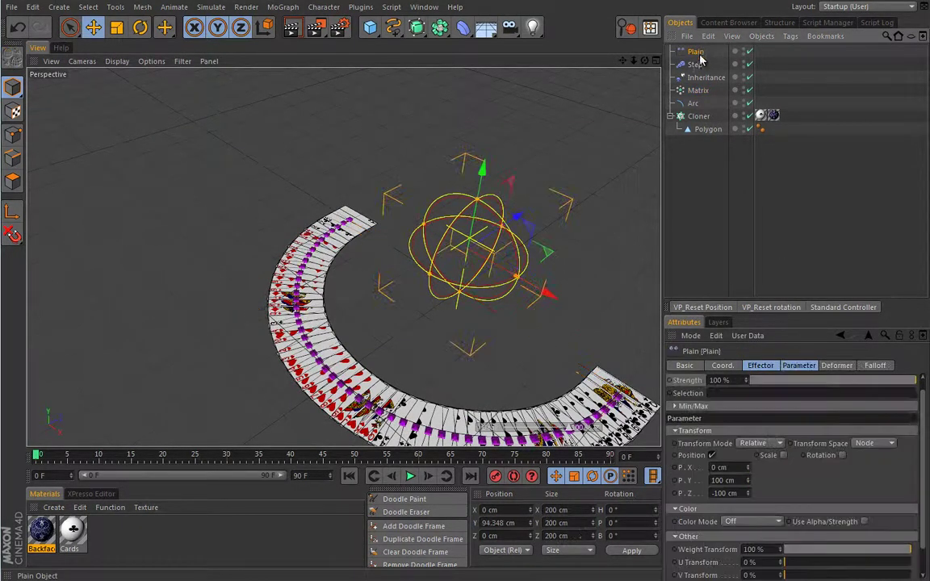
pyautogui.scroll(-2, 927, 442)
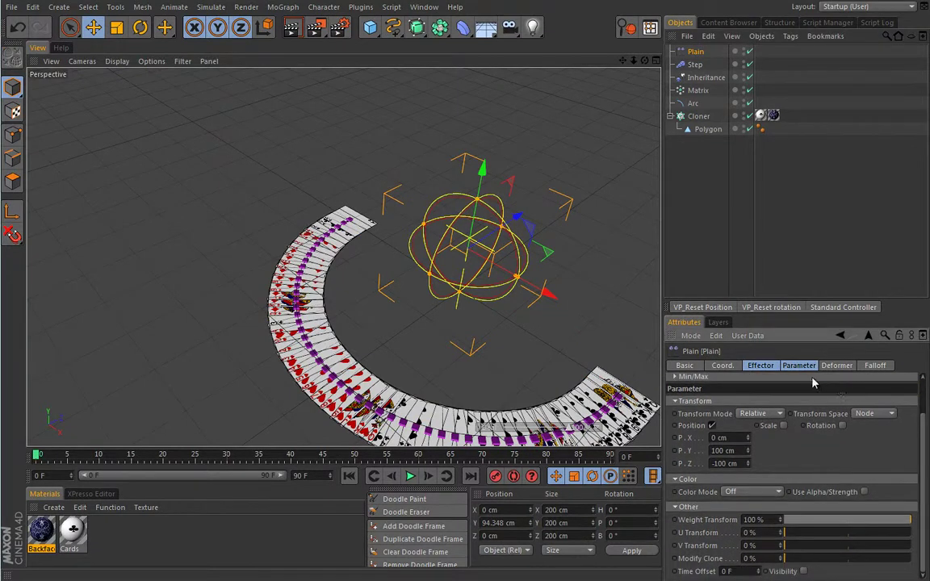
pyautogui.click(787, 367)
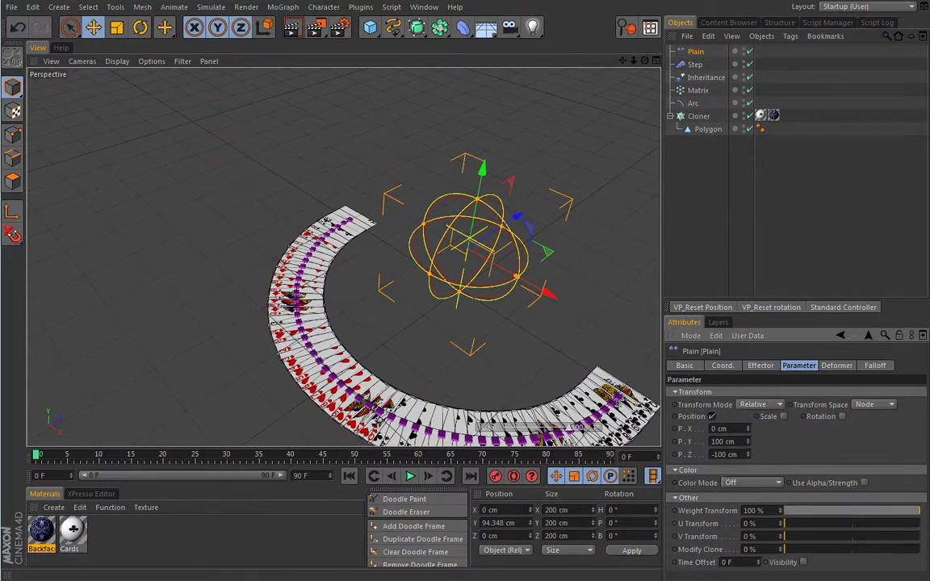
pyautogui.keyDown('alt'); pyautogui.moveTo(500, 361); pyautogui.dragTo(443, 280, button='middle'); pyautogui.keyUp('alt')
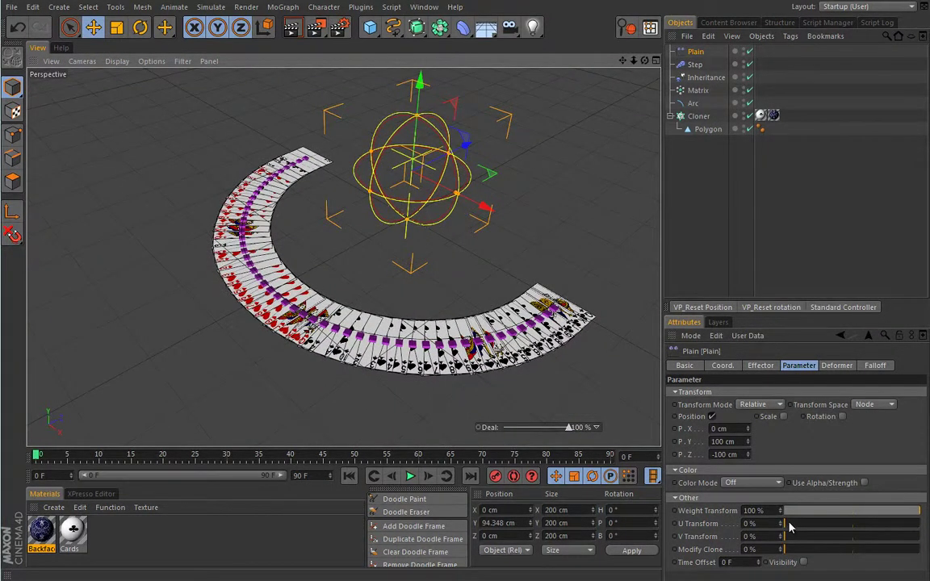
pyautogui.moveTo(790, 528)
pyautogui.mouseDown()
pyautogui.moveTo(925, 525)
pyautogui.moveTo(765, 526)
pyautogui.moveTo(833, 527)
pyautogui.moveTo(782, 529)
pyautogui.mouseUp()
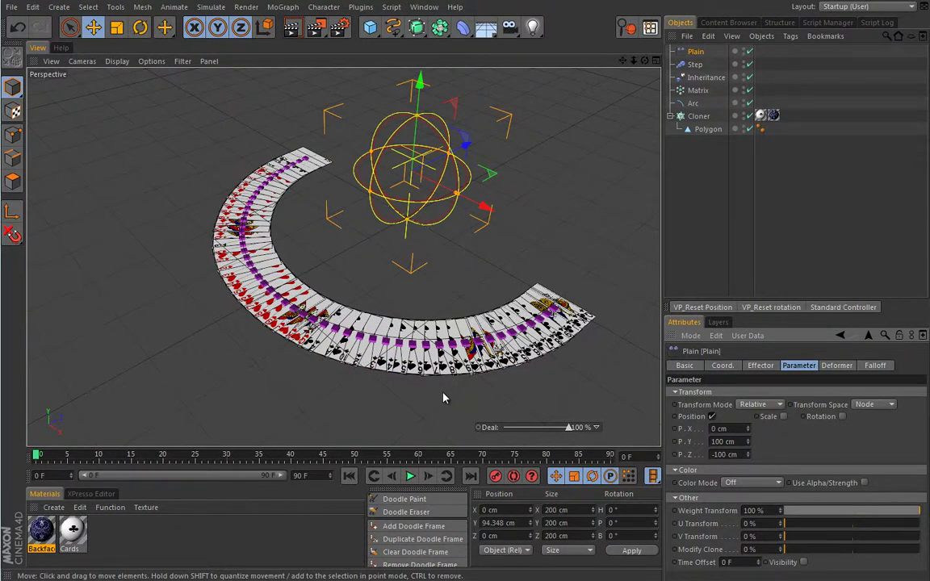
pyautogui.moveTo(414, 84)
pyautogui.mouseDown()
pyautogui.moveTo(419, 103)
pyautogui.moveTo(422, 87)
pyautogui.mouseUp()
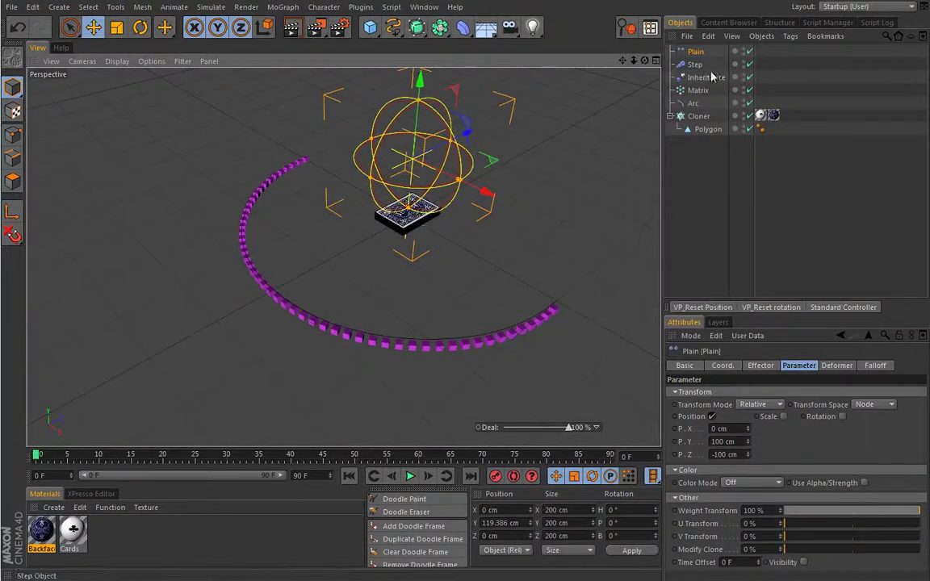
# Step: Add a Delay effector to the Cloner and set its mode to Even
pyautogui.click(699, 116)
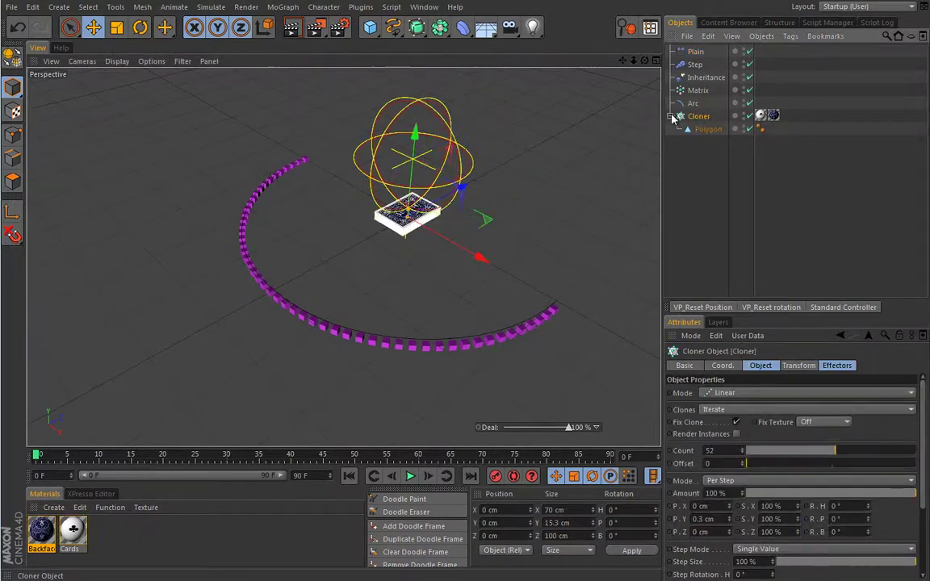
pyautogui.click(283, 7)
pyautogui.moveTo(307, 25)
pyautogui.click(343, 66)
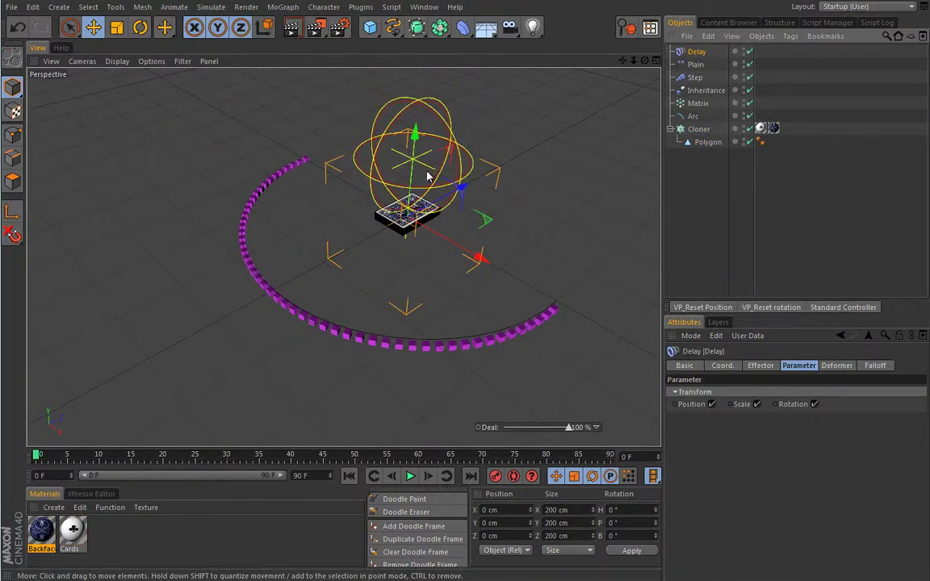
pyautogui.click(763, 366)
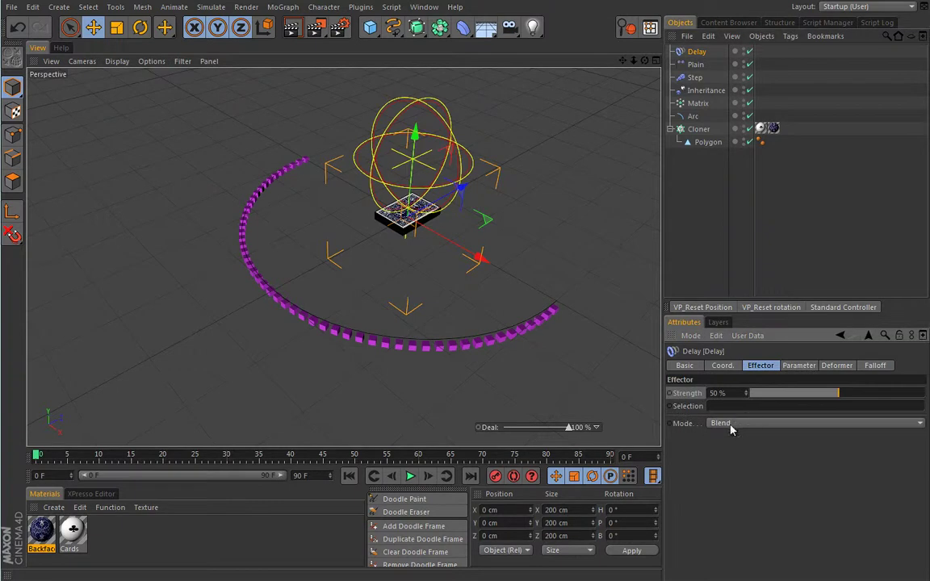
pyautogui.click(745, 422)
pyautogui.click(727, 434)
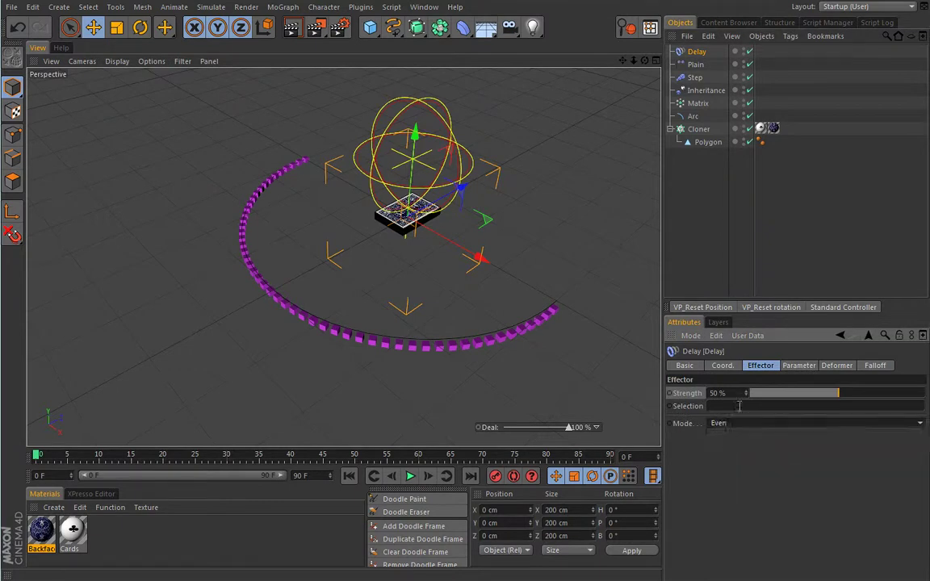
# Step: Start playback and lower the Plain effector slightly to test the delayed card movement
pyautogui.click(697, 65)
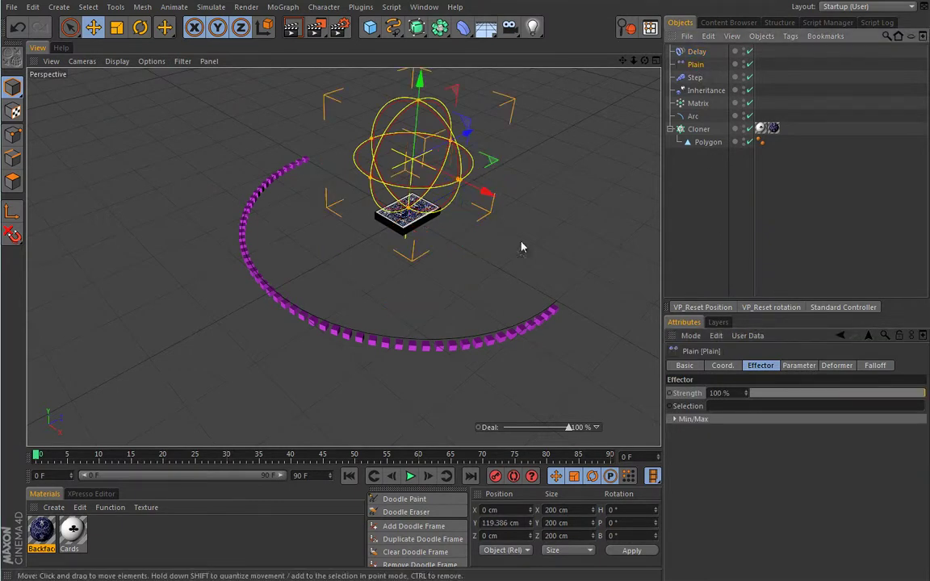
pyautogui.click(409, 476)
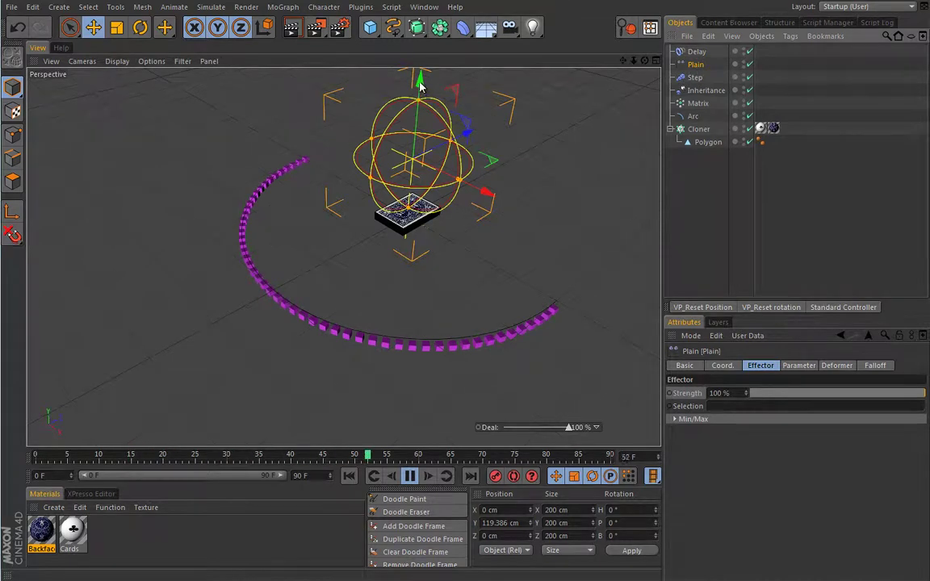
pyautogui.moveTo(419, 83)
pyautogui.mouseDown()
pyautogui.moveTo(428, 106)
pyautogui.moveTo(433, 91)
pyautogui.mouseUp()
# Step: Set the Delay effector's strength to 73%
pyautogui.click(695, 51)
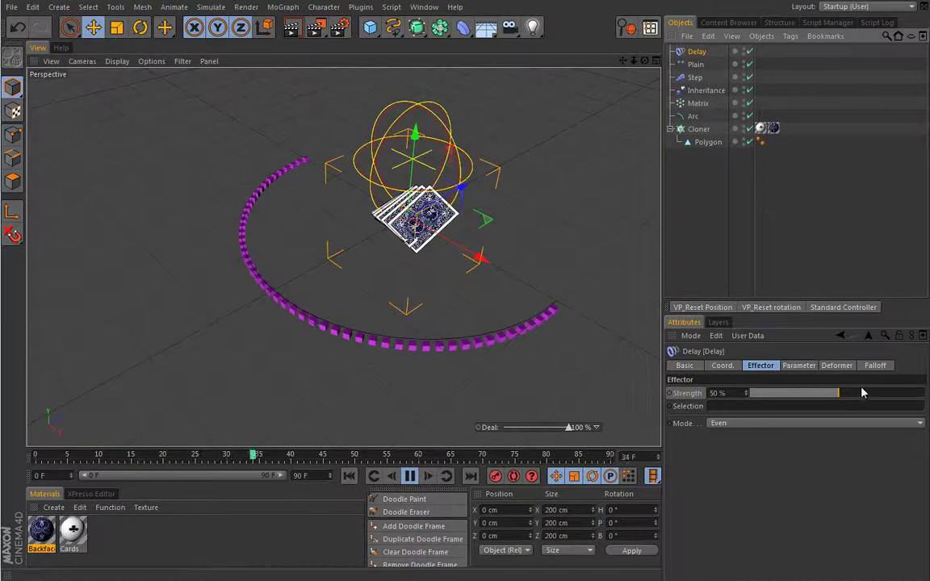
pyautogui.moveTo(870, 393); pyautogui.dragTo(885, 394)
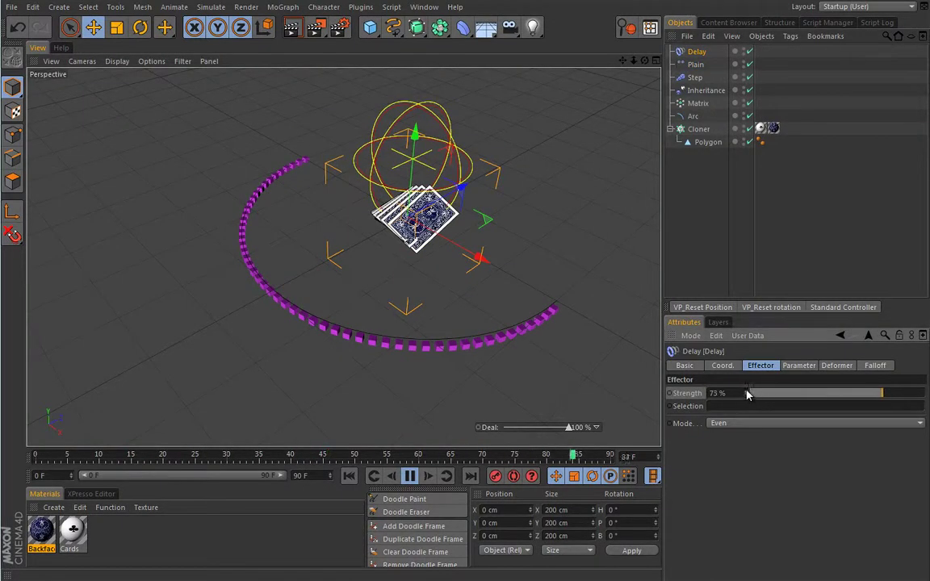
# Step: Lower the Plain effector to about Y 83.5 cm and set the Delay effector's mode to Spring
pyautogui.click(699, 64)
pyautogui.moveTo(425, 91)
pyautogui.mouseDown()
pyautogui.moveTo(429, 74)
pyautogui.moveTo(421, 98)
pyautogui.moveTo(427, 72)
pyautogui.moveTo(424, 94)
pyautogui.mouseUp()
pyautogui.click(695, 51)
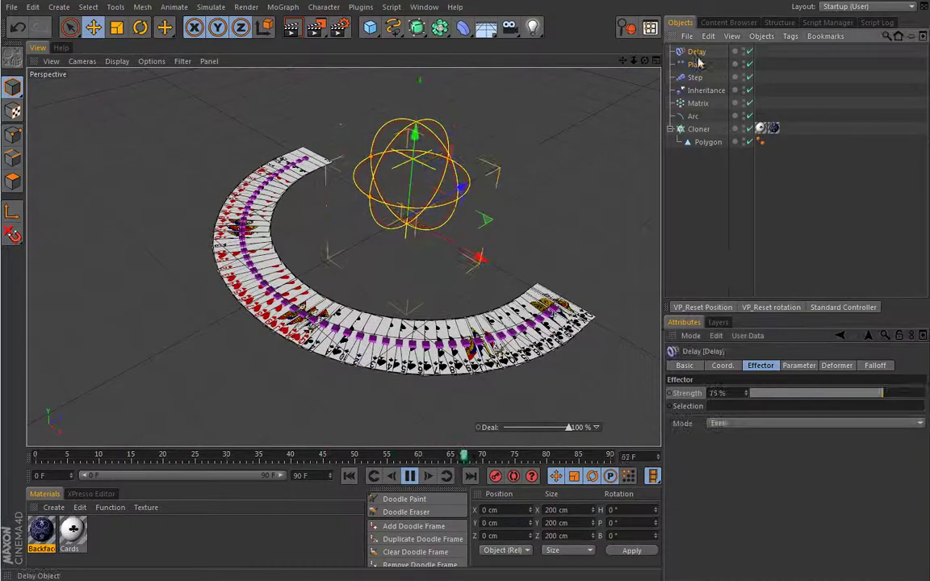
pyautogui.click(749, 426)
pyautogui.click(741, 459)
# Step: Test the spring motion by raising the Plain effector to about Y 99 cm, and try its strength at 50%
pyautogui.click(440, 121)
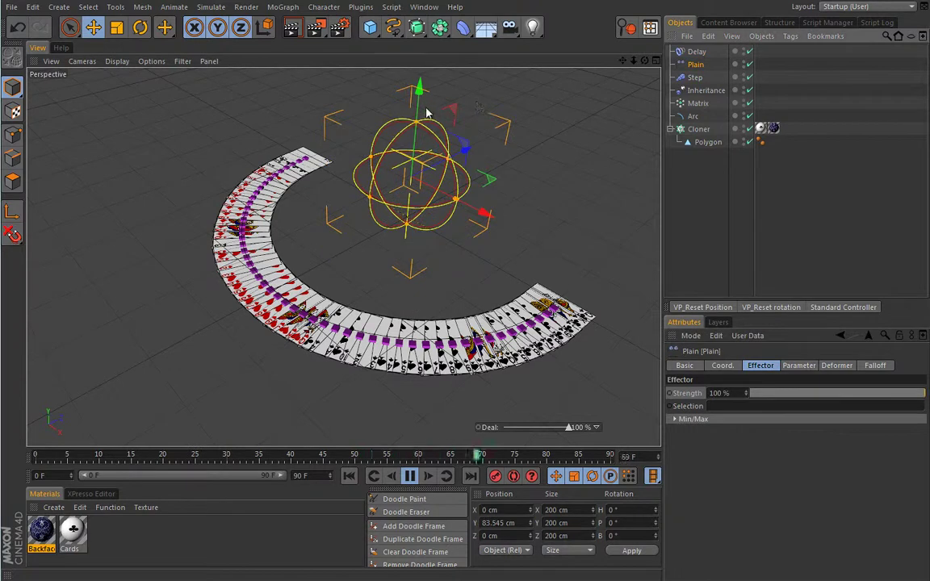
pyautogui.moveTo(426, 113)
pyautogui.mouseDown()
pyautogui.moveTo(428, 78)
pyautogui.moveTo(425, 104)
pyautogui.mouseUp()
pyautogui.click(839, 393)
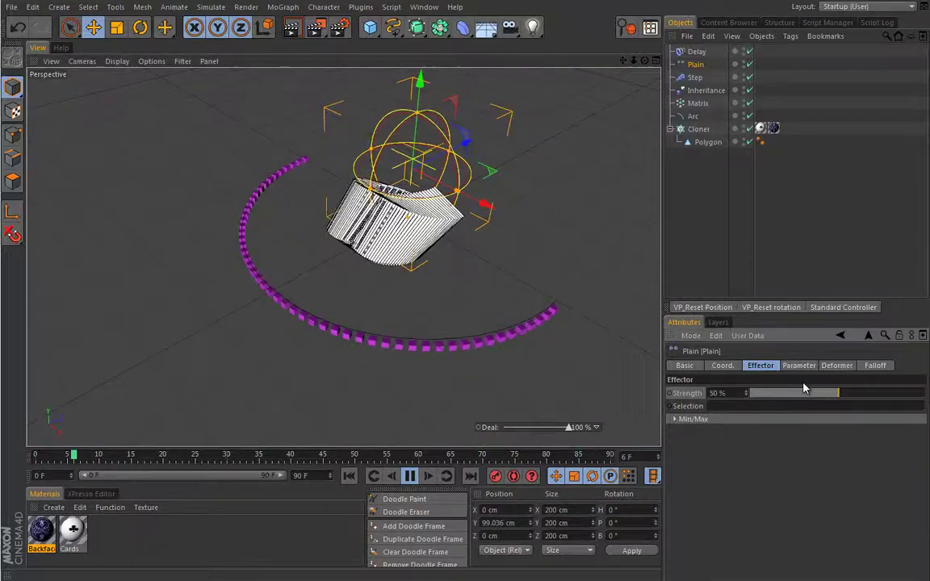
pyautogui.moveTo(421, 87)
pyautogui.mouseDown()
pyautogui.moveTo(419, 76)
pyautogui.moveTo(419, 103)
pyautogui.moveTo(421, 87)
pyautogui.mouseUp()
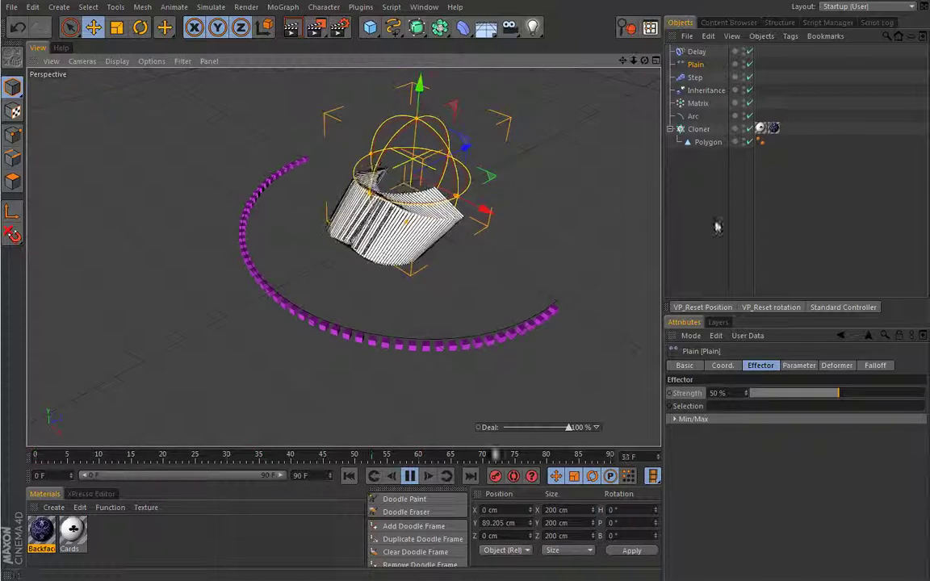
# Step: Set the Delay effector's strength to 50%
pyautogui.click(696, 50)
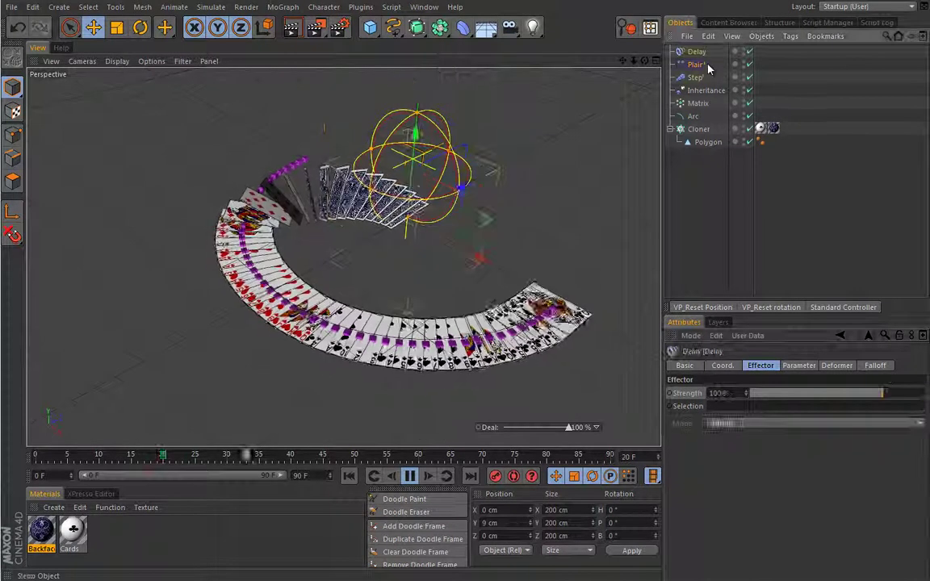
pyautogui.moveTo(845, 394); pyautogui.dragTo(837, 393)
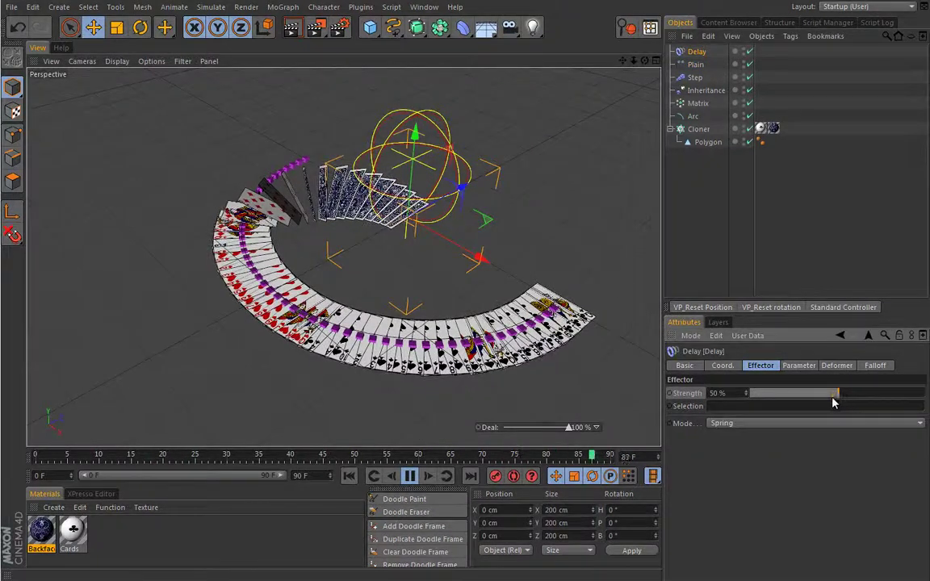
# Step: Lower the Plain effector to about Y 84.7 cm during playback to test the springy spread, and return the animation to frame 0
pyautogui.click(695, 64)
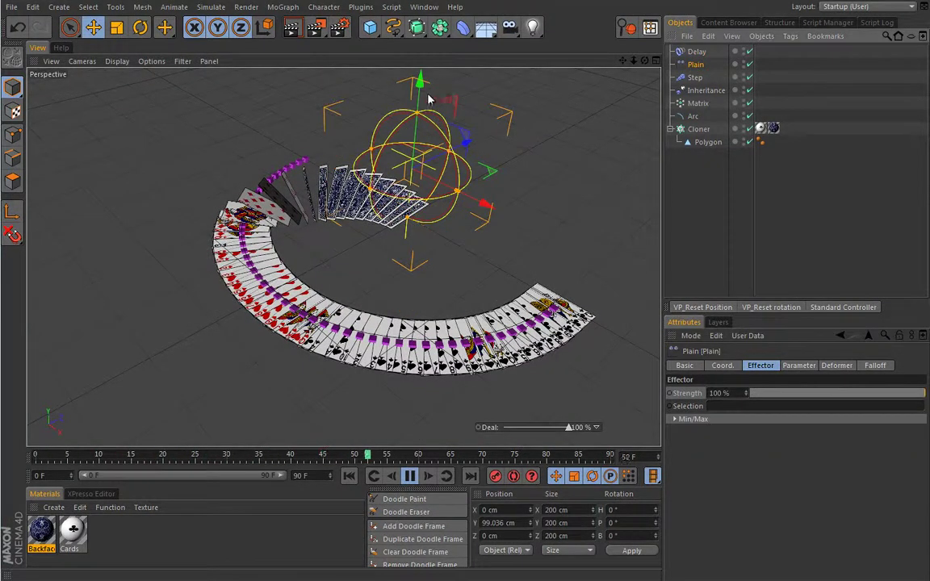
pyautogui.moveTo(421, 88)
pyautogui.mouseDown()
pyautogui.moveTo(414, 102)
pyautogui.moveTo(414, 77)
pyautogui.moveTo(416, 103)
pyautogui.mouseUp()
pyautogui.moveTo(419, 150); pyautogui.dragTo(418, 159)
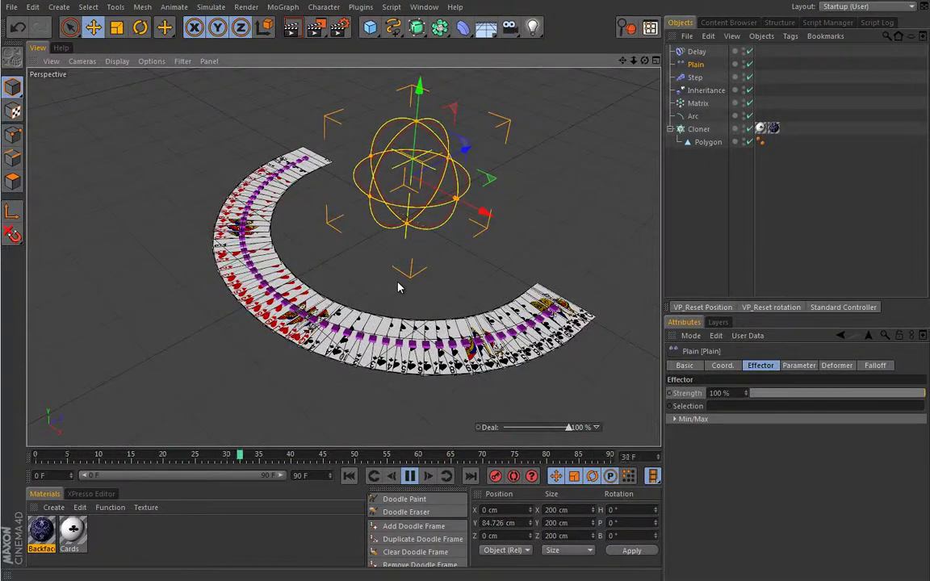
pyautogui.click(348, 476)
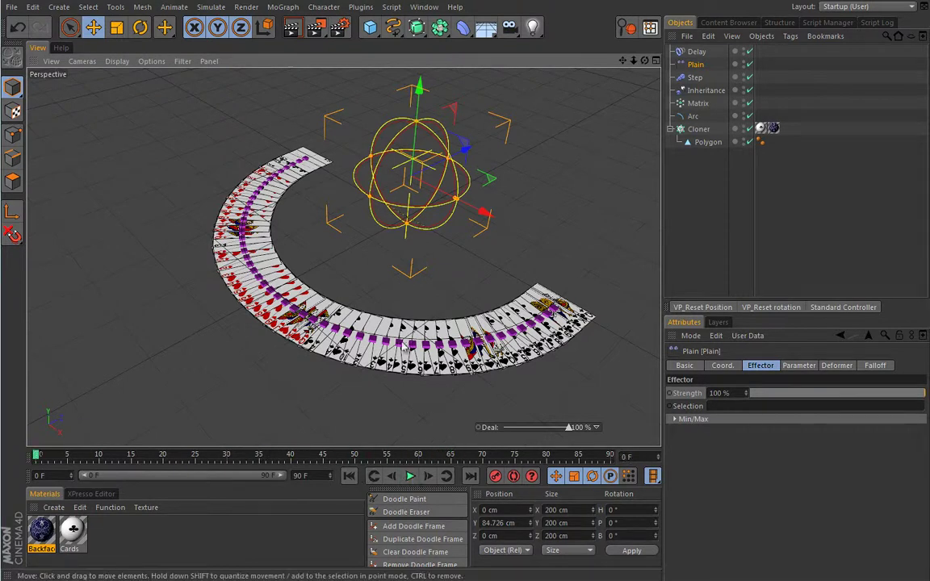